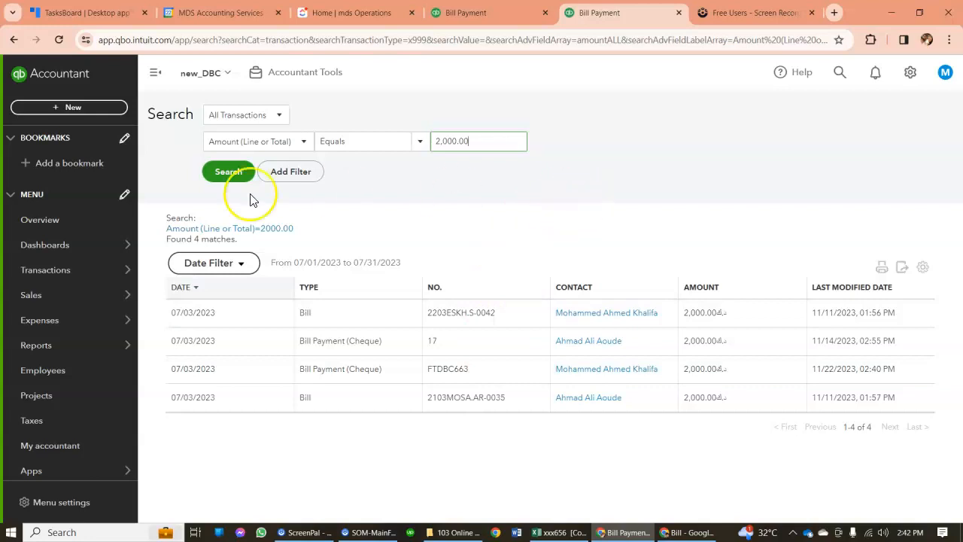
# - Search the new_DBC company's July 2023 transactions for an amount equal to 3000
pyautogui.click(218, 178)
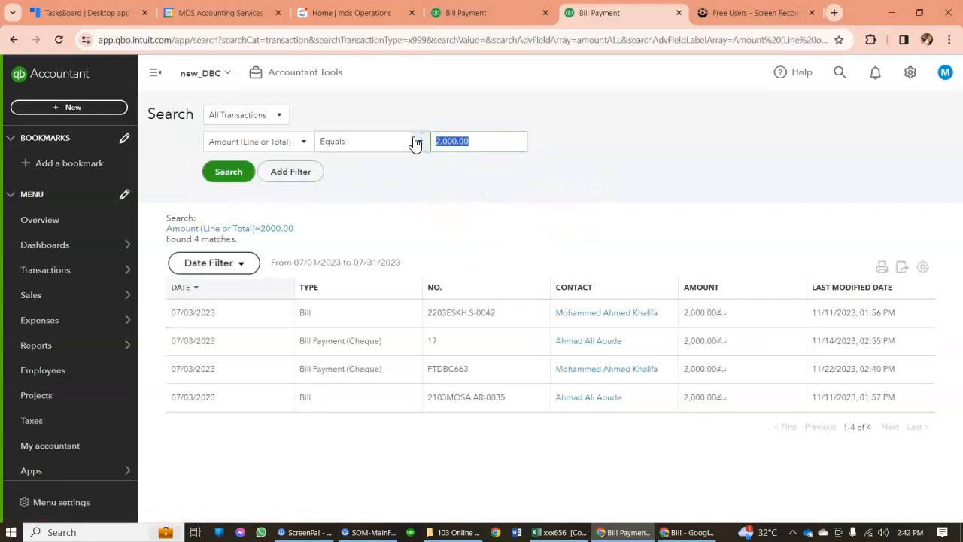
pyautogui.press('Return')
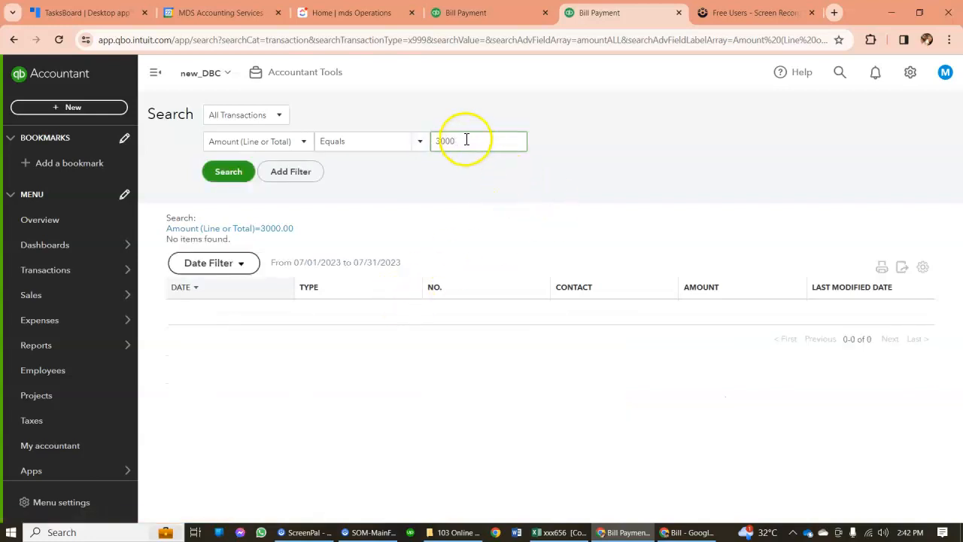
# - Close the open bill in the DesignBuild Contracting company and search its transactions for an amount equal to 3000
pyautogui.click(677, 530)
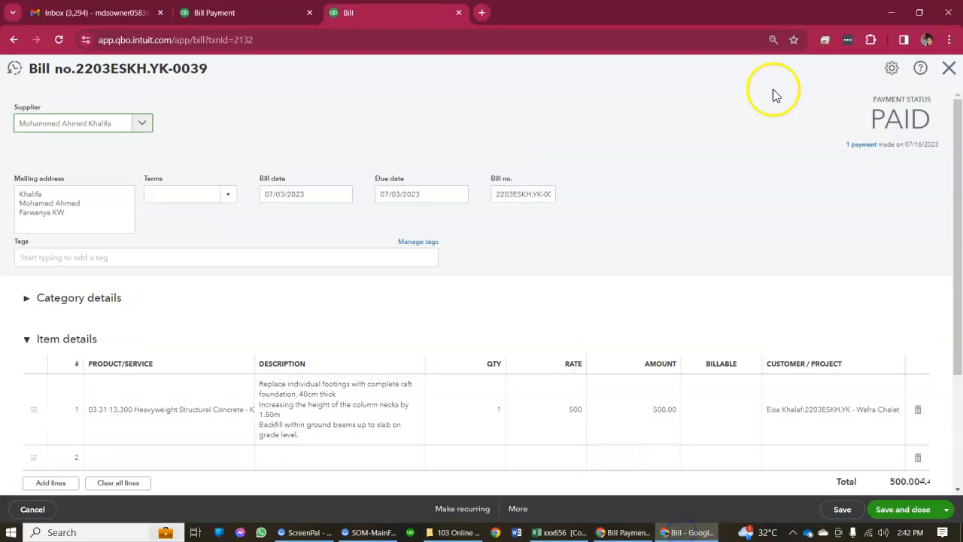
pyautogui.click(948, 69)
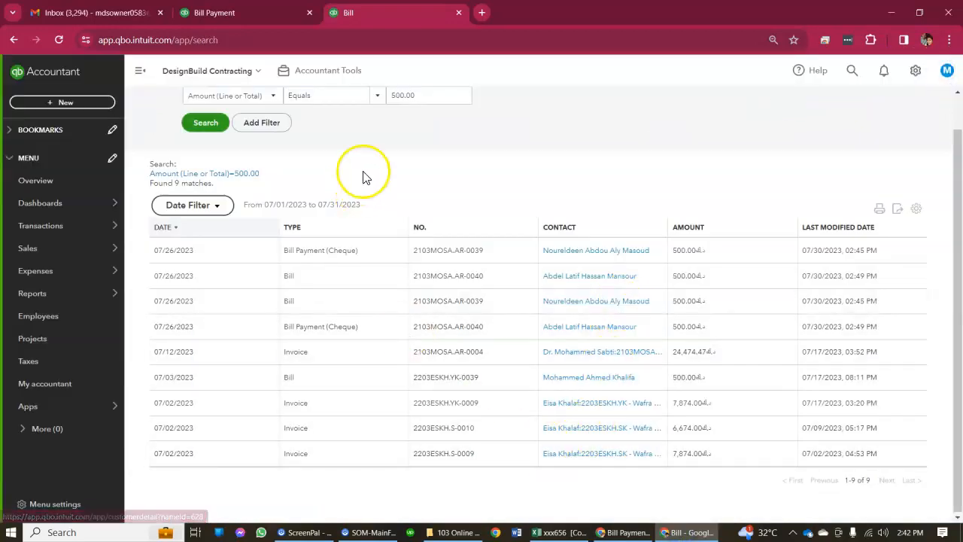
pyautogui.moveTo(414, 93); pyautogui.dragTo(294, 78)
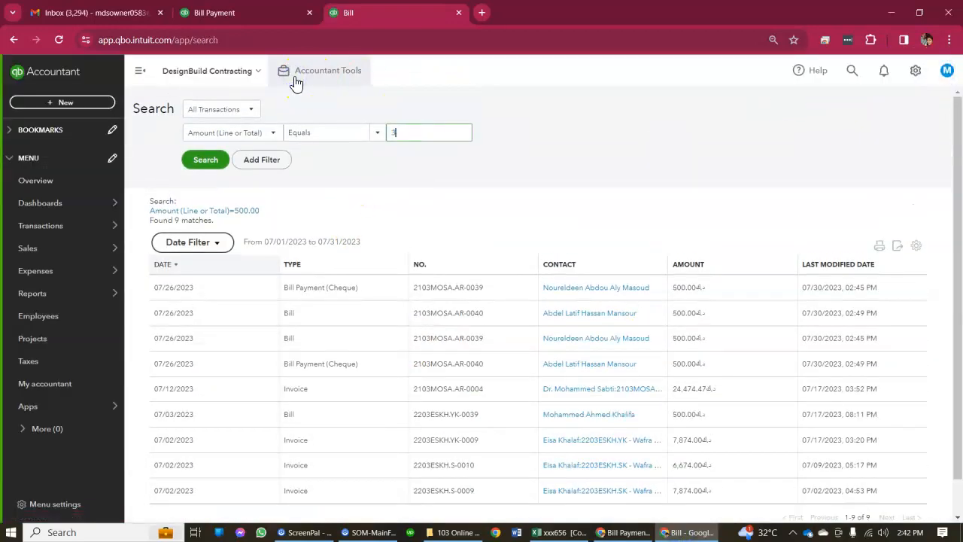
pyautogui.write('3000')
pyautogui.press('Return')
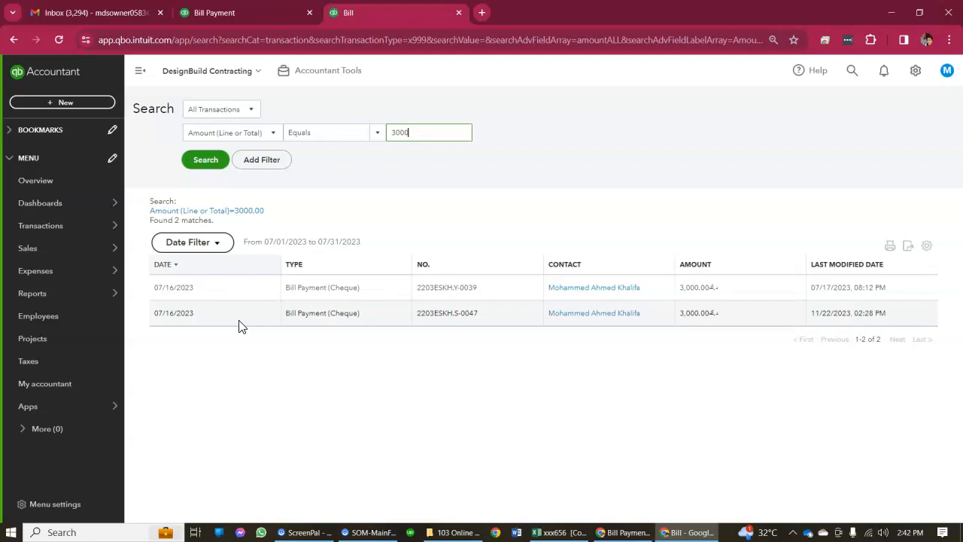
# - Open bill payment 2203ESKH.S-0047 in DesignBuild Contracting and compare its applied bills with the new_DBC search results
pyautogui.click(256, 321)
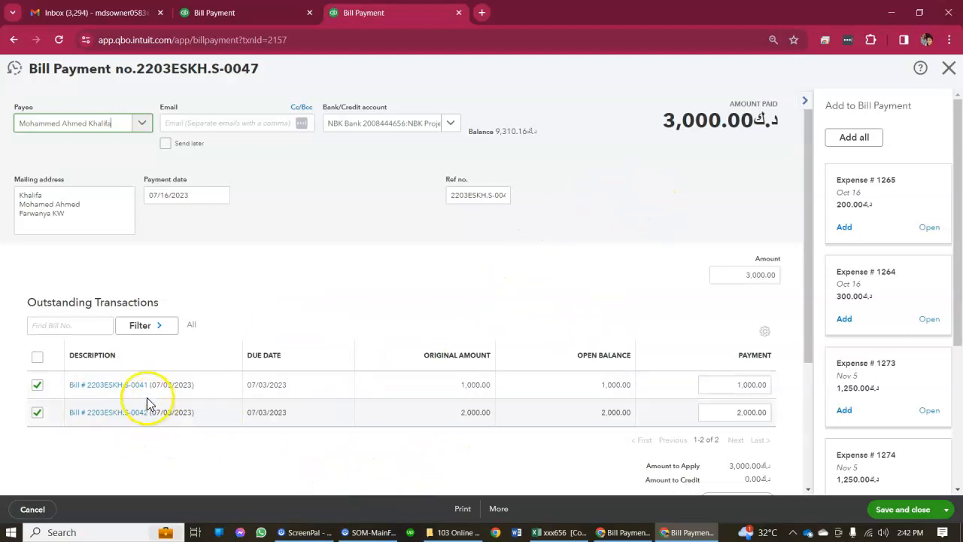
pyautogui.click(611, 534)
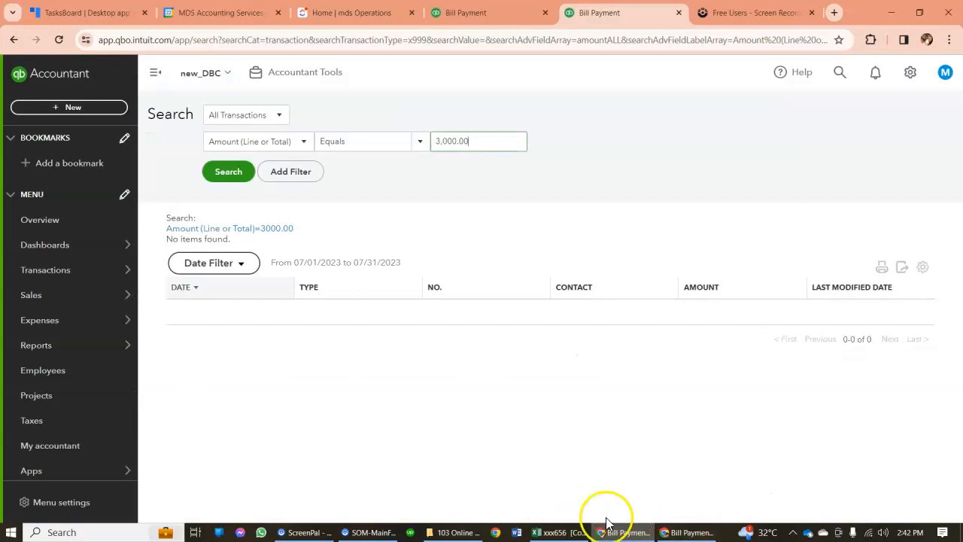
pyautogui.click(676, 534)
pyautogui.click(651, 531)
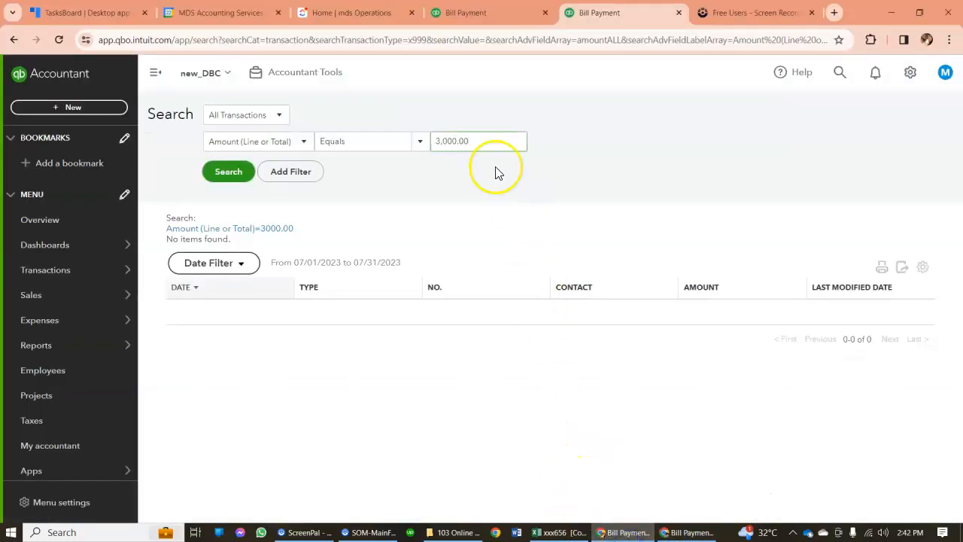
pyautogui.click(686, 531)
pyautogui.moveTo(634, 537)
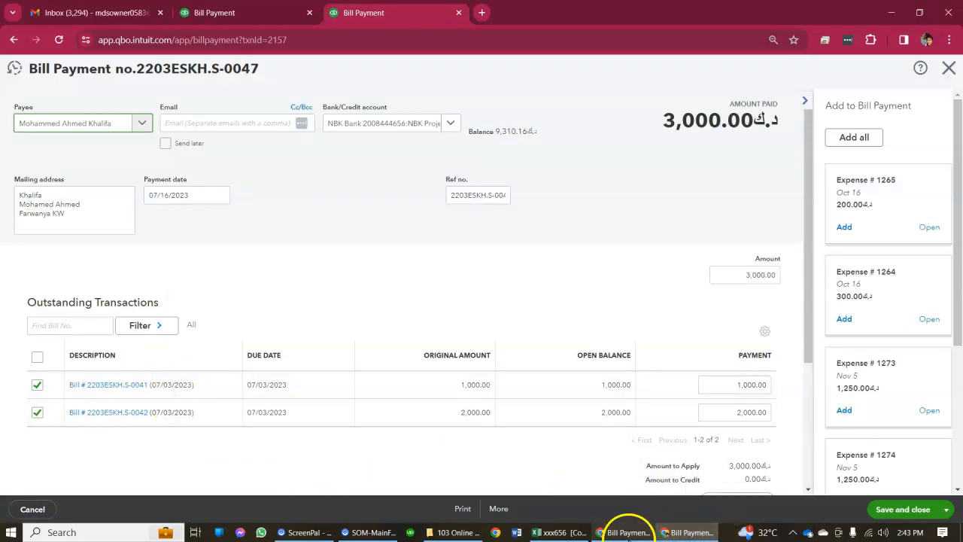
pyautogui.click(625, 534)
pyautogui.click(688, 531)
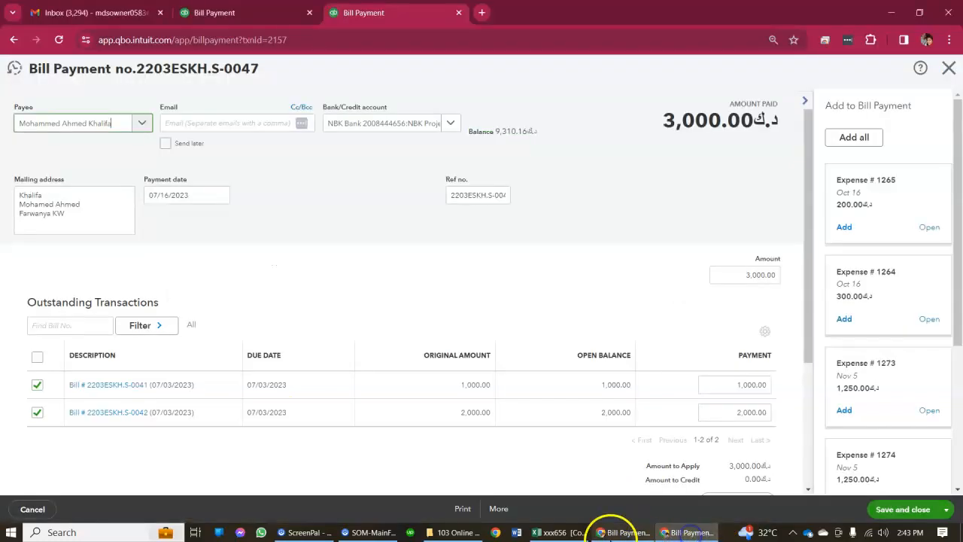
pyautogui.moveTo(601, 538)
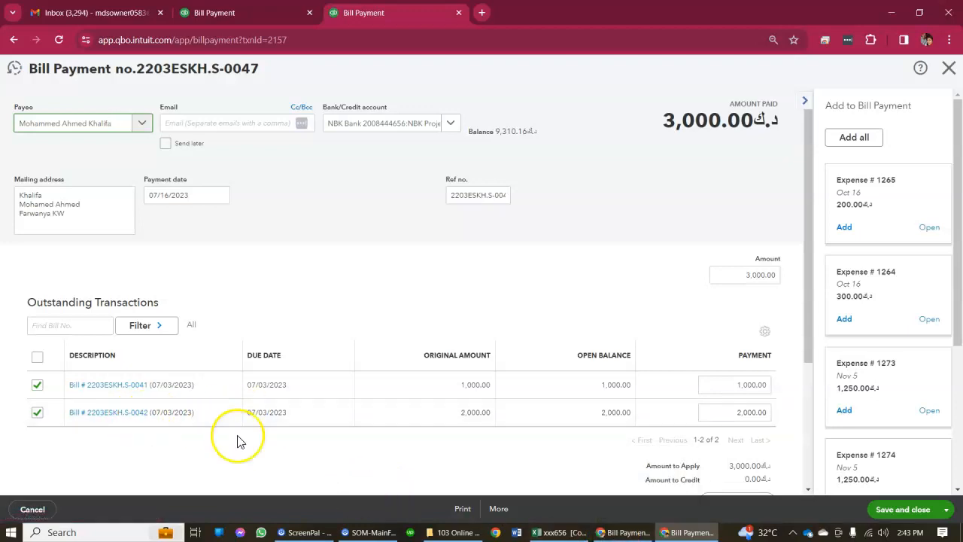
# - Return to the new_DBC company and search its transactions for an amount equal to 2000
pyautogui.click(623, 535)
pyautogui.moveTo(493, 144); pyautogui.dragTo(378, 128)
pyautogui.write('2000')
pyautogui.press('Return')
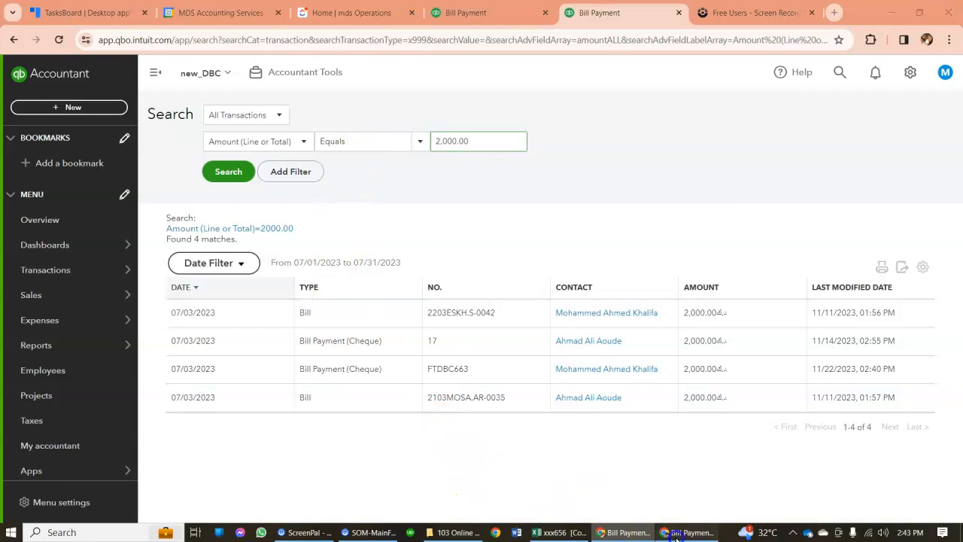
pyautogui.click(621, 532)
pyautogui.click(626, 535)
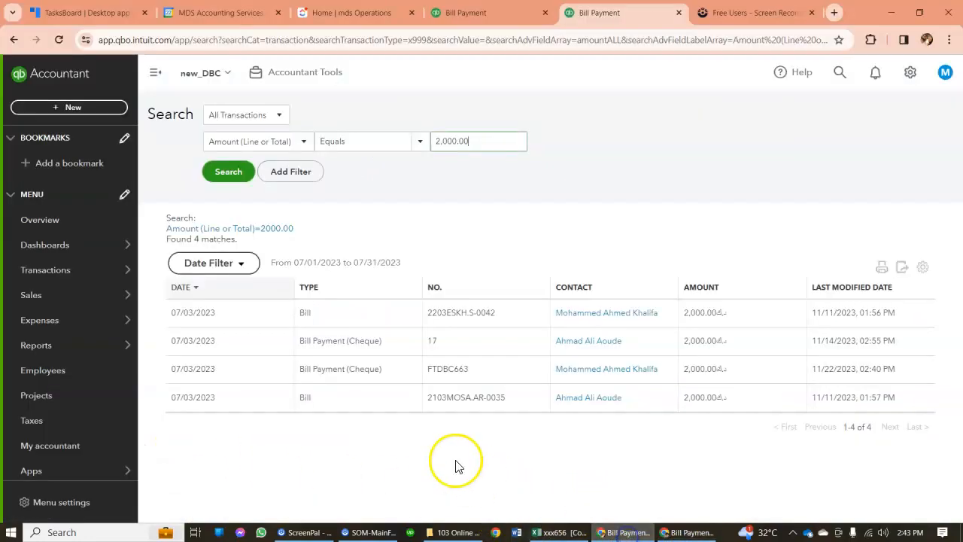
# - Open bill 2203ESKH.S-0042, review which bills its linked payment covers, and close the payment
pyautogui.click(488, 317)
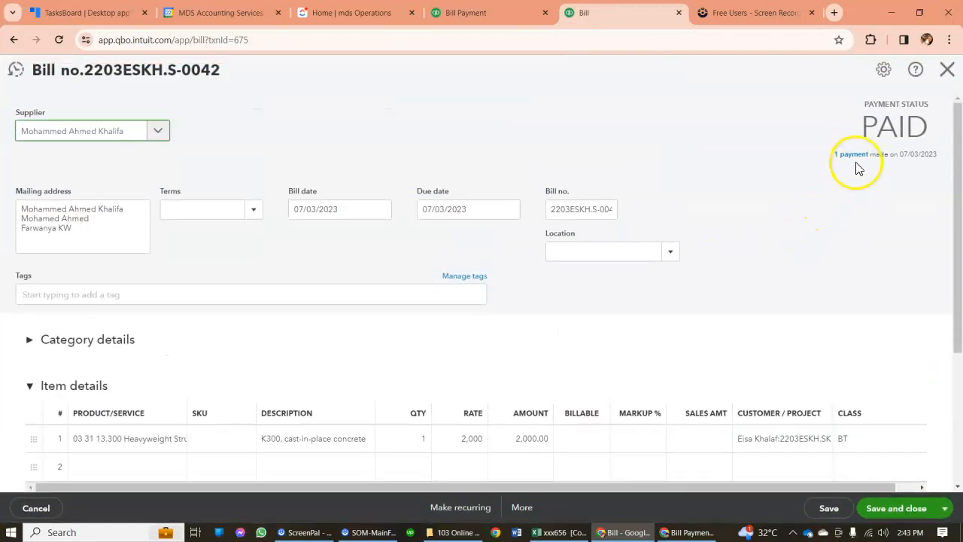
pyautogui.click(852, 155)
pyautogui.click(624, 160)
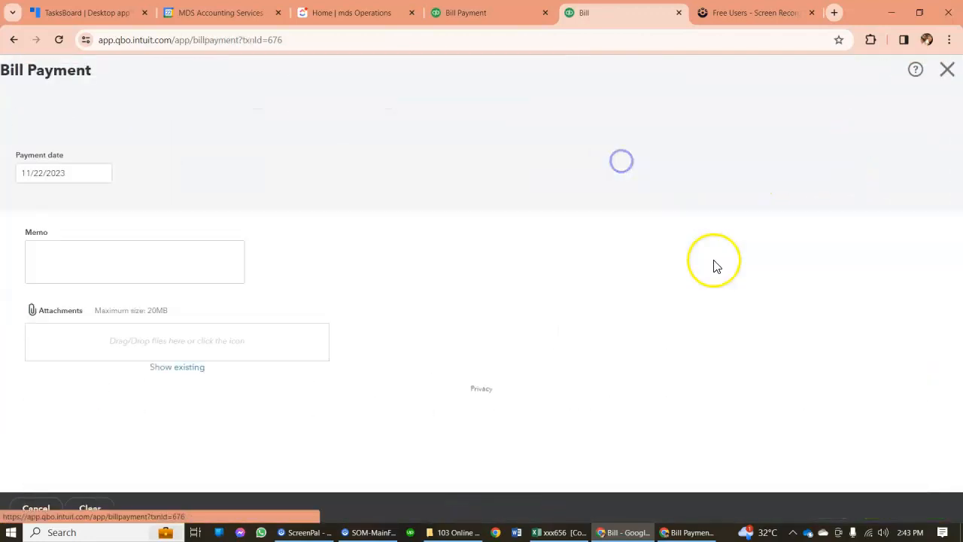
pyautogui.scroll(-1, 667, 316)
pyautogui.scroll(-1, 666, 316)
pyautogui.scroll(-6, 695, 279)
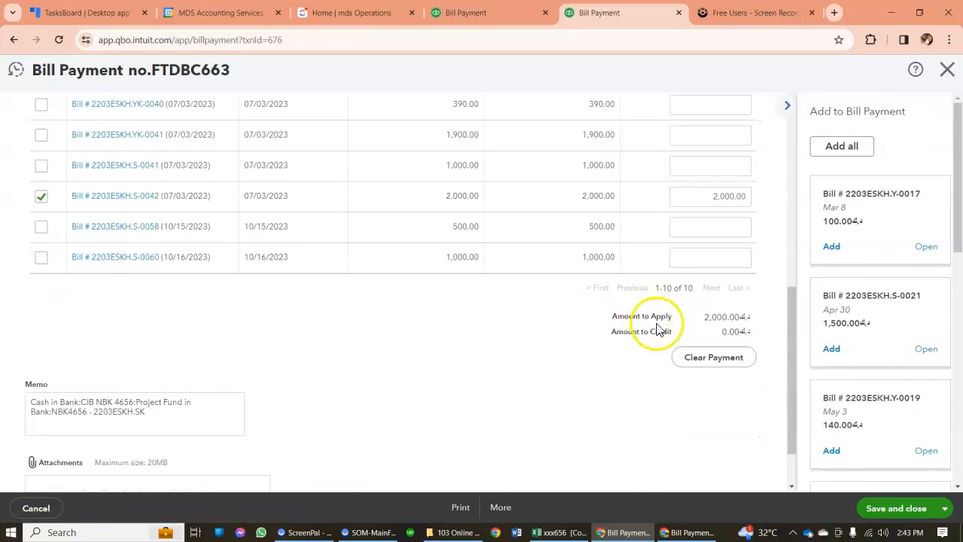
pyautogui.scroll(1, 452, 335)
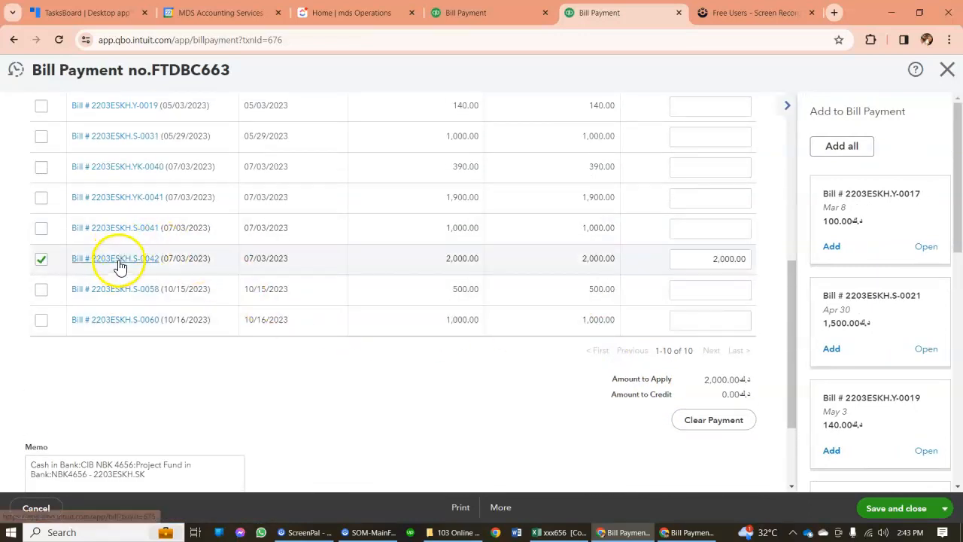
pyautogui.scroll(3, 737, 343)
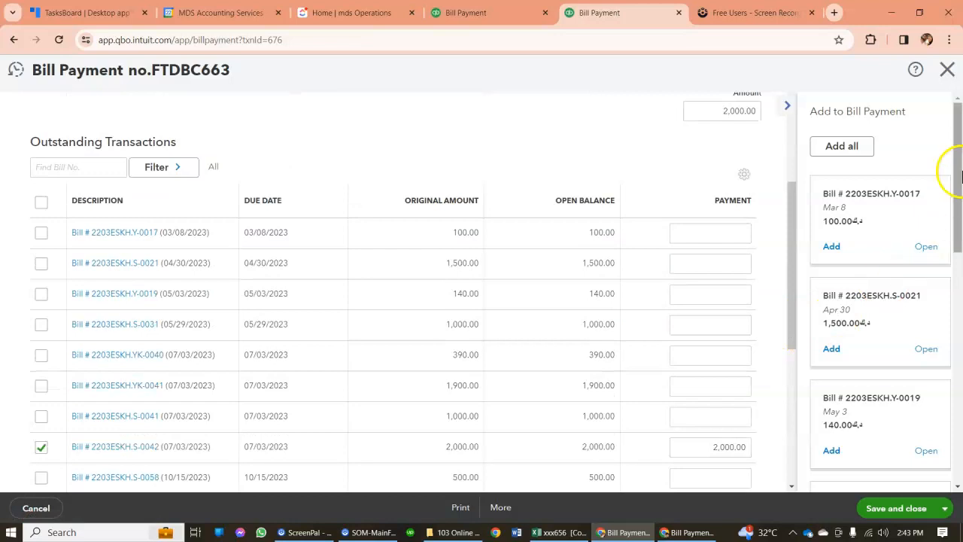
pyautogui.click(946, 70)
# - Search new_DBC for transactions with an amount equal to 1000 and look for bill 2203ESKH.S-0041 in the results
pyautogui.moveTo(522, 143); pyautogui.dragTo(406, 134)
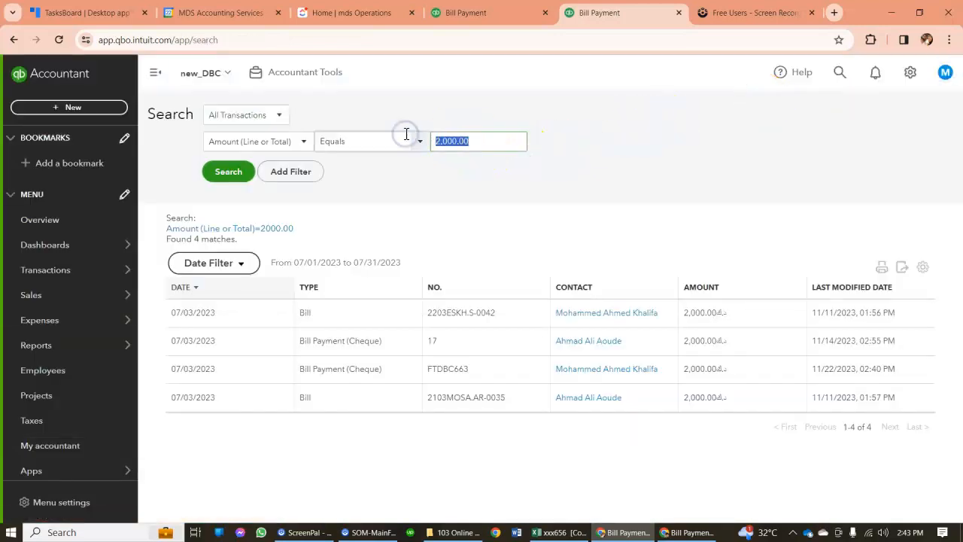
pyautogui.write('1000')
pyautogui.press('Return')
pyautogui.scroll(-2, 606, 279)
pyautogui.scroll(2, 613, 354)
pyautogui.scroll(-3, 430, 423)
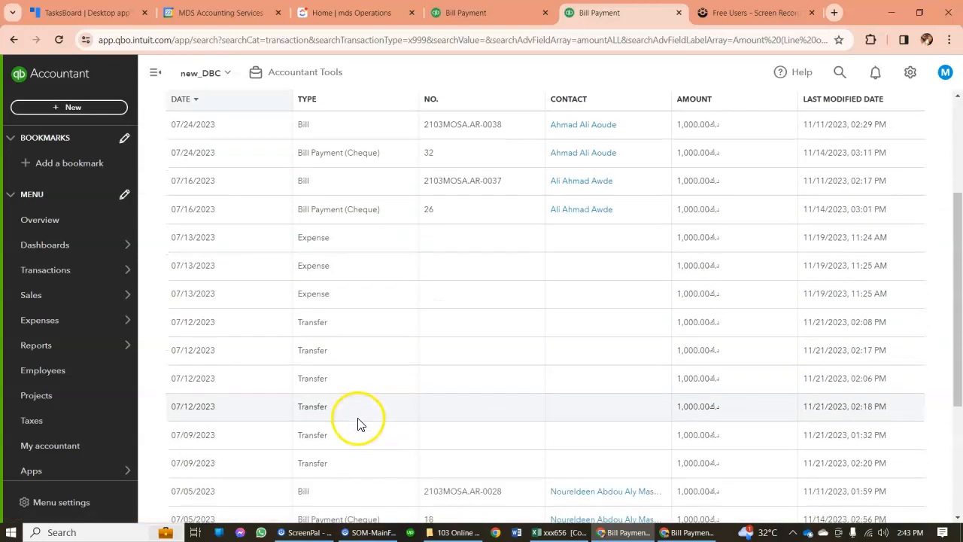
pyautogui.scroll(-2, 333, 438)
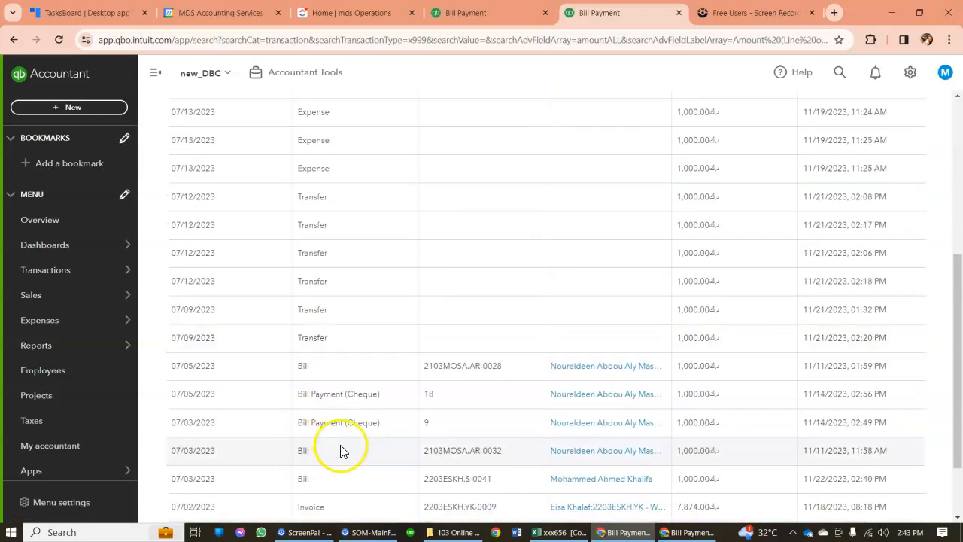
pyautogui.scroll(-1, 289, 448)
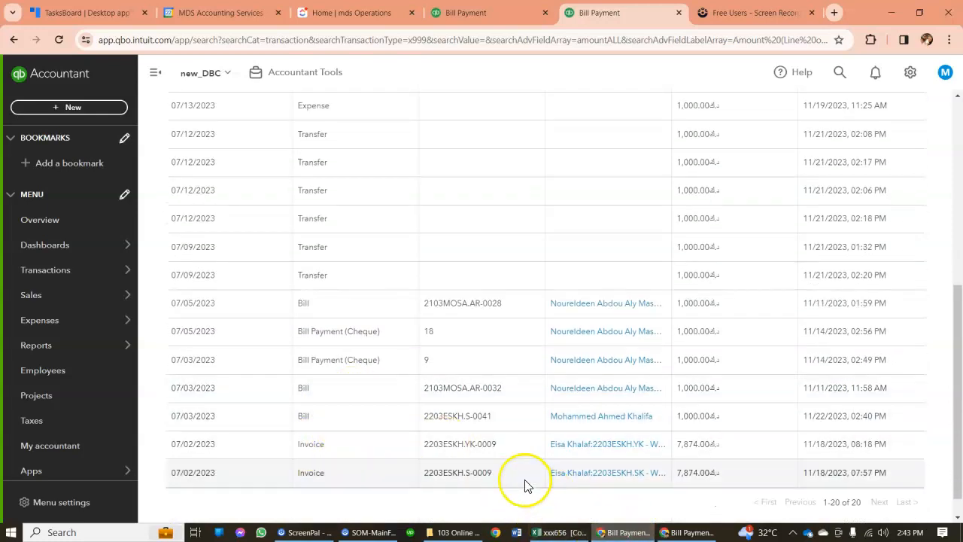
# - Open bill 2203ESKH.S-0041, review its payment status, item details and memo, and close it
pyautogui.click(342, 419)
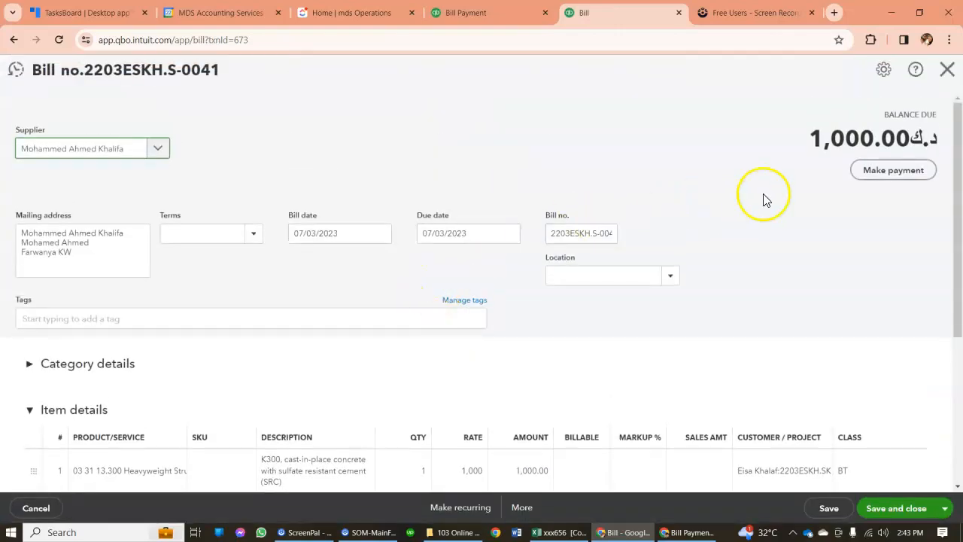
pyautogui.scroll(-3, 737, 307)
pyautogui.scroll(3, 659, 400)
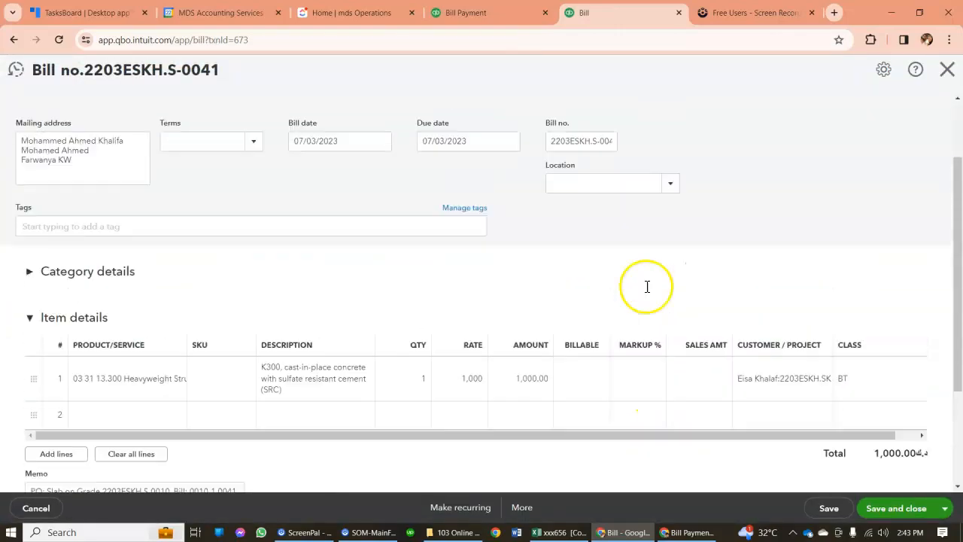
pyautogui.scroll(-3, 698, 318)
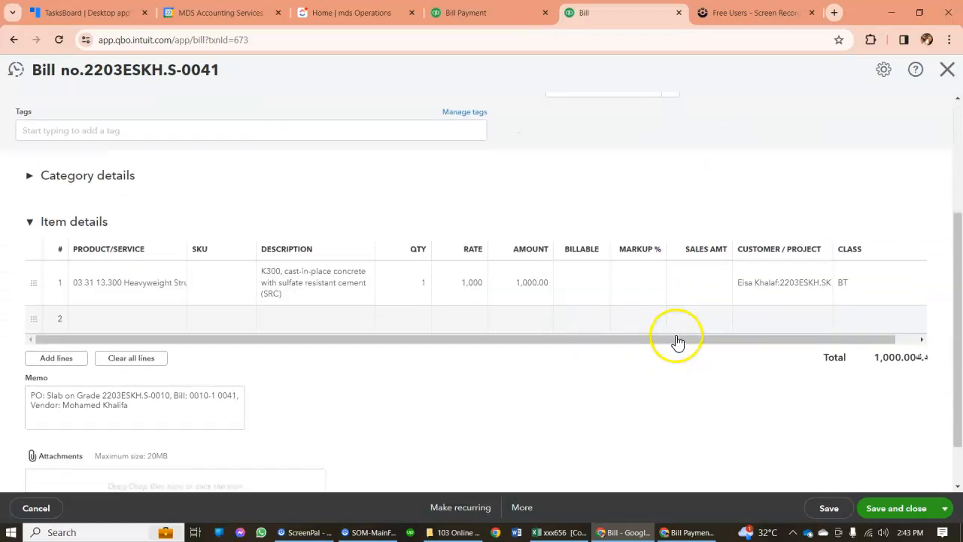
pyautogui.scroll(3, 684, 359)
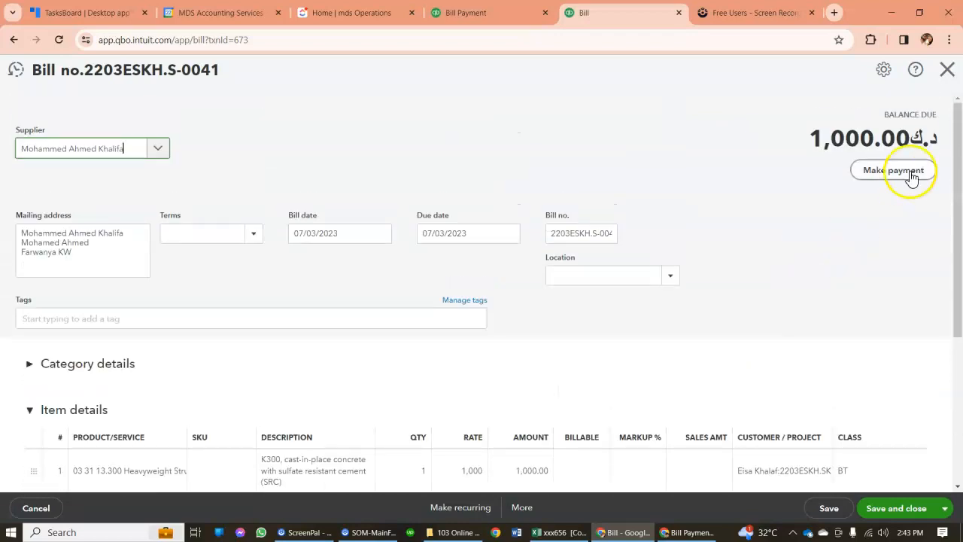
pyautogui.click(947, 70)
# - Search for transactions with an amount equal to 2000 and open the payment linked to bill 2203ESKH.S-0042
pyautogui.scroll(10, 590, 365)
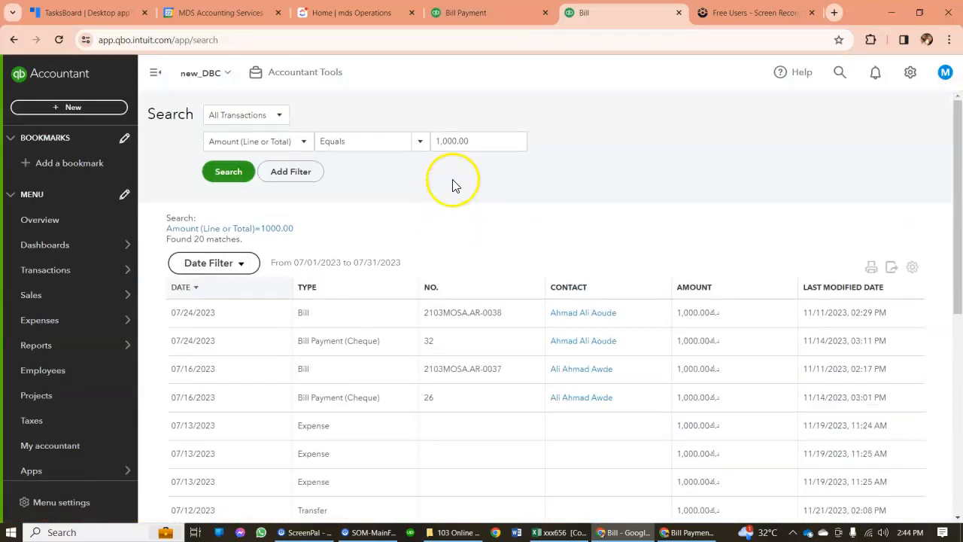
pyautogui.moveTo(469, 140); pyautogui.dragTo(389, 142)
pyautogui.write('200')
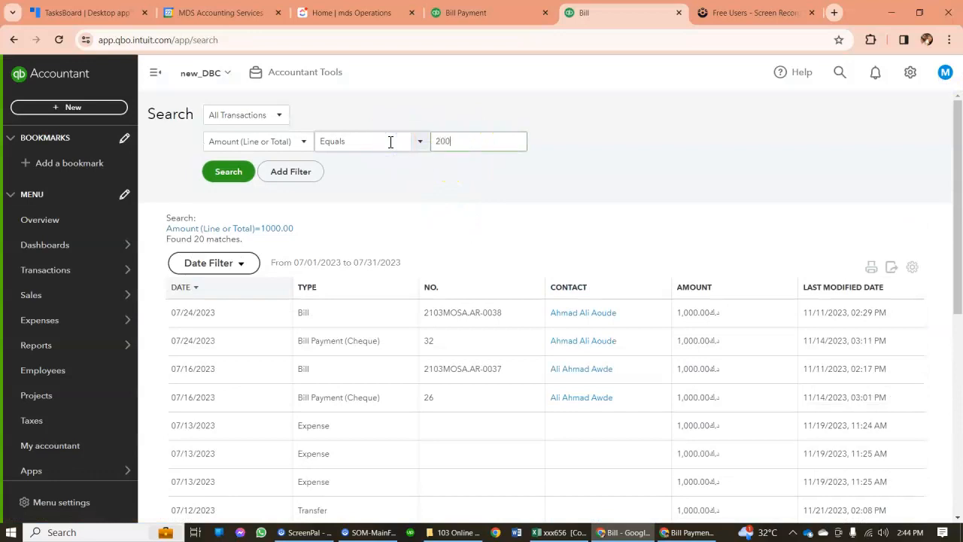
pyautogui.write('0')
pyautogui.press('Return')
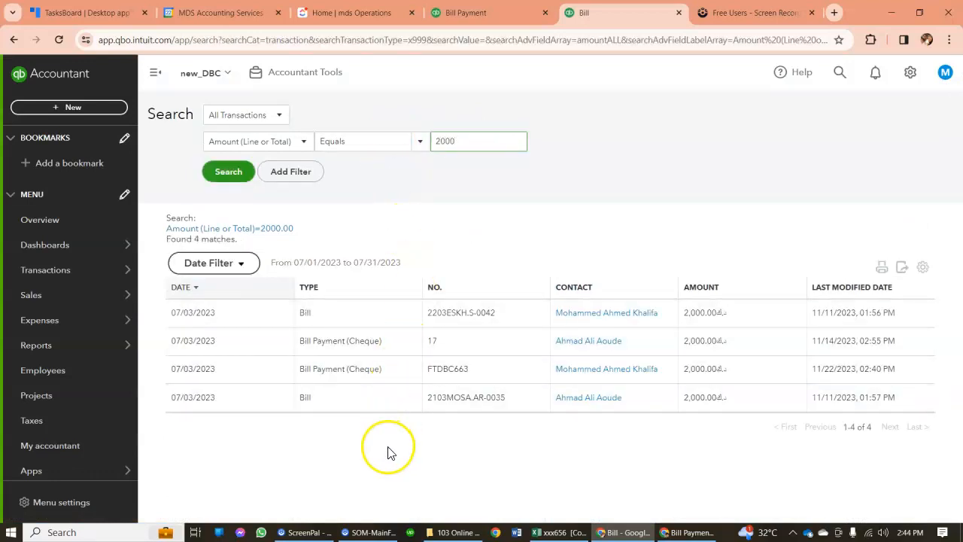
pyautogui.click(383, 319)
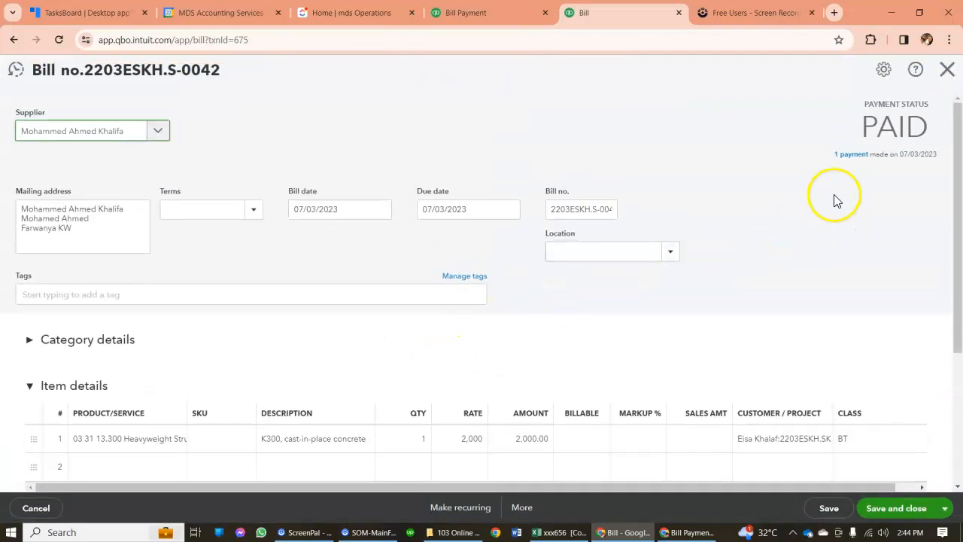
pyautogui.click(850, 154)
pyautogui.click(639, 161)
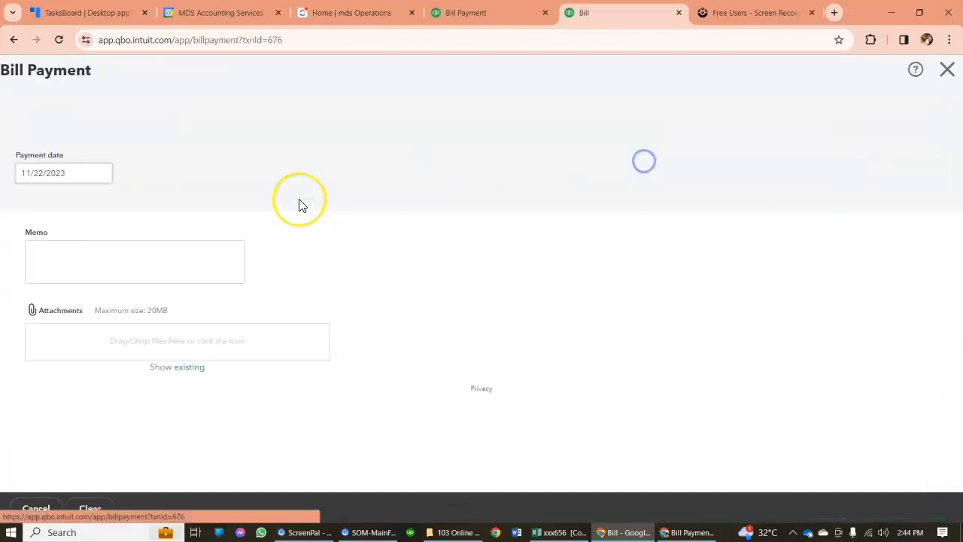
# - Set the total amount of bill payment FTDBC663 to 3000
pyautogui.scroll(-1, 665, 275)
pyautogui.click(740, 233)
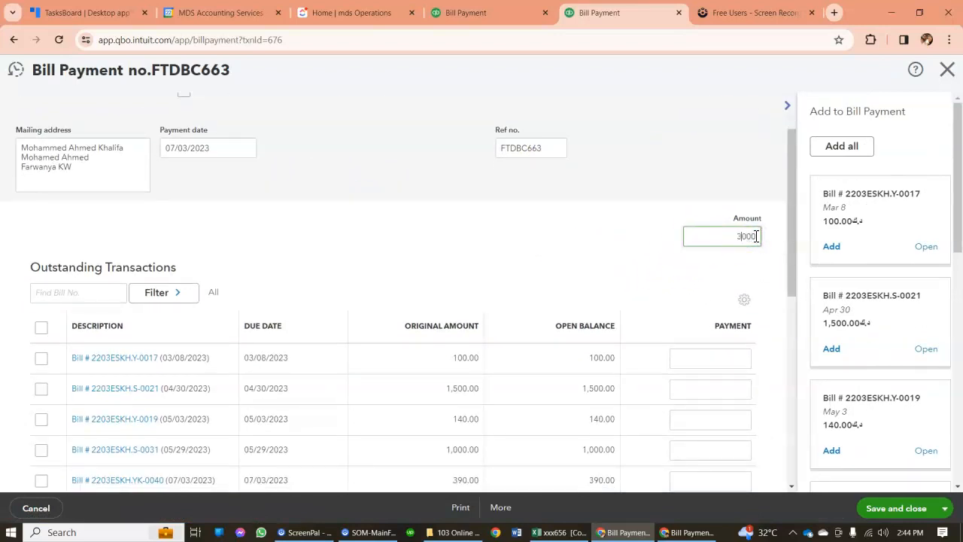
pyautogui.click(492, 240)
# - Apply the payment to bill 2203ESKH.S-0042 for 2,000.00 and bill 2203ESKH.S-0041 for 1,000.00
pyautogui.scroll(-4, 465, 257)
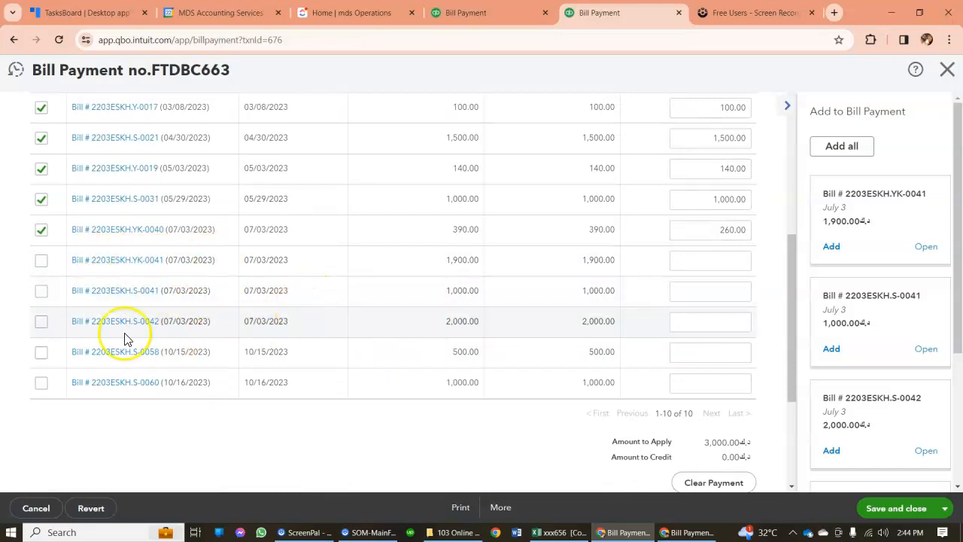
pyautogui.click(42, 323)
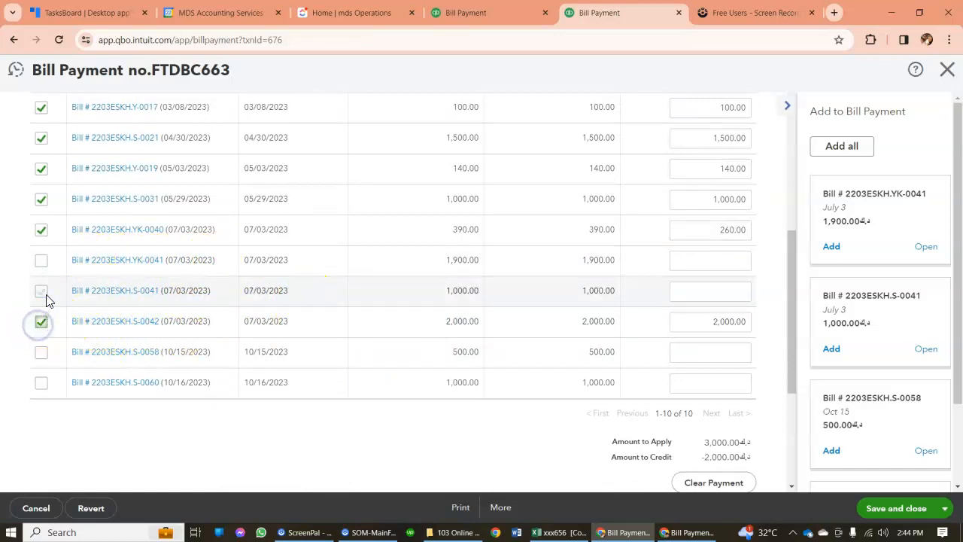
pyautogui.click(42, 292)
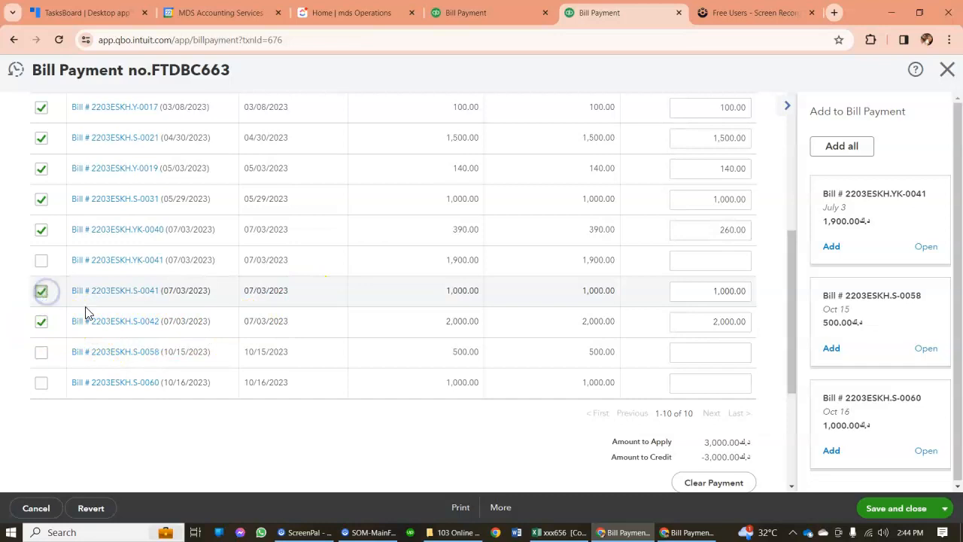
# - Remove bills 2203ESKH.YK-0040, S-0031, Y-0019, S-0021 and Y-0017 from the payment
pyautogui.click(44, 234)
pyautogui.click(40, 197)
pyautogui.click(40, 167)
pyautogui.click(40, 136)
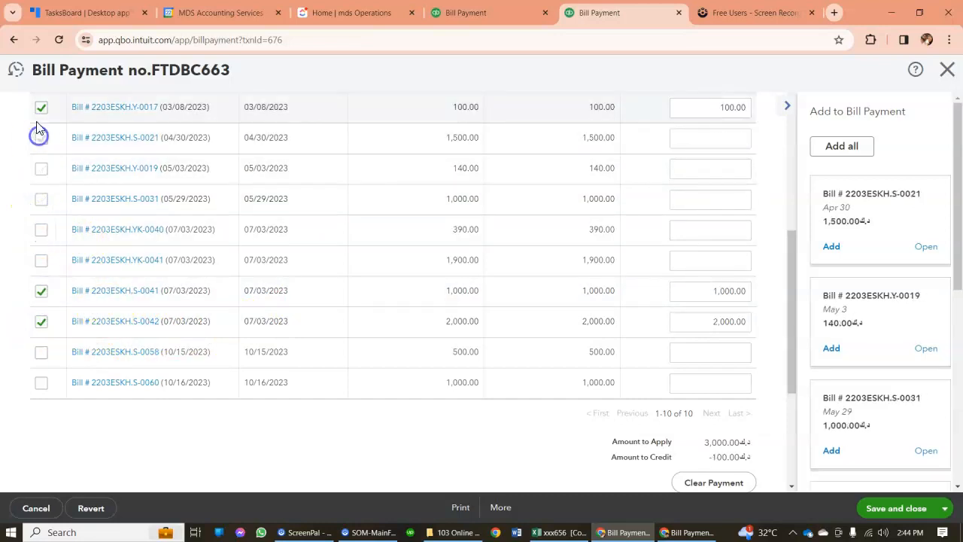
pyautogui.click(41, 107)
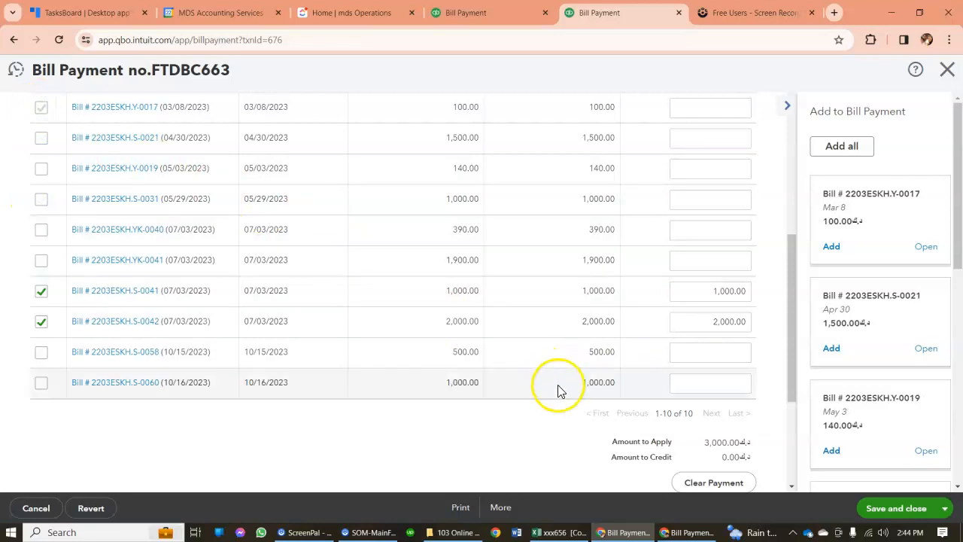
pyautogui.scroll(1, 496, 398)
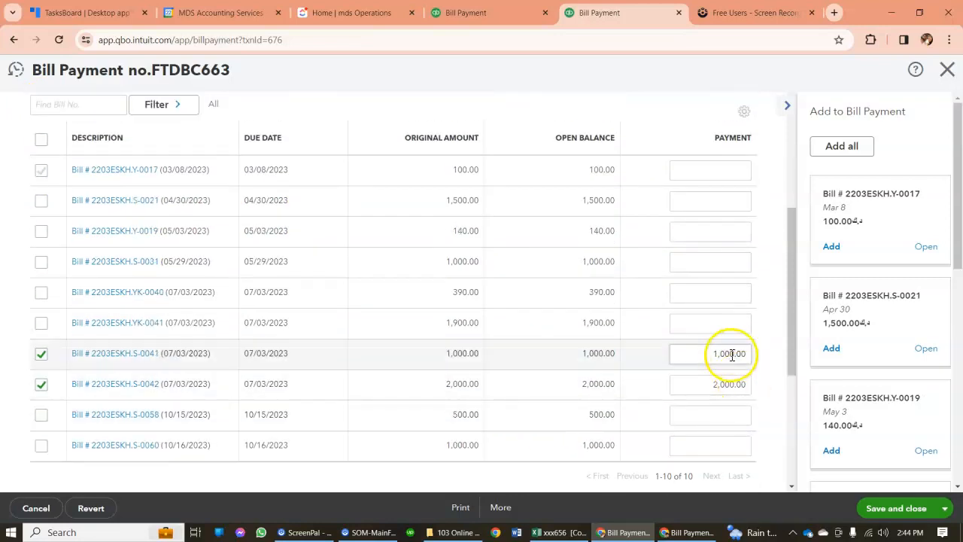
pyautogui.scroll(-1, 699, 437)
# - Check which bank account the matching 3,000 bill payment 2203ESKH.S-0047 in DesignBuild Contracting uses, and return to payment FTDBC663
pyautogui.click(686, 531)
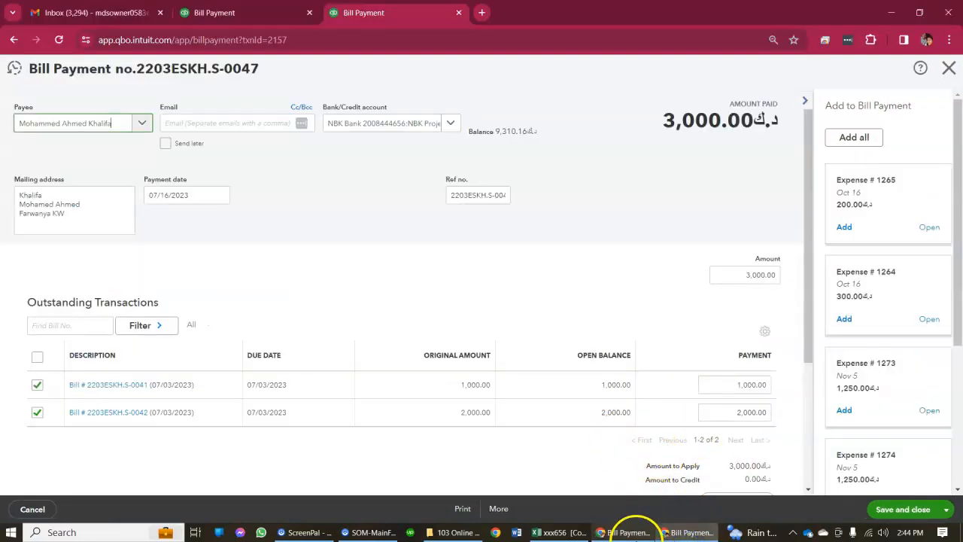
pyautogui.click(449, 124)
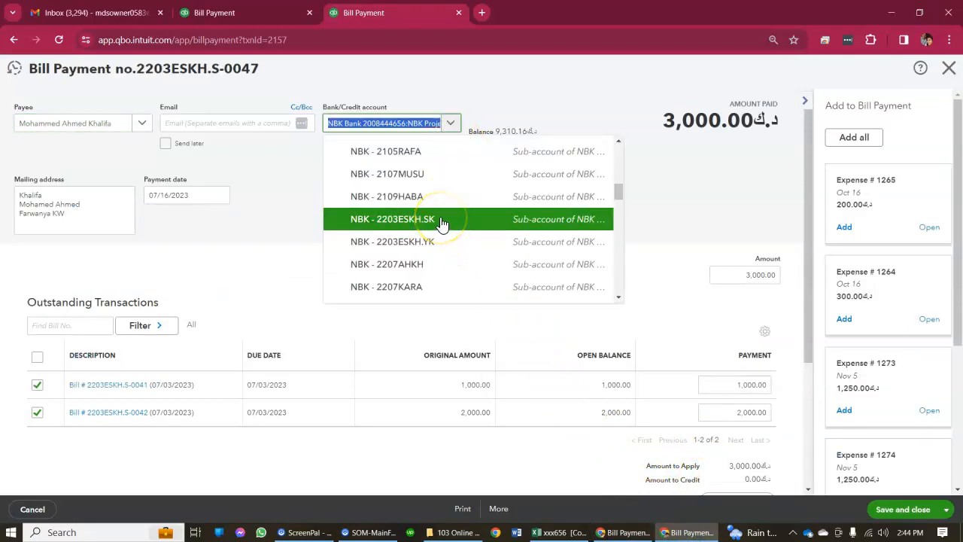
pyautogui.click(692, 185)
pyautogui.click(624, 532)
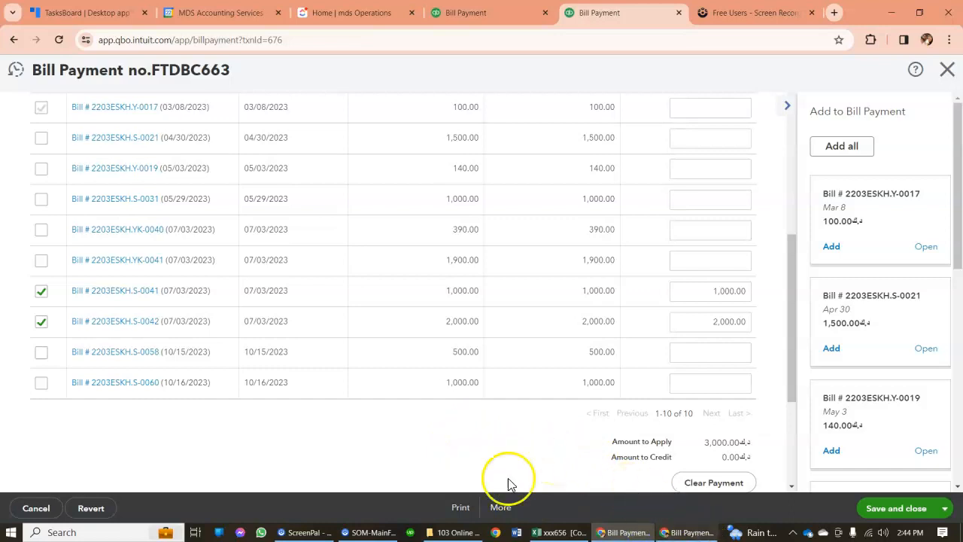
# - Review the memo and the applied bills of payment FTDBC663 for the bank sub-account and project they refer to
pyautogui.scroll(2, 430, 461)
pyautogui.scroll(-3, 338, 455)
pyautogui.scroll(-1, 286, 453)
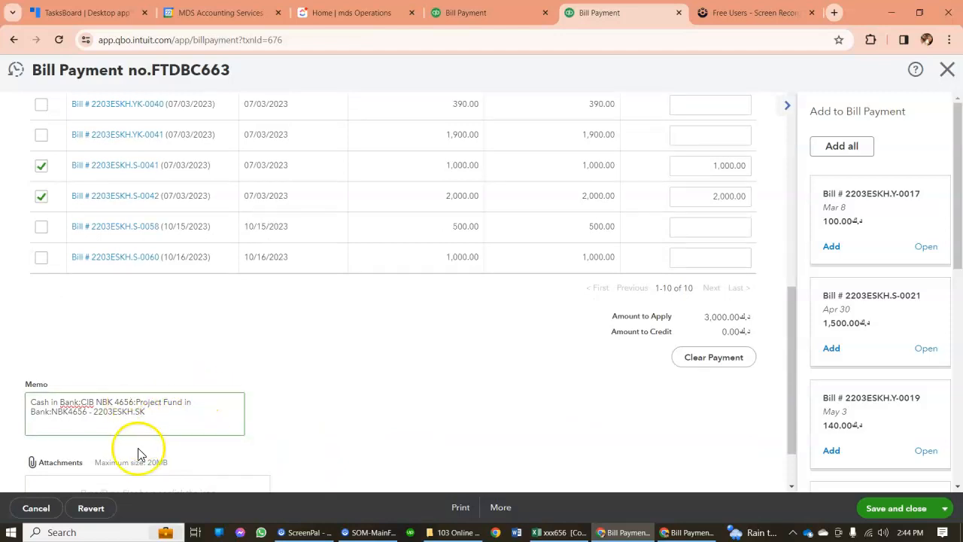
pyautogui.click(89, 429)
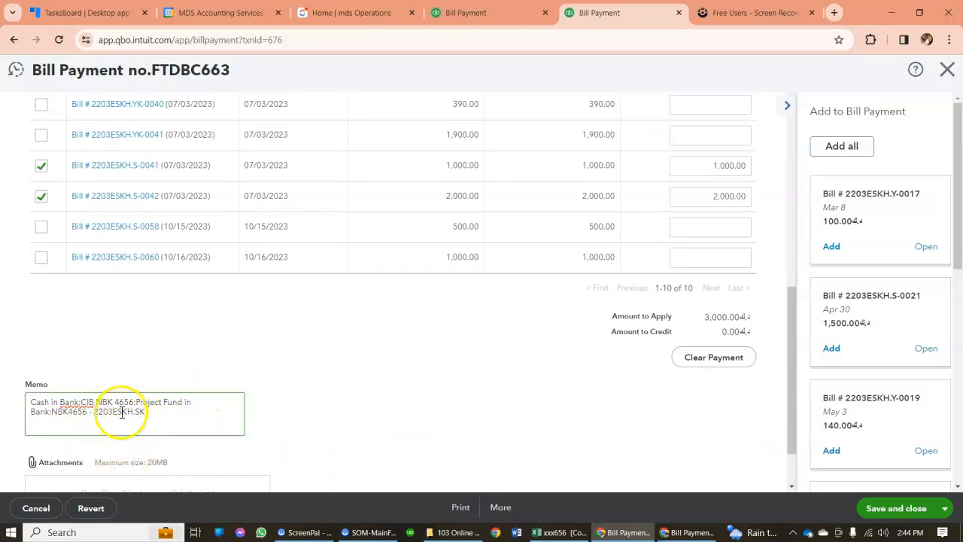
pyautogui.scroll(2, 122, 415)
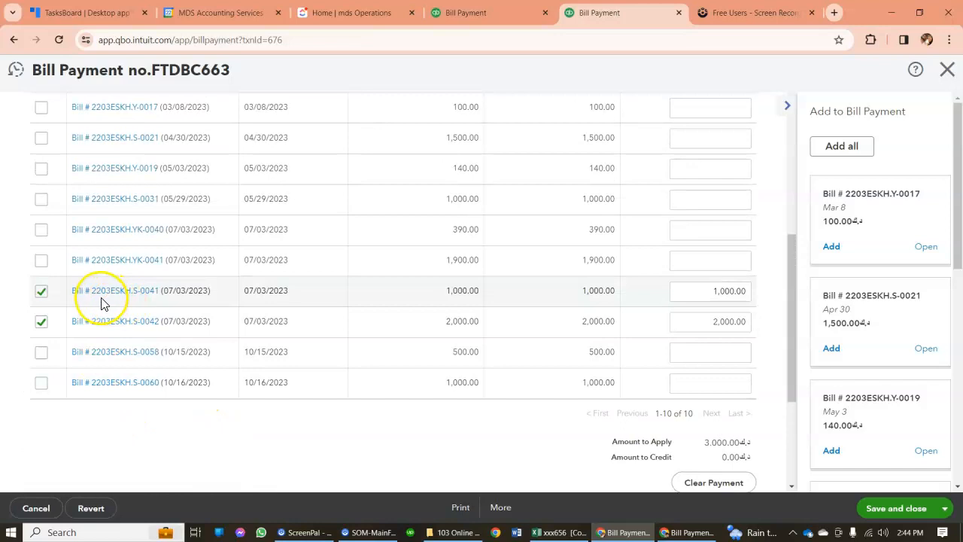
pyautogui.scroll(5, 365, 243)
# - Find the bank accounts containing 2203 and select NBK4656 - 2203ESKH.SK as the payment's bank account
pyautogui.click(510, 130)
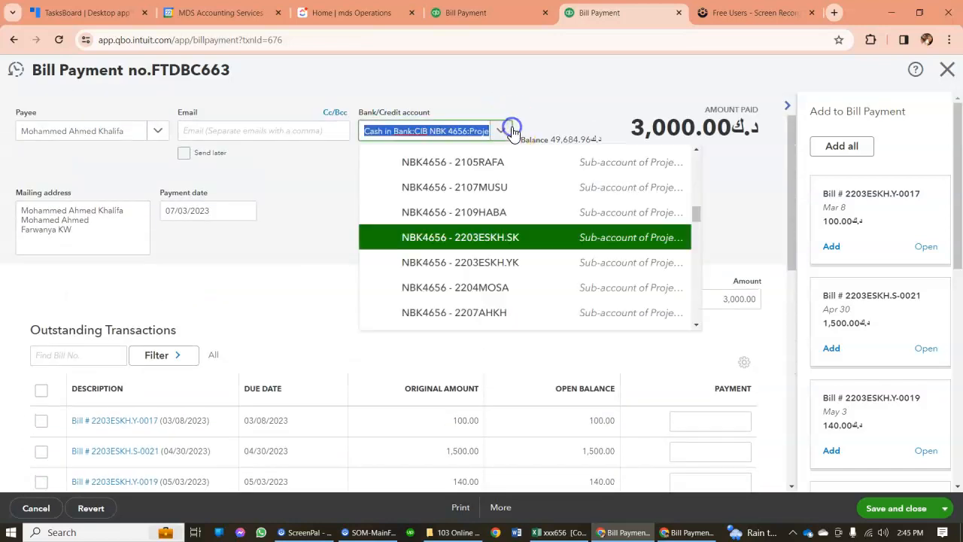
pyautogui.write('2203')
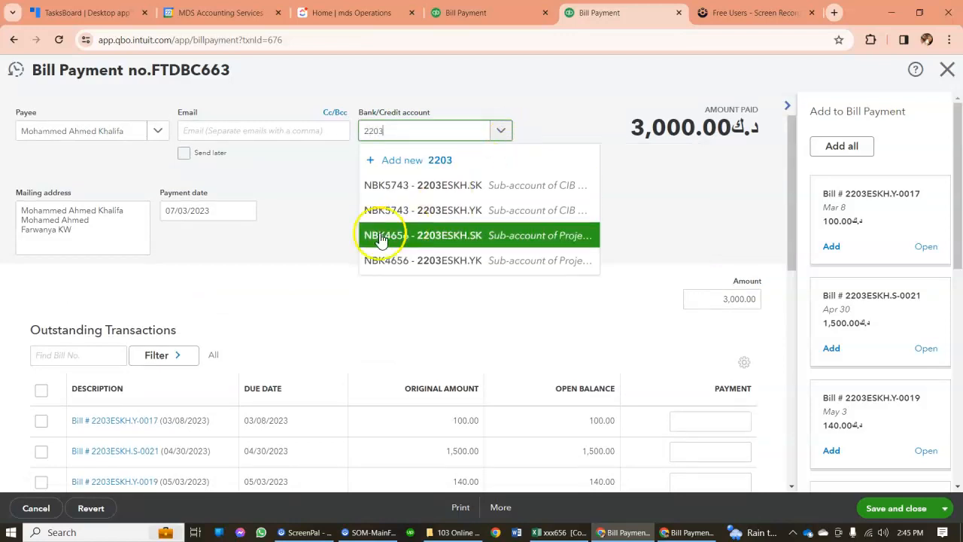
pyautogui.scroll(-2, 258, 290)
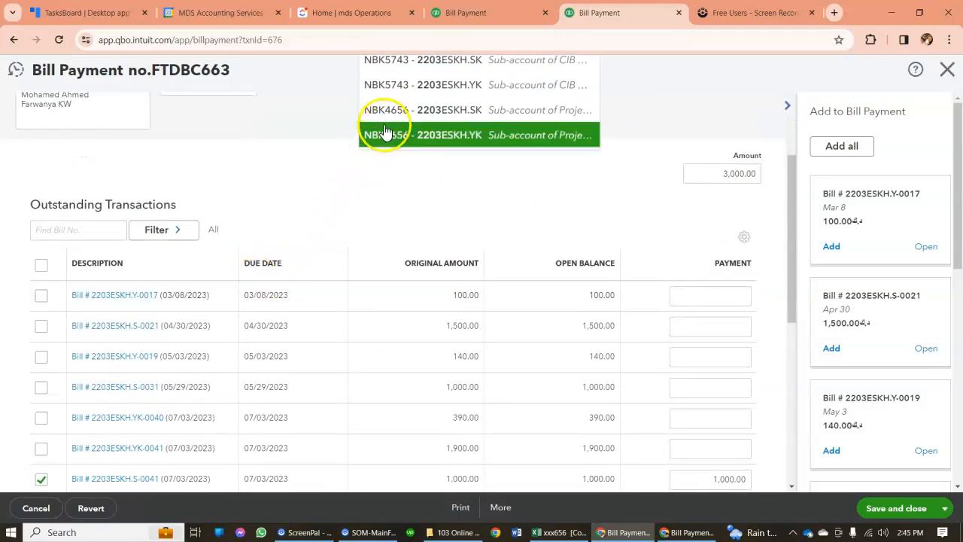
pyautogui.click(380, 130)
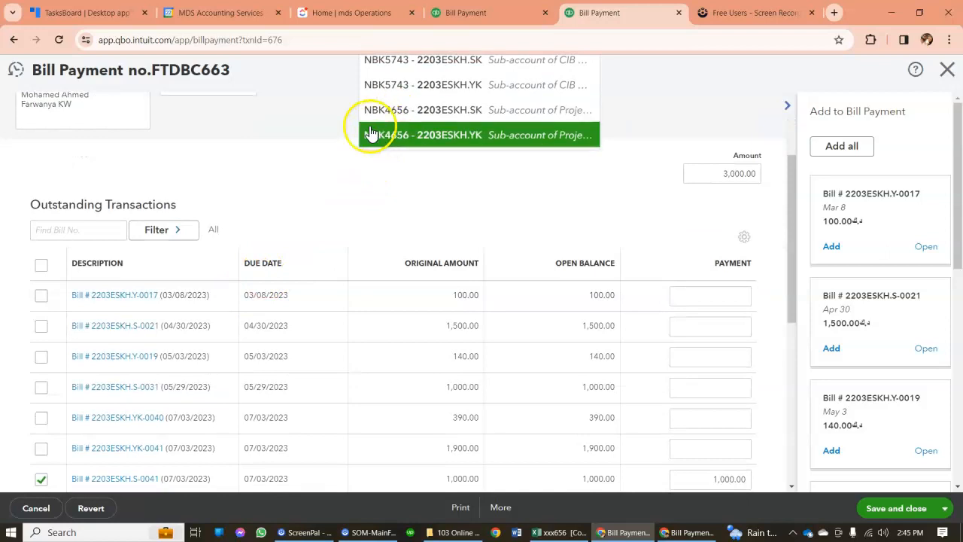
pyautogui.scroll(-1, 301, 161)
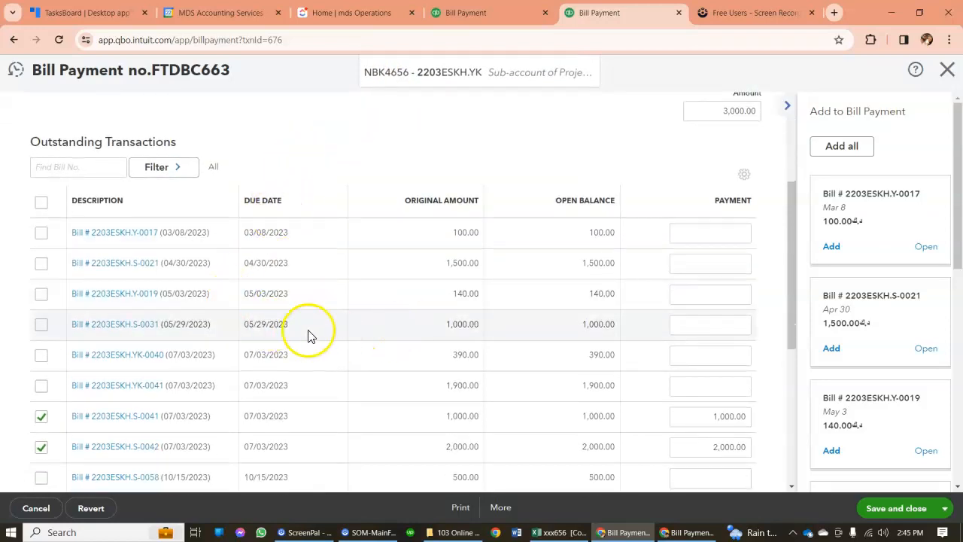
pyautogui.scroll(-1, 358, 393)
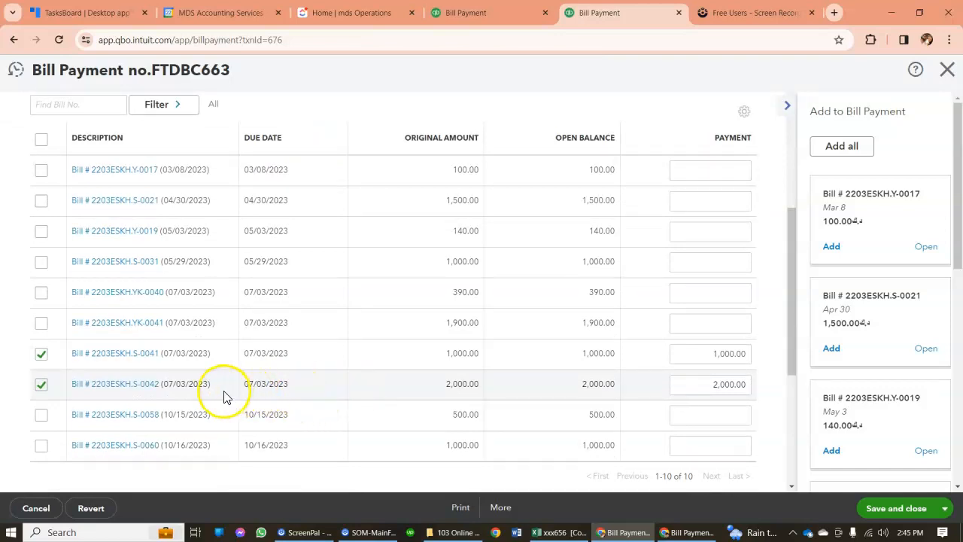
pyautogui.scroll(1, 148, 361)
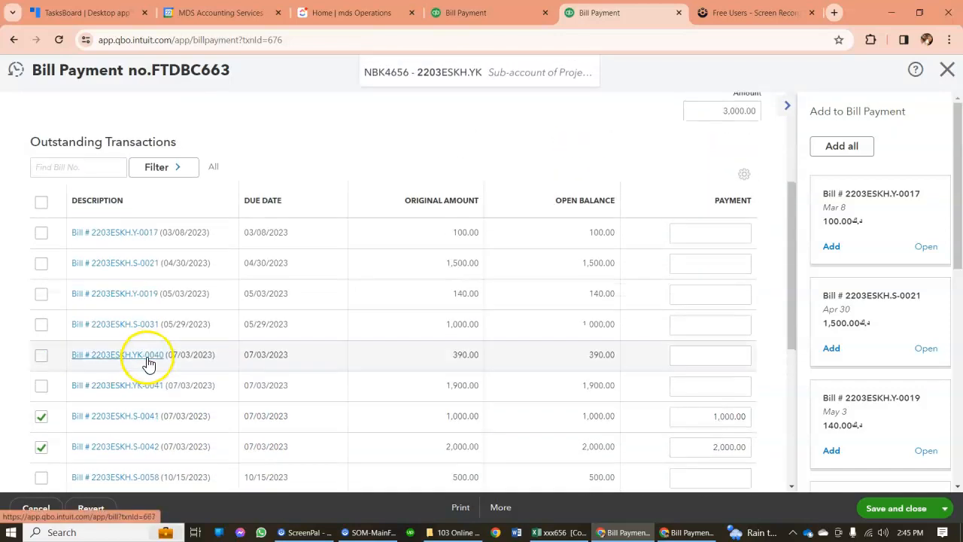
pyautogui.scroll(2, 381, 348)
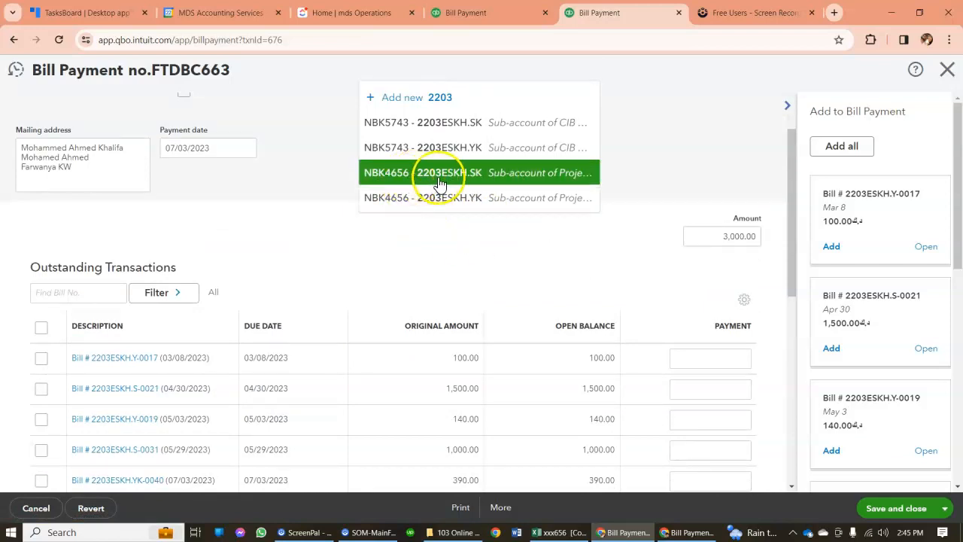
pyautogui.click(479, 181)
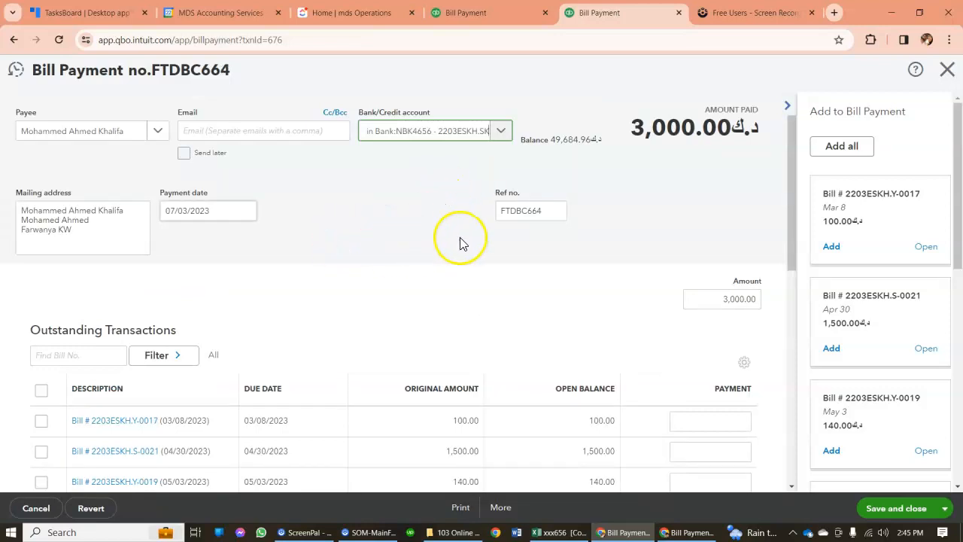
# - Recheck the payment's bank account, applied bills and memo, and save and close the bill payment, confirming the change
pyautogui.scroll(-3, 550, 311)
pyautogui.scroll(3, 550, 327)
pyautogui.click(502, 134)
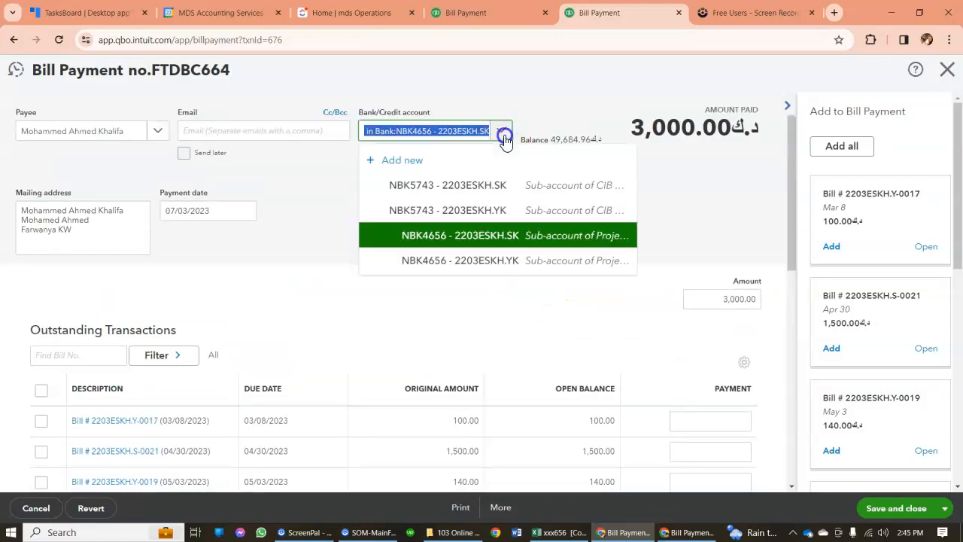
pyautogui.scroll(-6, 640, 261)
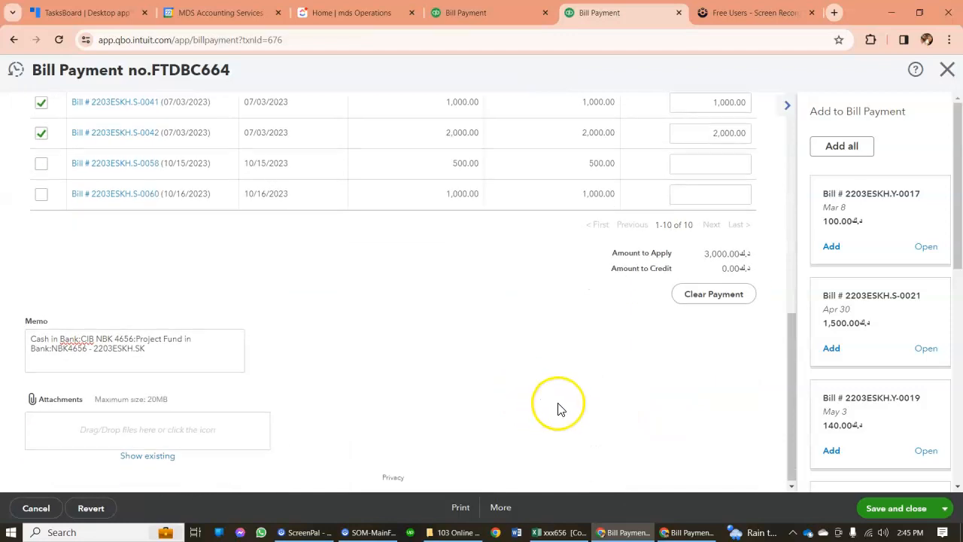
pyautogui.scroll(2, 757, 498)
pyautogui.click(874, 509)
pyautogui.click(598, 320)
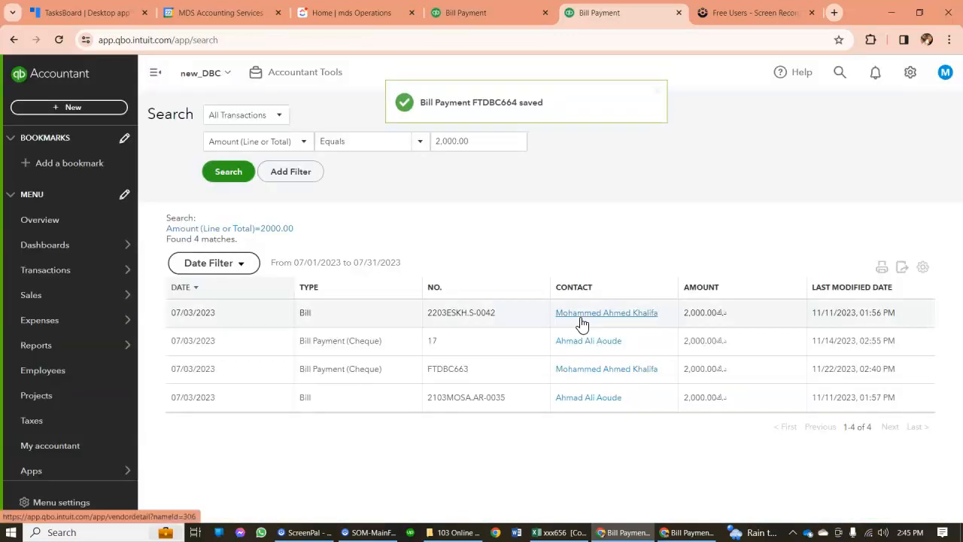
# - Reload the CIB NBK 4656 reconciliation, locate the 3,000.00 bill payment dated 07/03/2023, and toggle its cleared mark off and on again
pyautogui.click(466, 13)
pyautogui.click(60, 40)
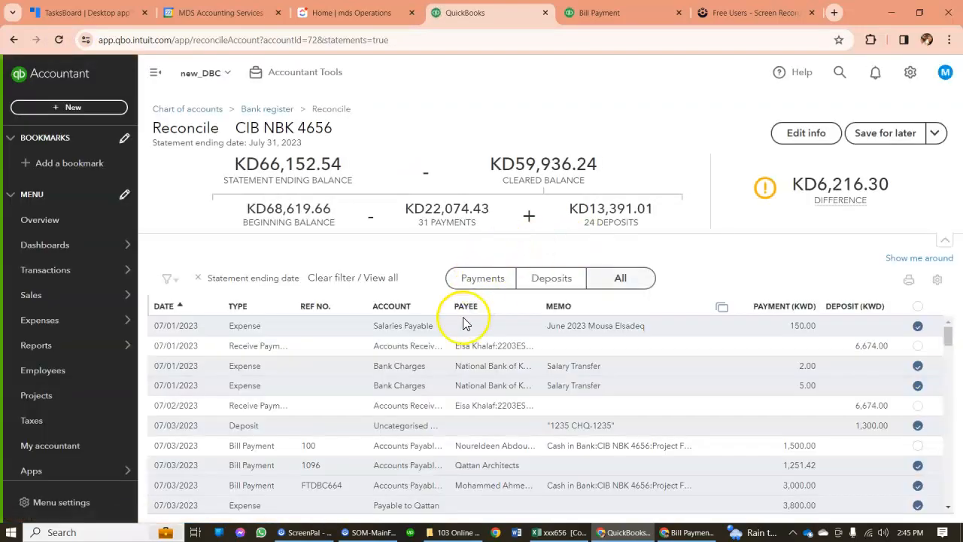
pyautogui.scroll(-10, 842, 492)
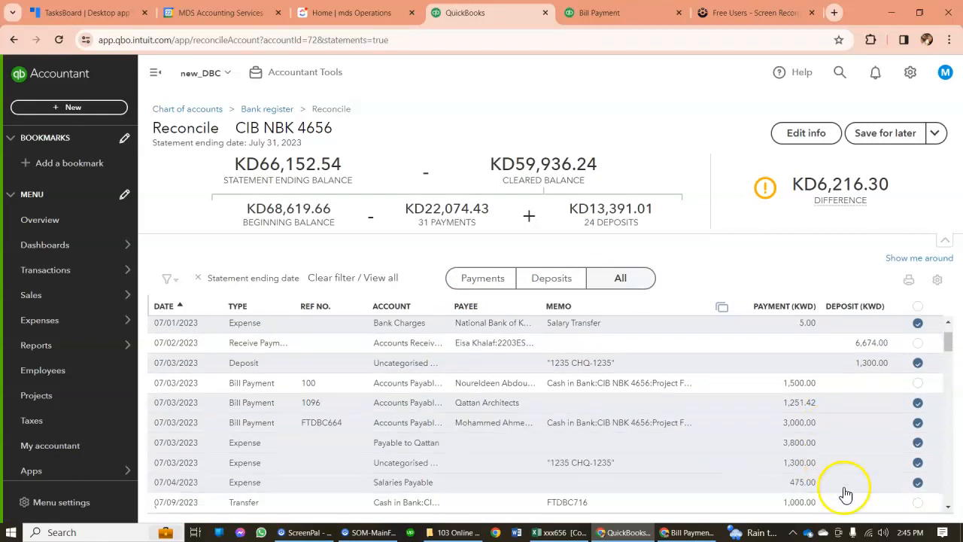
pyautogui.scroll(10, 846, 497)
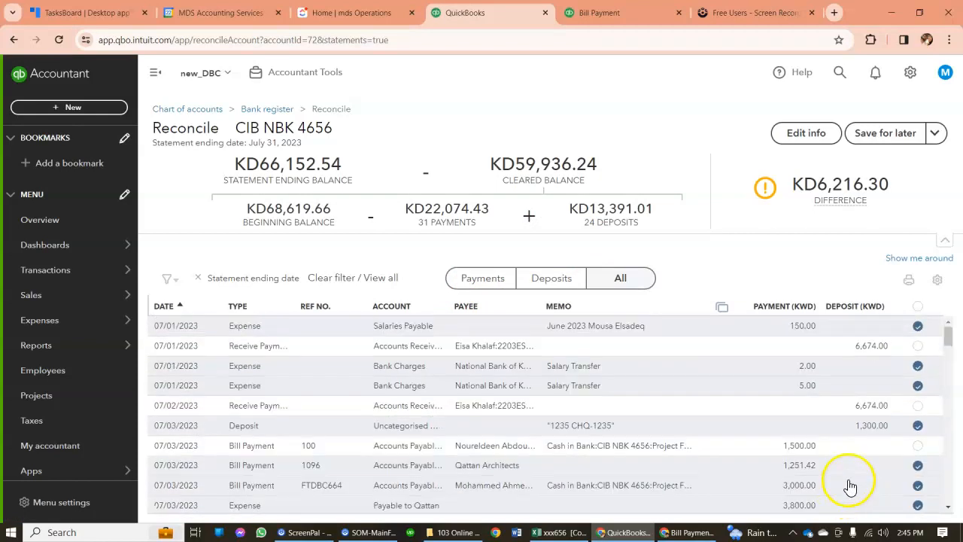
pyautogui.scroll(-10, 882, 429)
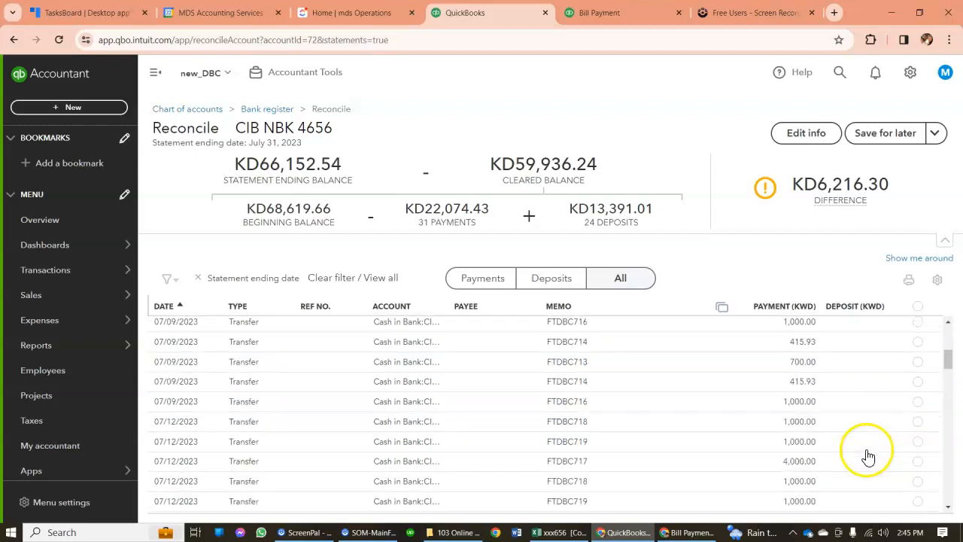
pyautogui.scroll(10, 867, 455)
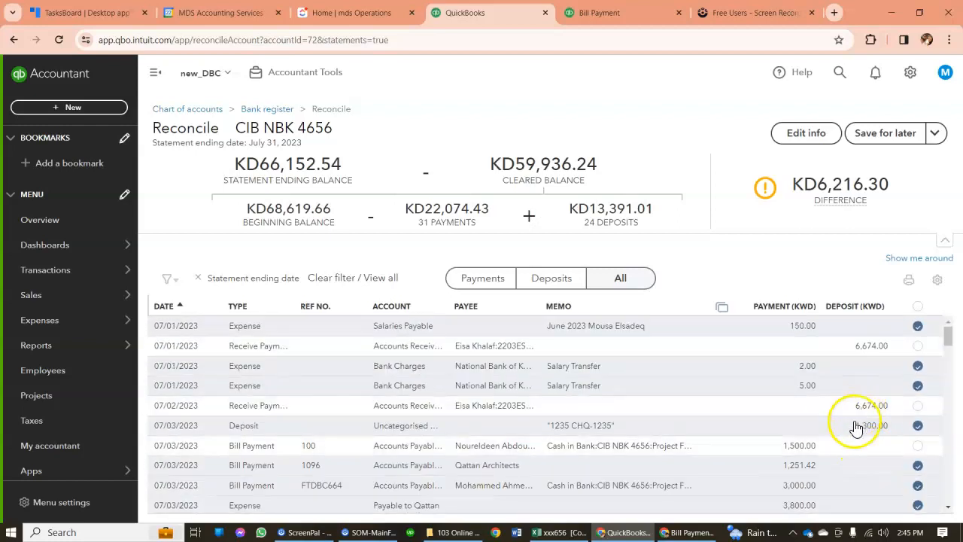
pyautogui.scroll(-5, 440, 484)
pyautogui.scroll(2, 465, 476)
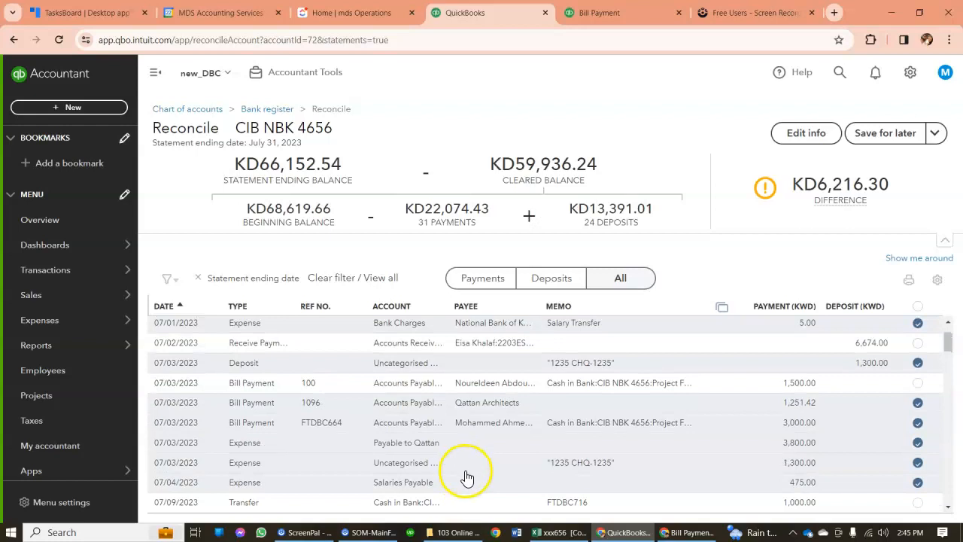
pyautogui.scroll(-3, 464, 475)
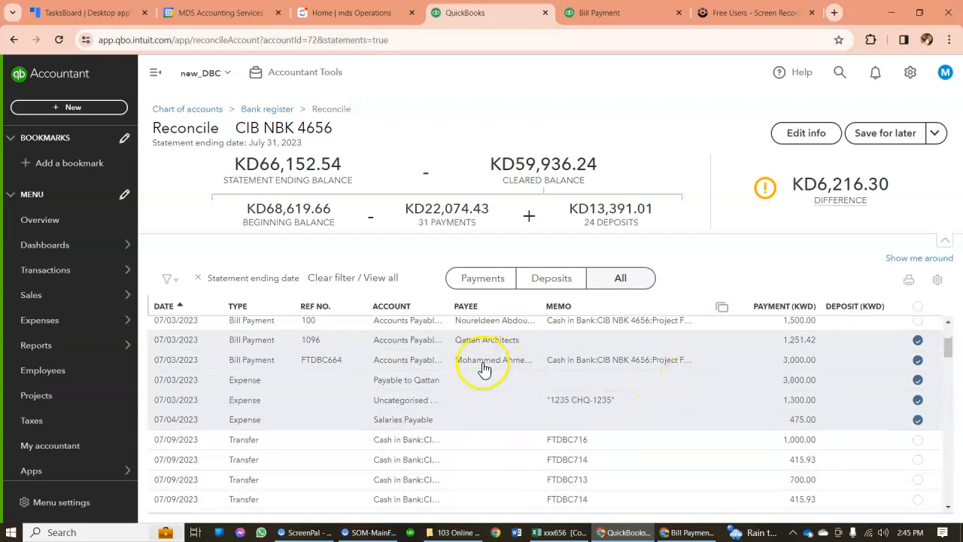
pyautogui.click(918, 362)
pyautogui.click(917, 363)
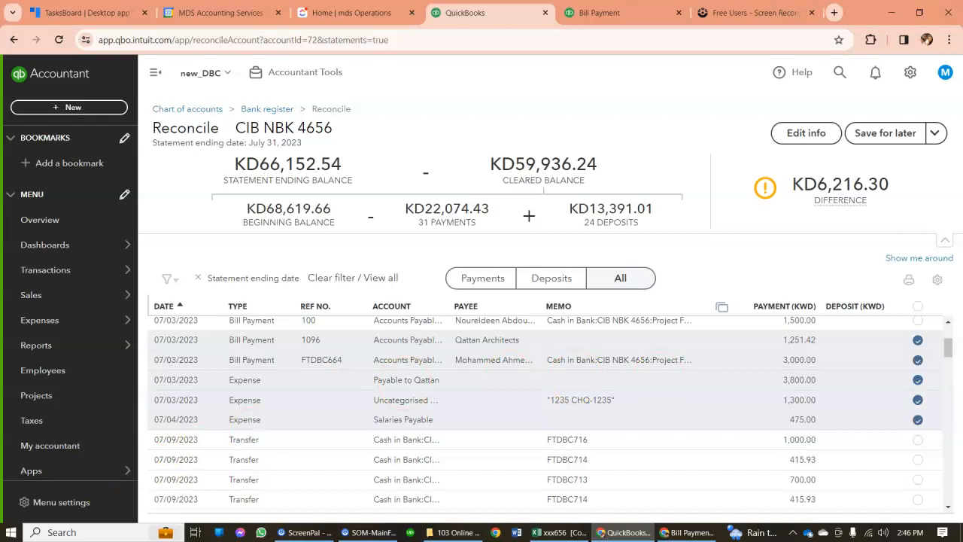
# - Switch to the Excel workbook xxx656 and mark the 3,000.000 debit in row 785 as ok in cell Y785
pyautogui.click(621, 10)
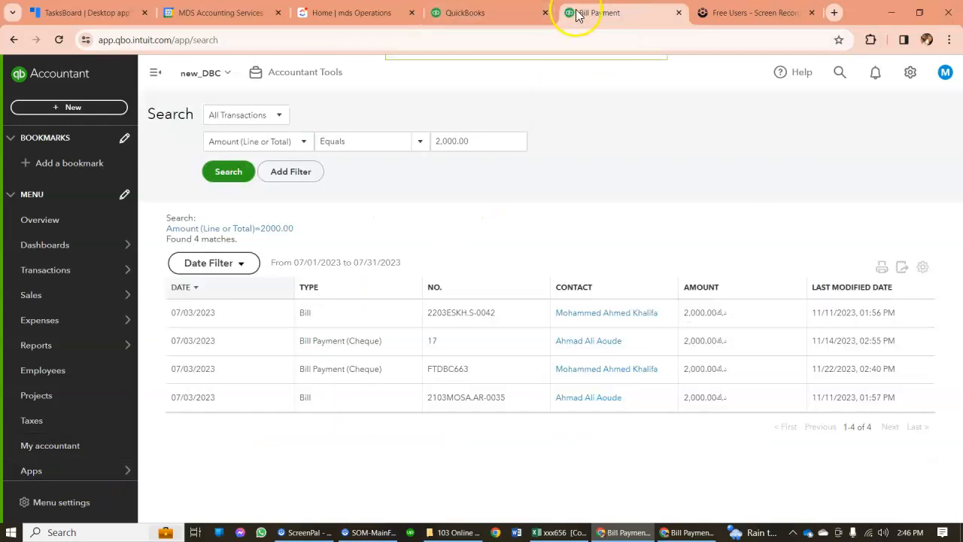
pyautogui.click(539, 532)
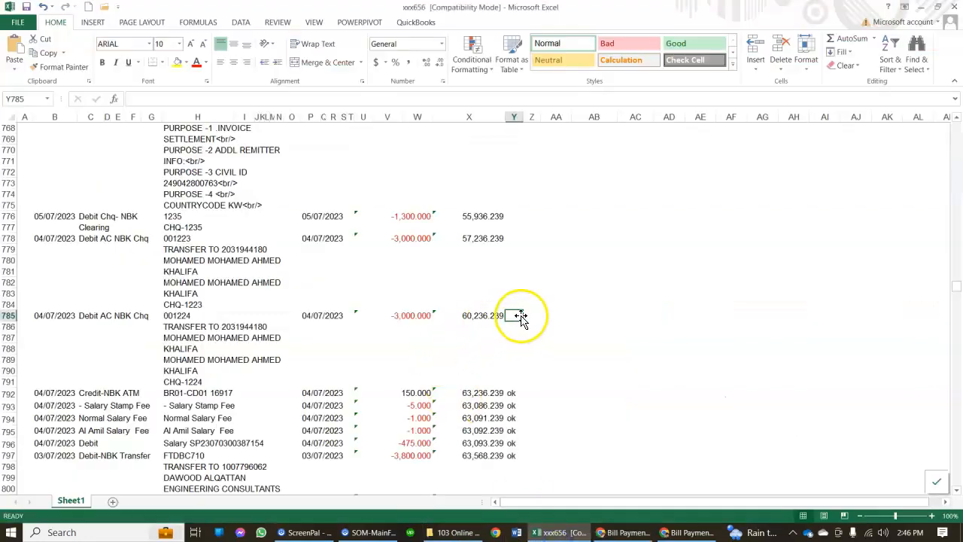
pyautogui.write('ok')
pyautogui.press('Return')
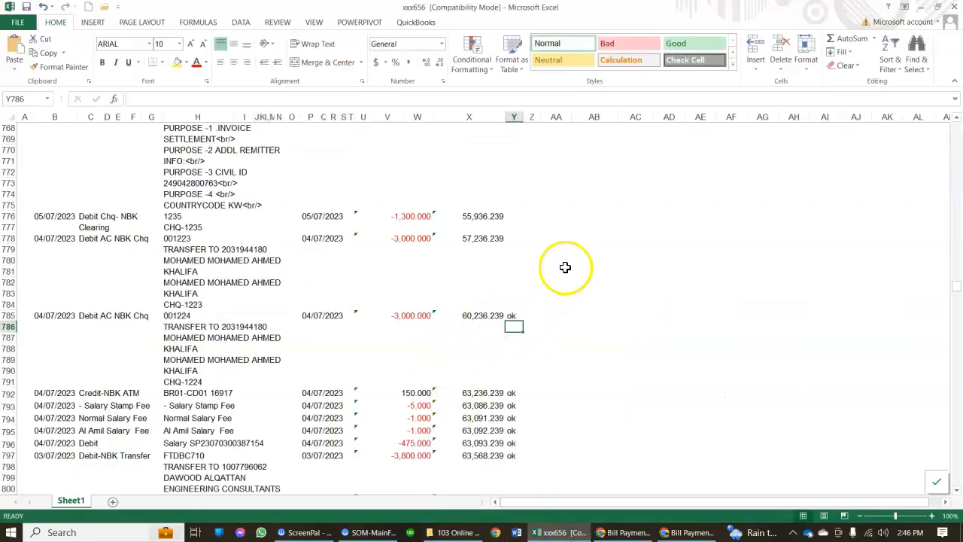
# - Select cell Y778 for the second 3,000.000 debit, then switch to the other QuickBooks window and open bill payment 2203ESKH.Y-0039 to view its bills
pyautogui.click(513, 240)
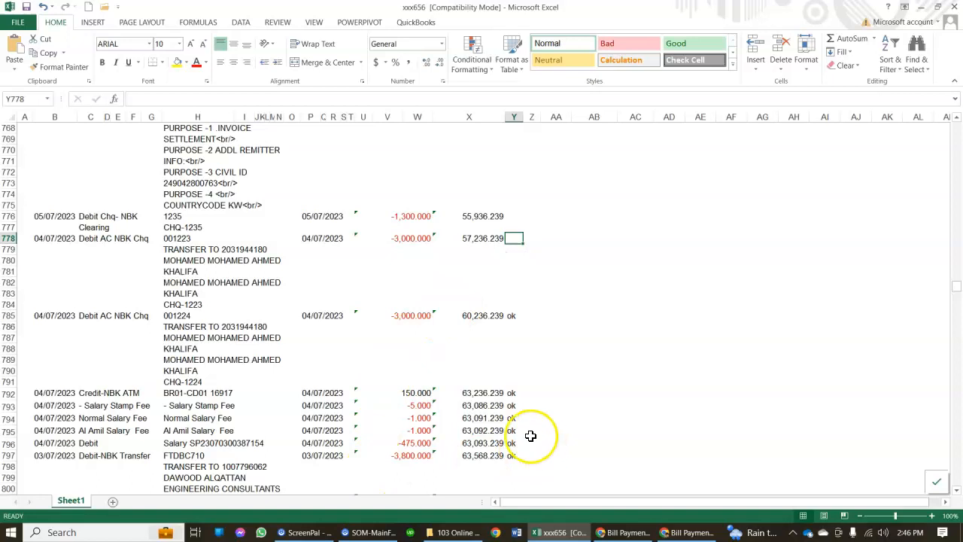
pyautogui.click(621, 531)
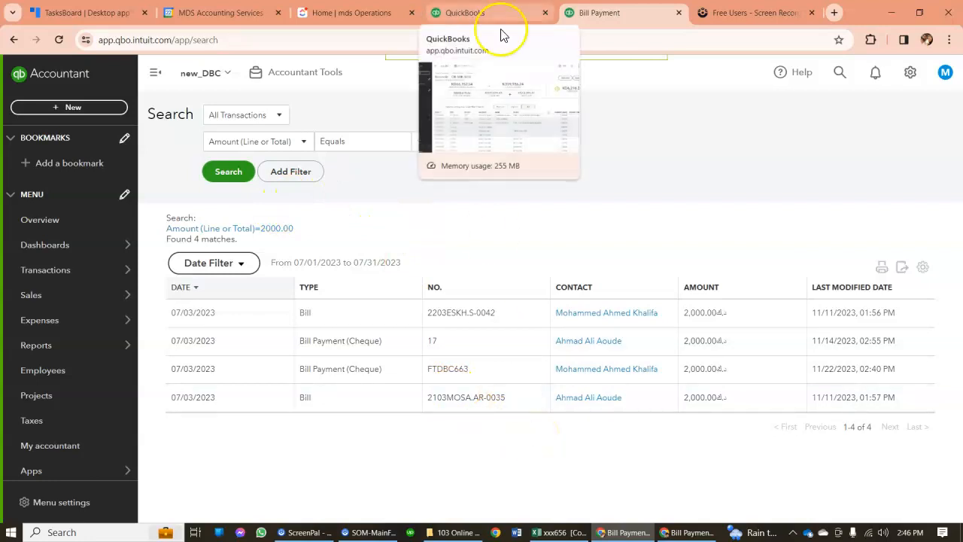
pyautogui.click(686, 531)
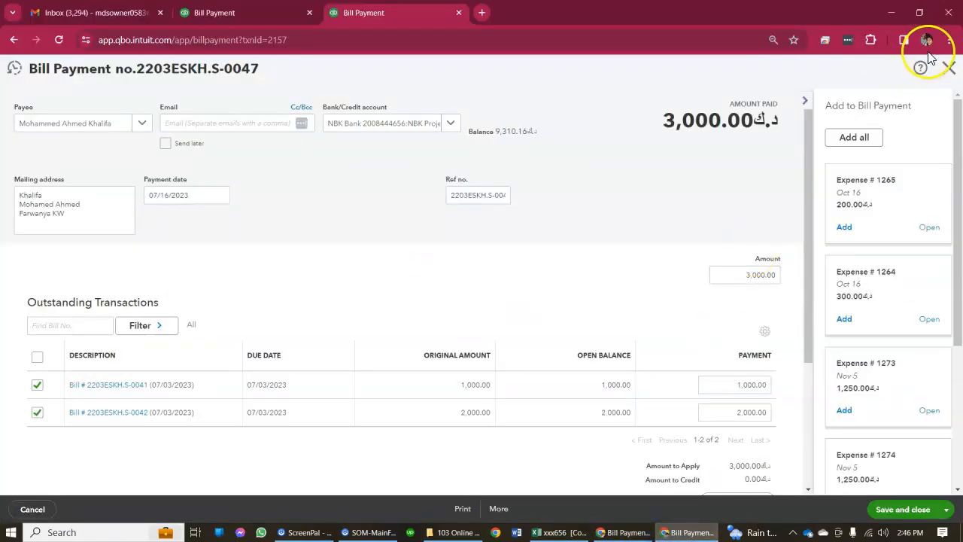
pyautogui.click(949, 69)
pyautogui.click(204, 292)
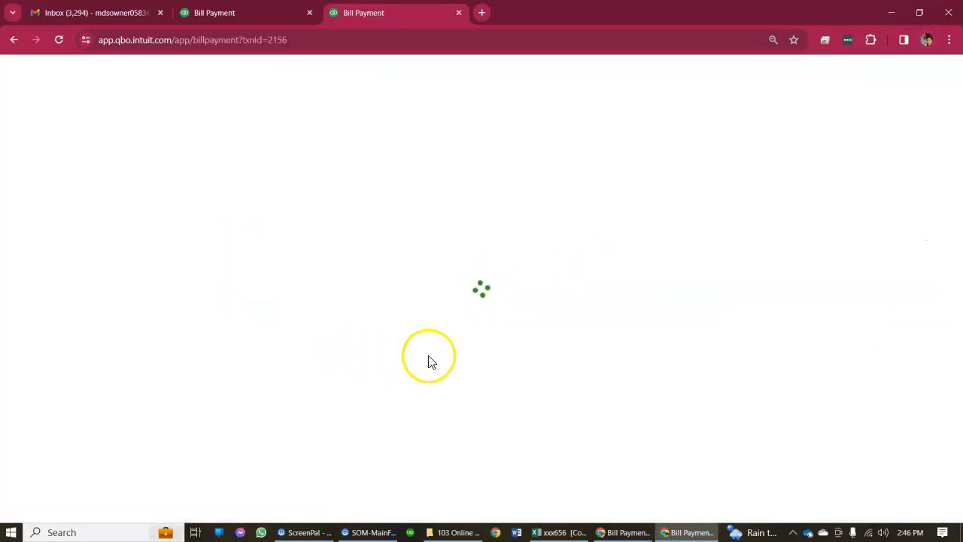
pyautogui.scroll(-1, 590, 353)
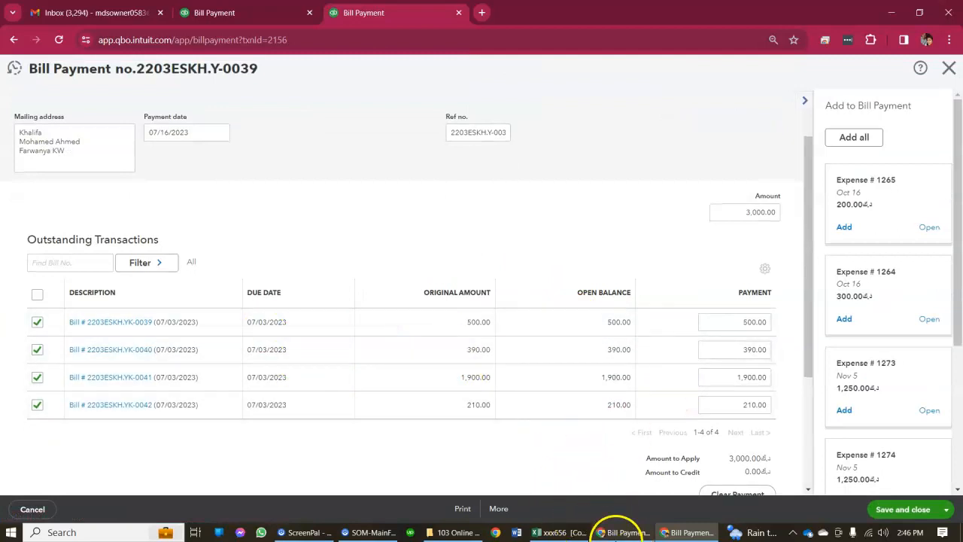
# - Switch to the new_DBC transaction search and find July 2023 transactions with an amount equal to 500
pyautogui.click(616, 532)
pyautogui.doubleClick(464, 141)
pyautogui.write('500')
pyautogui.press('Return')
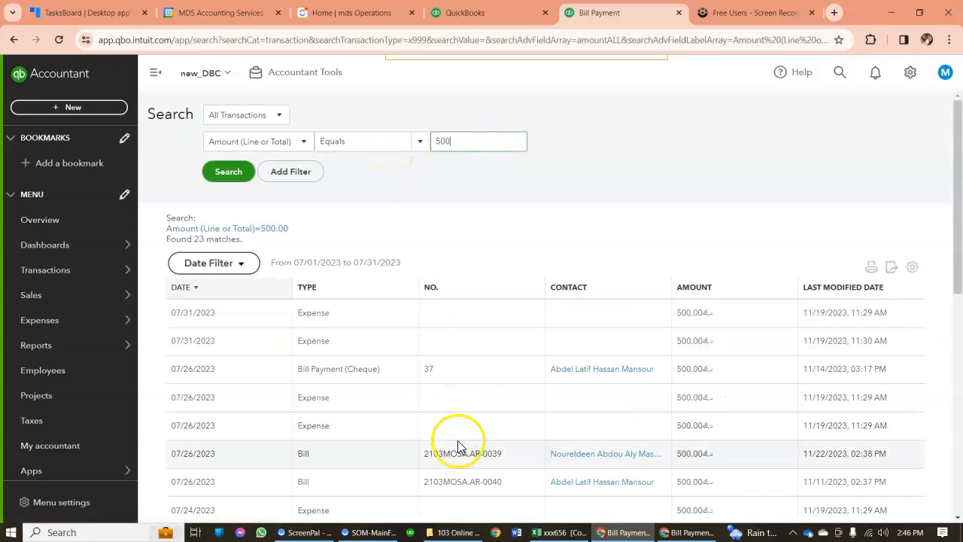
pyautogui.scroll(-6, 359, 456)
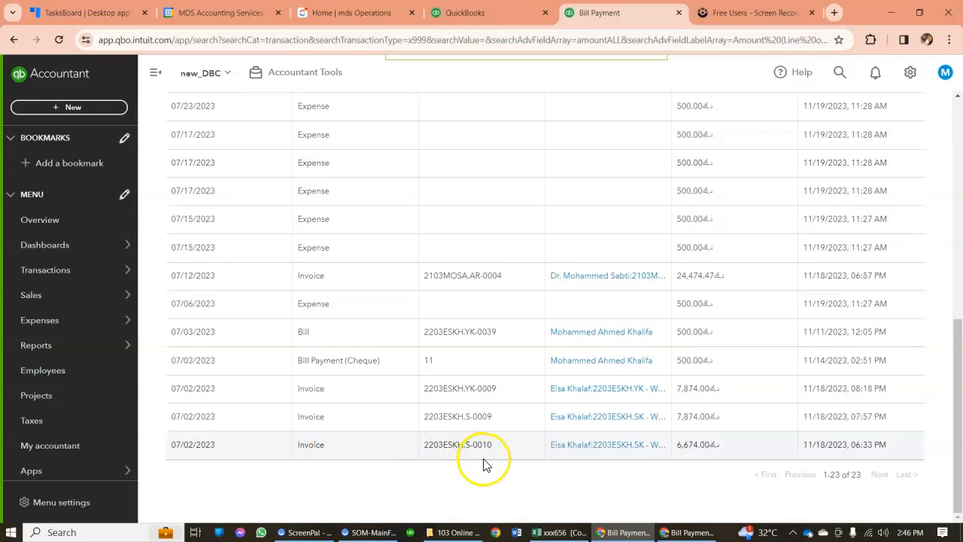
# - Compare the results with the bills on the reference payment, and open and review bill 2203ESKH.YK-0039
pyautogui.click(683, 534)
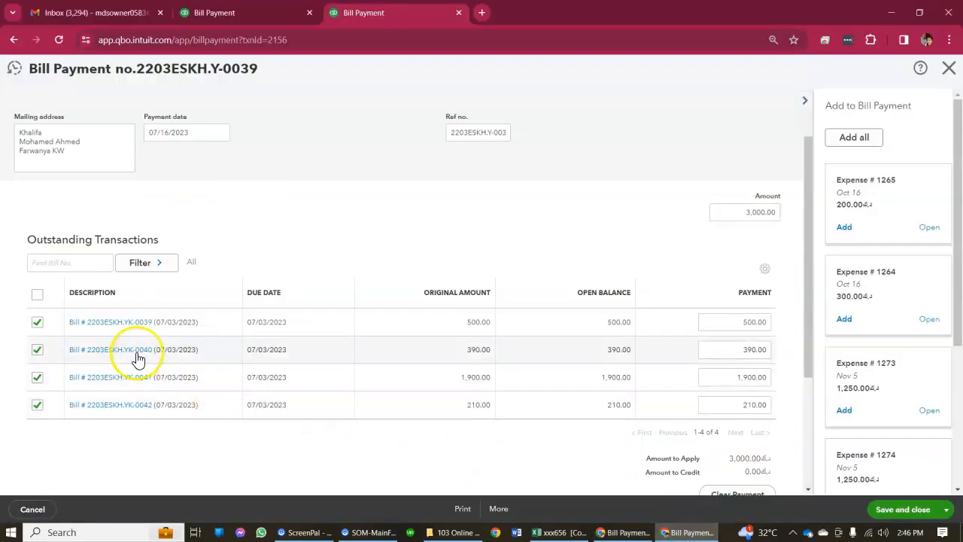
pyautogui.click(623, 532)
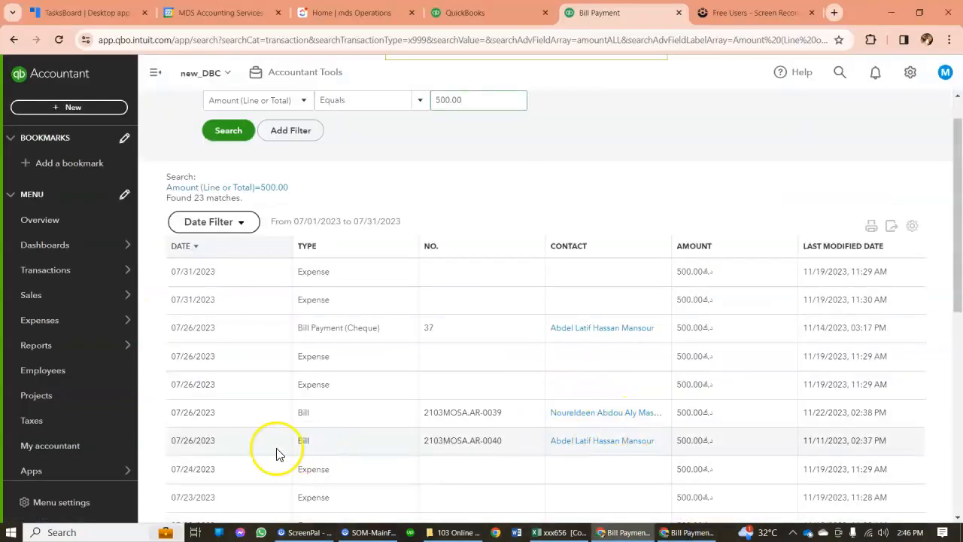
pyautogui.scroll(-5, 408, 469)
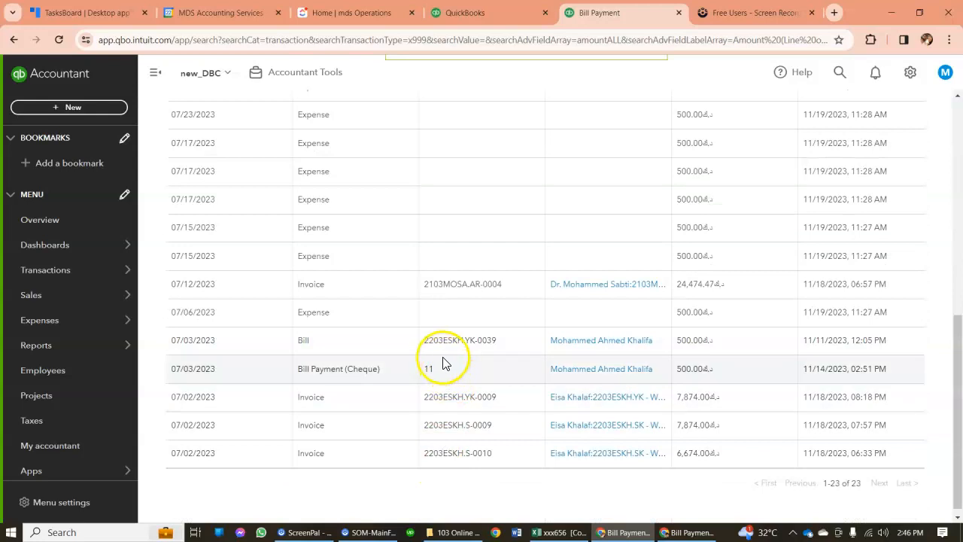
pyautogui.click(456, 350)
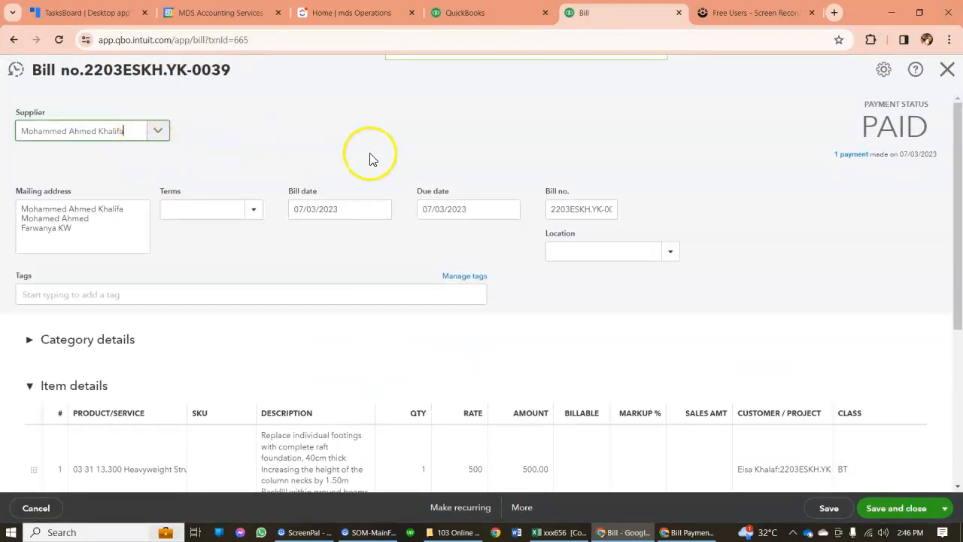
pyautogui.click(370, 154)
pyautogui.scroll(-3, 554, 413)
pyautogui.scroll(3, 802, 300)
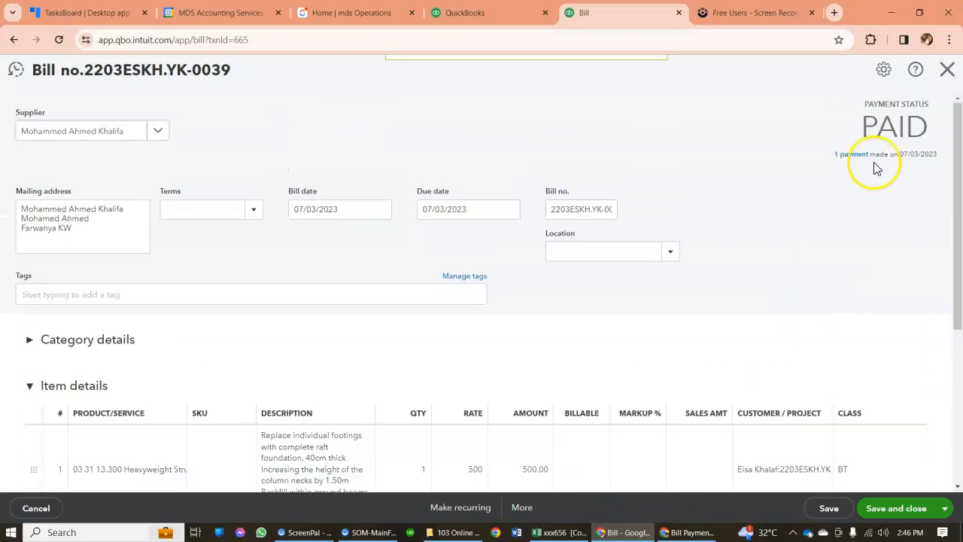
# - Open the bill's linked 500.00 payment and delete bill payment no. 11, confirming the deletion
pyautogui.click(853, 154)
pyautogui.click(627, 161)
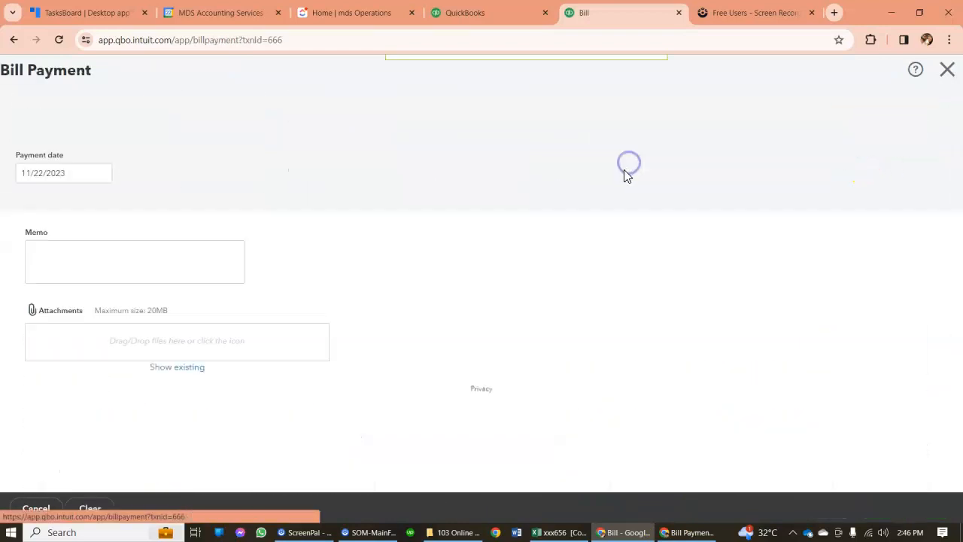
pyautogui.scroll(-2, 548, 318)
pyautogui.scroll(2, 526, 270)
pyautogui.click(500, 507)
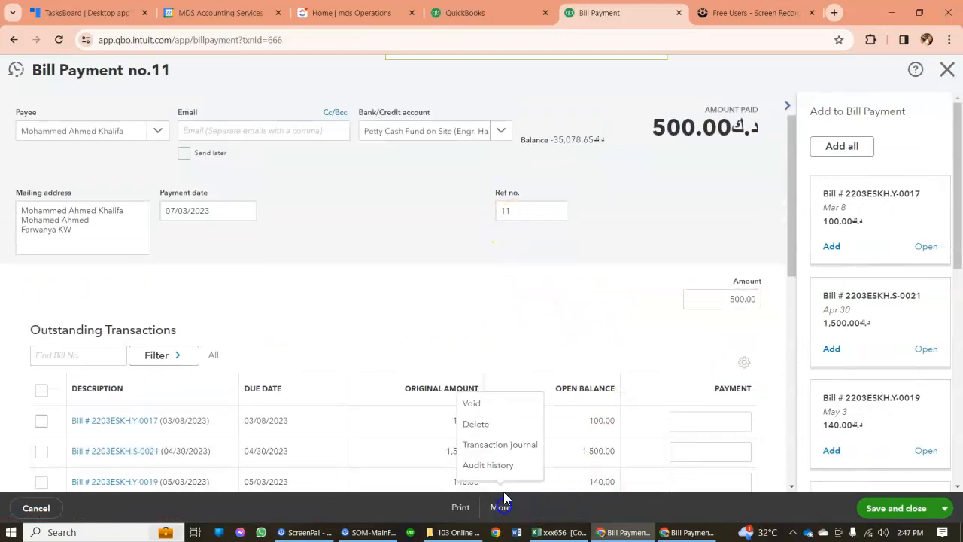
pyautogui.click(476, 423)
pyautogui.click(602, 323)
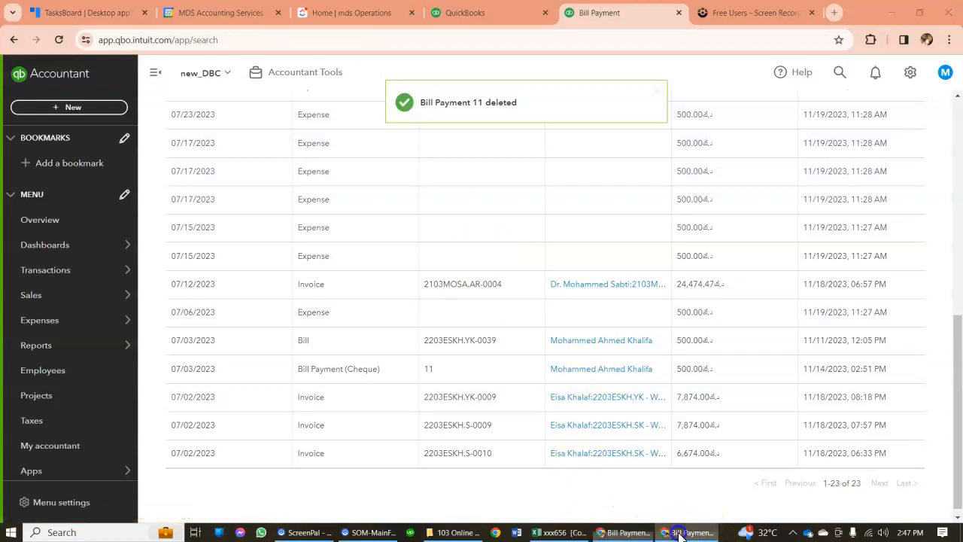
# - Check the reference payment, search for an amount of 390, and check the payment status of bill 2203ESKH.YK-0040
pyautogui.click(678, 534)
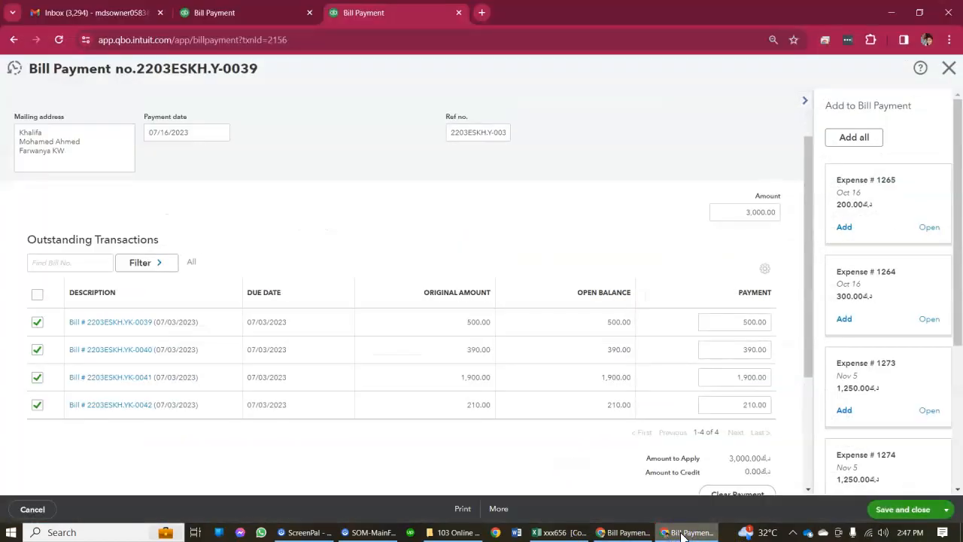
pyautogui.click(680, 534)
pyautogui.scroll(10, 507, 197)
pyautogui.doubleClick(481, 152)
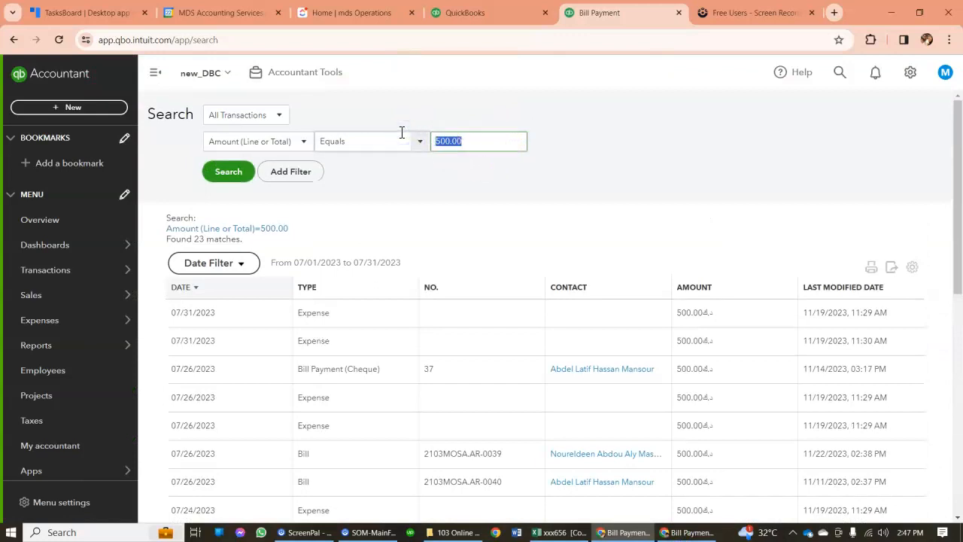
pyautogui.write('390')
pyautogui.press('Return')
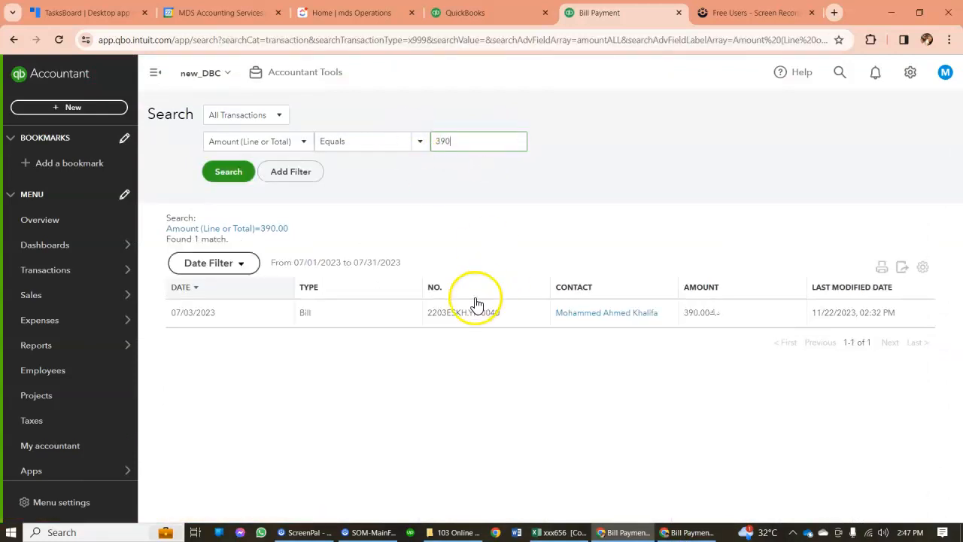
pyautogui.click(398, 314)
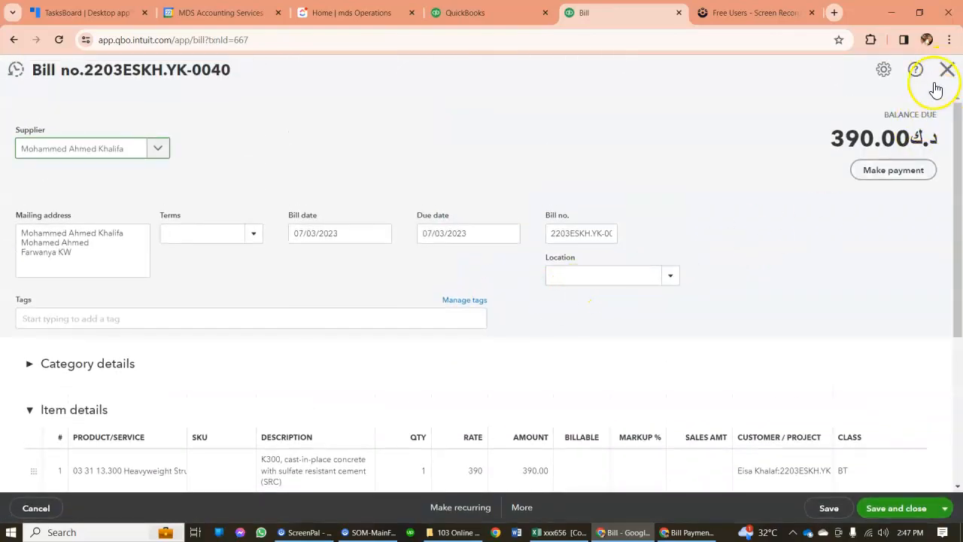
pyautogui.click(946, 69)
# - Recheck the reference payment, search for an amount of 1900, and check the payment status of bill 2203ESKH.YK-0041
pyautogui.click(688, 532)
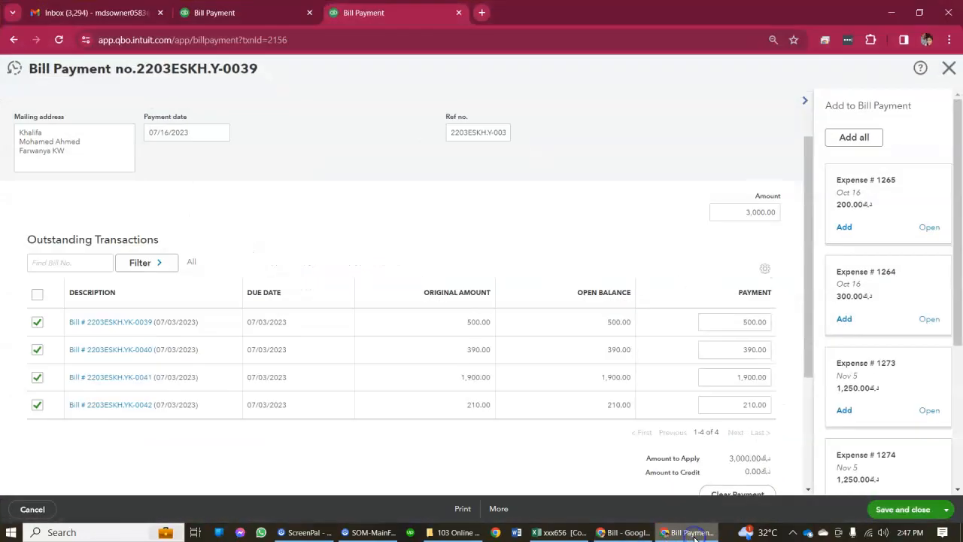
pyautogui.click(693, 538)
pyautogui.moveTo(464, 140); pyautogui.dragTo(419, 140)
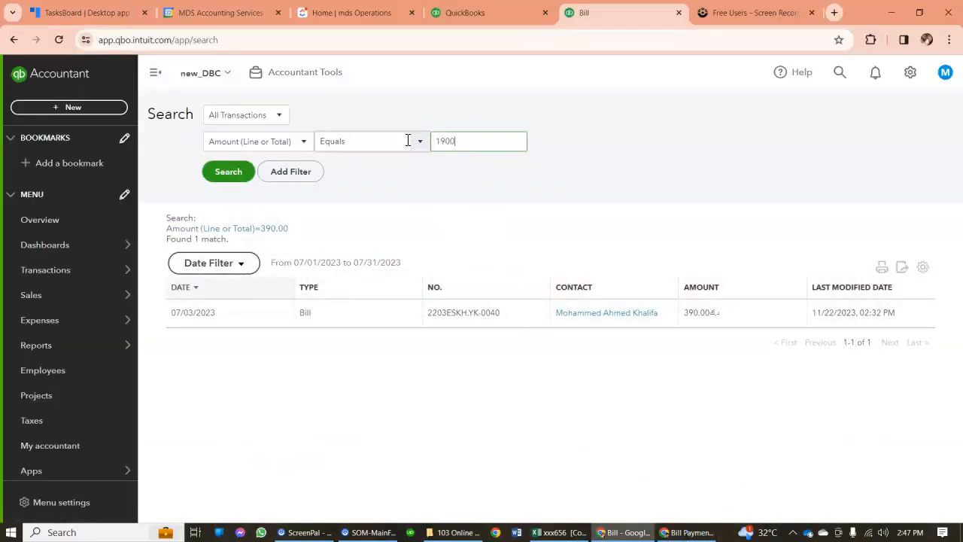
pyautogui.write('1900')
pyautogui.press('Return')
pyautogui.click(386, 320)
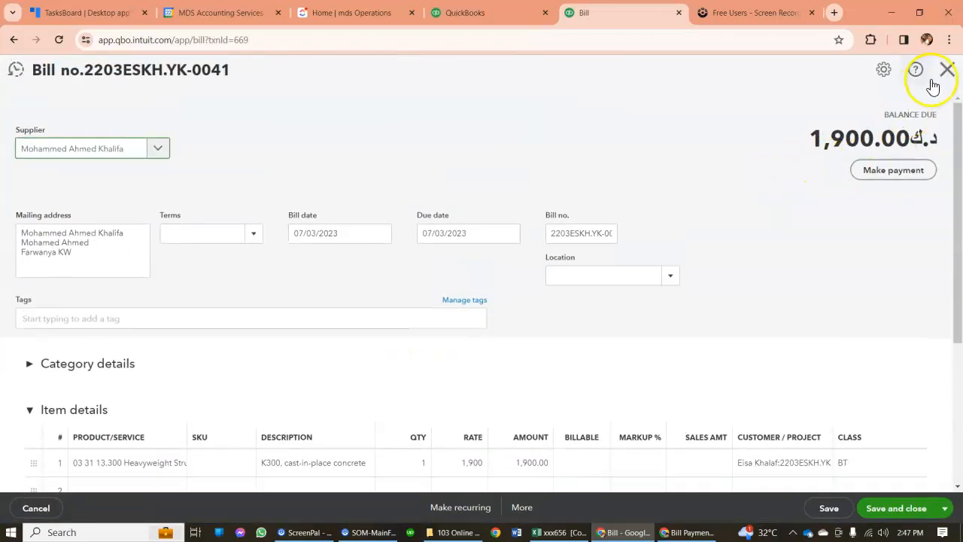
pyautogui.click(945, 70)
# - Search for transactions with an amount of 210 and open bill payment no. 14 dated 07/03/2023
pyautogui.moveTo(469, 141); pyautogui.dragTo(411, 139)
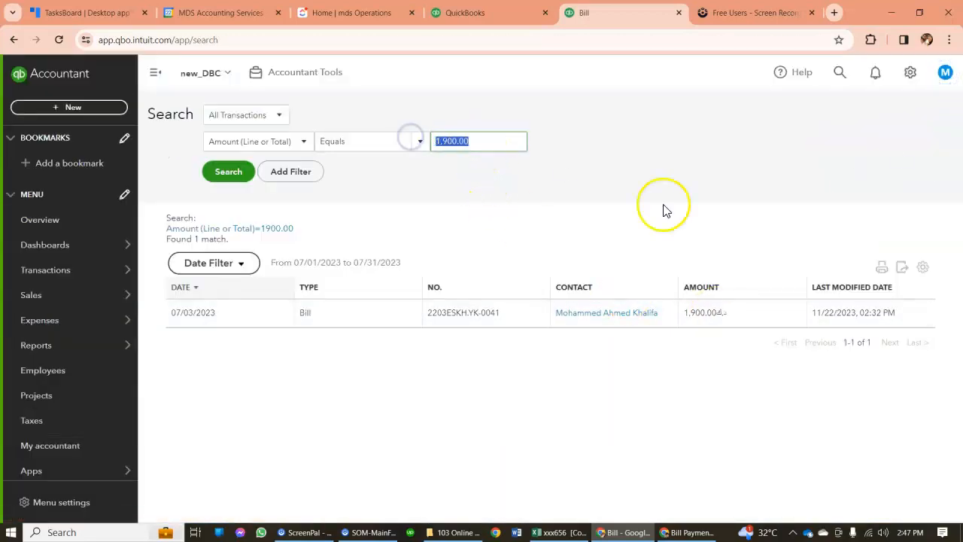
pyautogui.write('210')
pyautogui.press('Return')
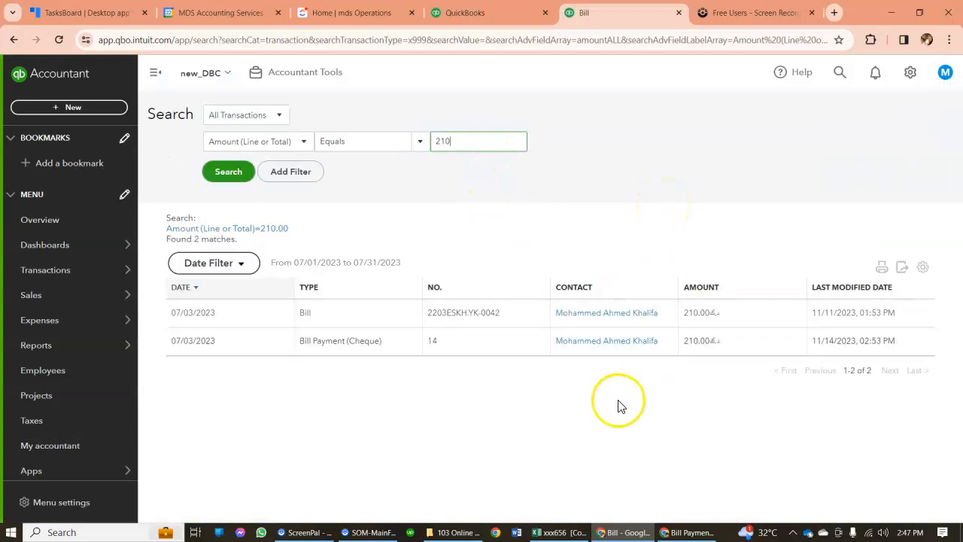
pyautogui.click(357, 356)
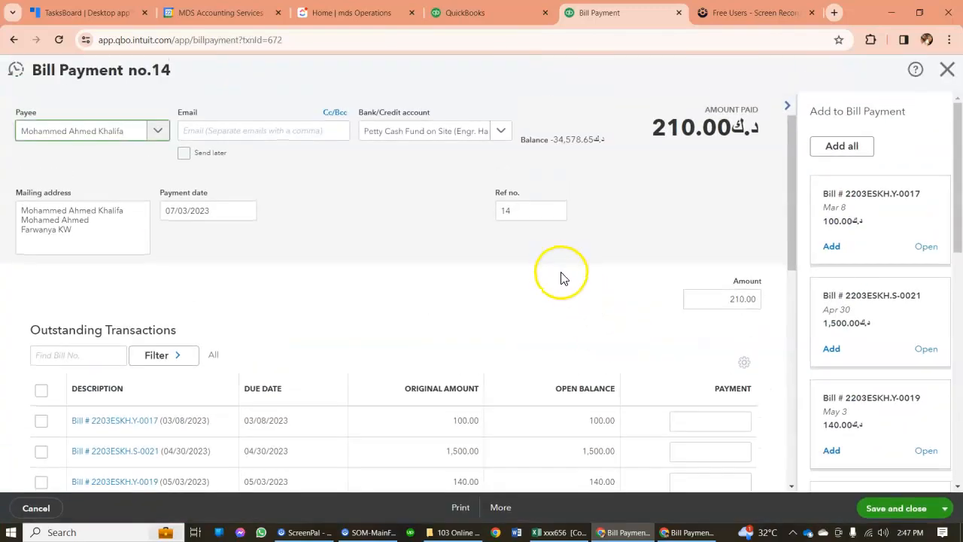
# - Set the amount of bill payment no. 14 to 3,000
pyautogui.scroll(-1, 683, 350)
pyautogui.click(720, 240)
pyautogui.write('300')
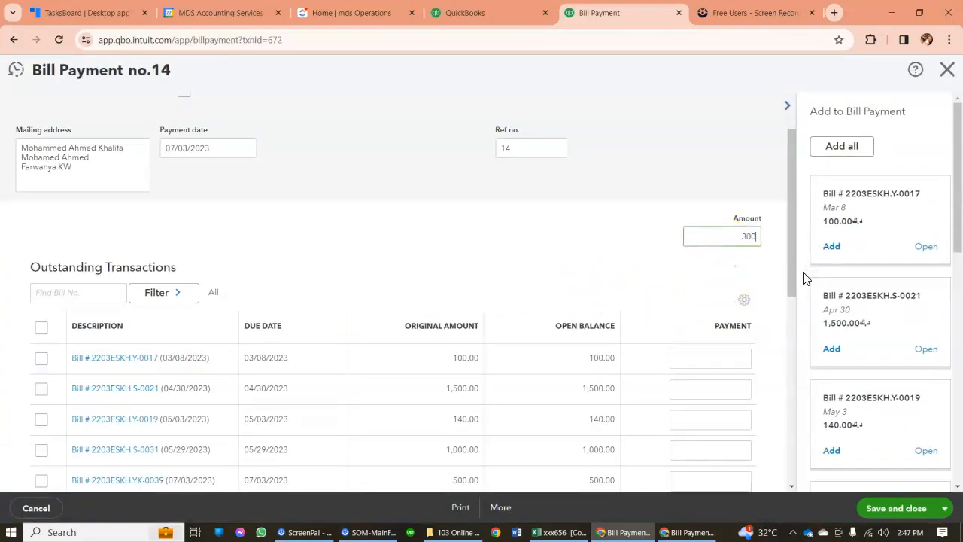
pyautogui.write('0')
pyautogui.press('Tab')
pyautogui.scroll(3, 672, 249)
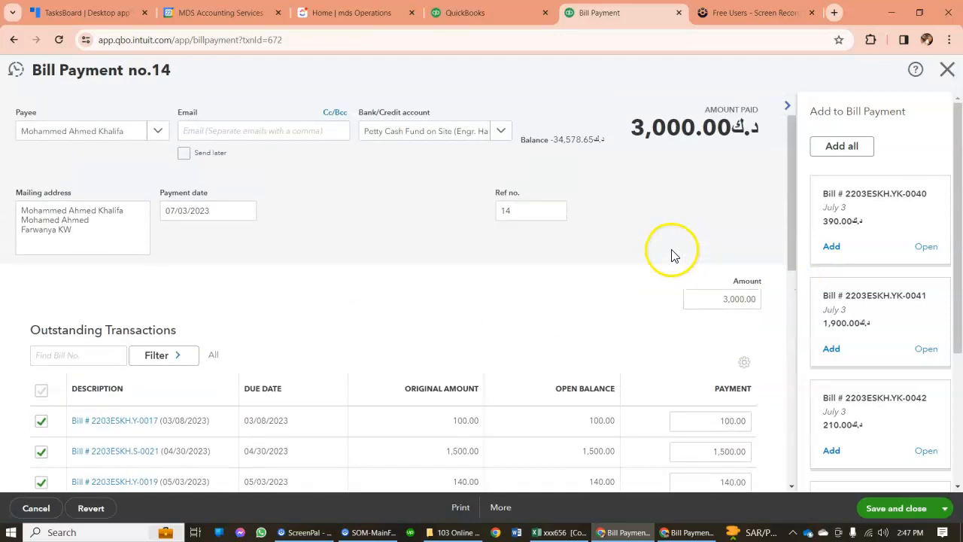
# - Compare the applied bills with the reference payment and deselect bills 2203ESKH.S-0031, 2203ESKH.Y-0019, 2203ESKH.S-0021 and 2203ESKH.Y-0017
pyautogui.scroll(-3, 555, 440)
pyautogui.scroll(-1, 203, 369)
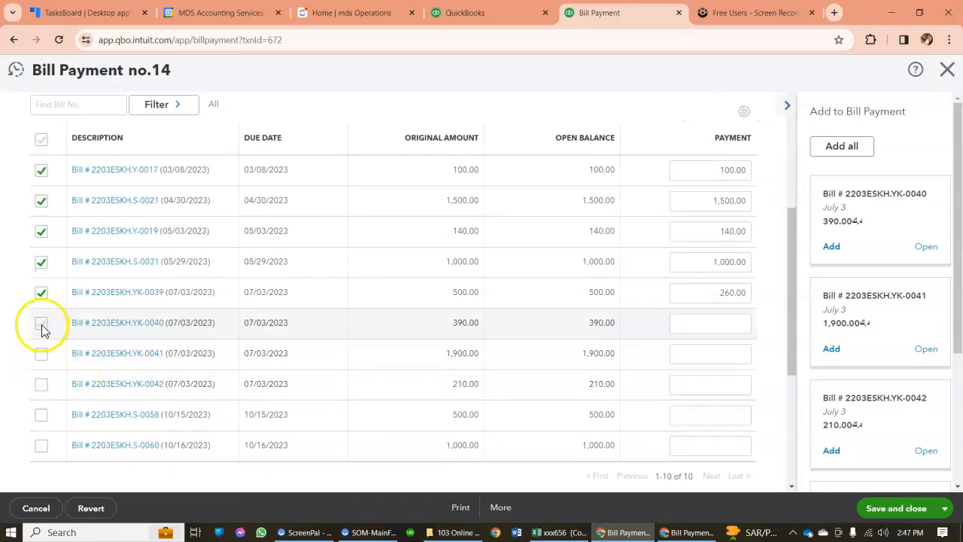
pyautogui.click(687, 531)
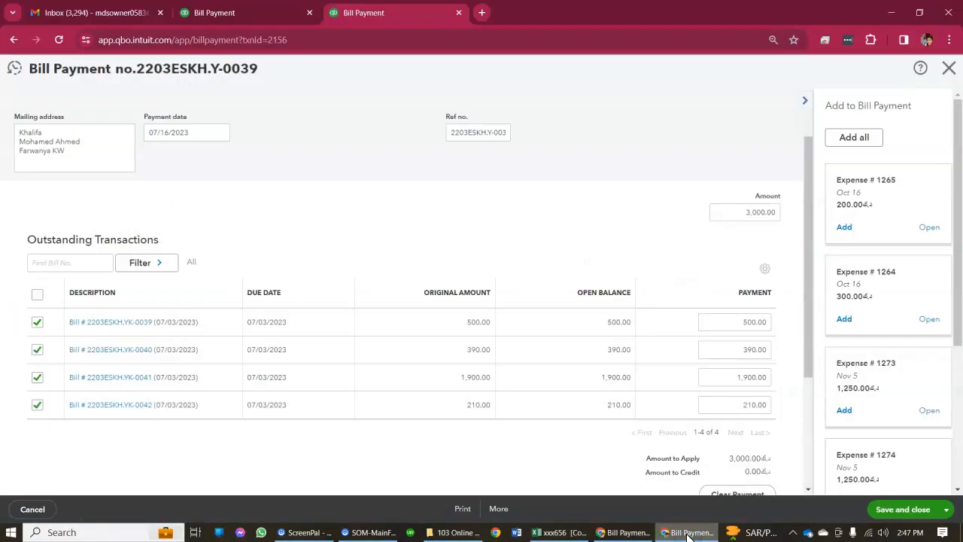
pyautogui.click(627, 531)
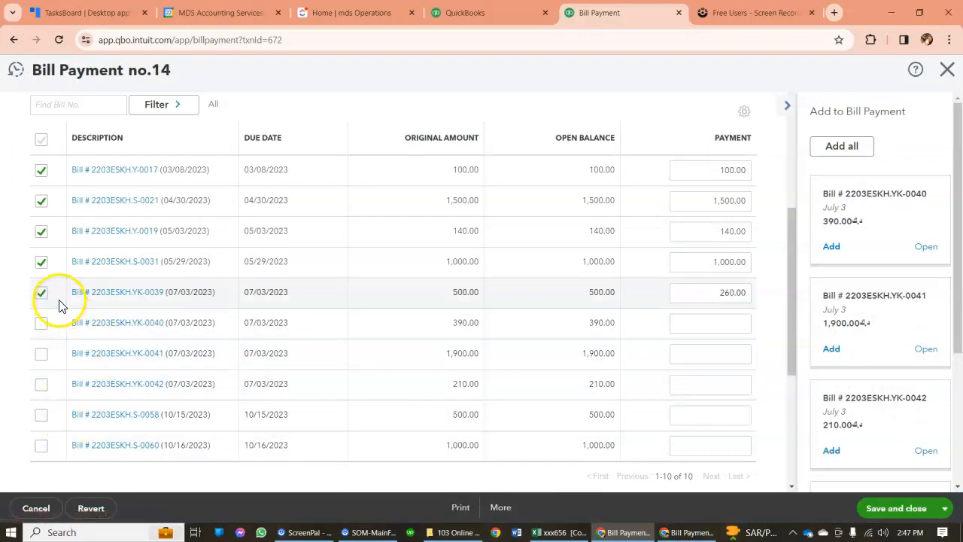
pyautogui.click(41, 261)
pyautogui.click(41, 231)
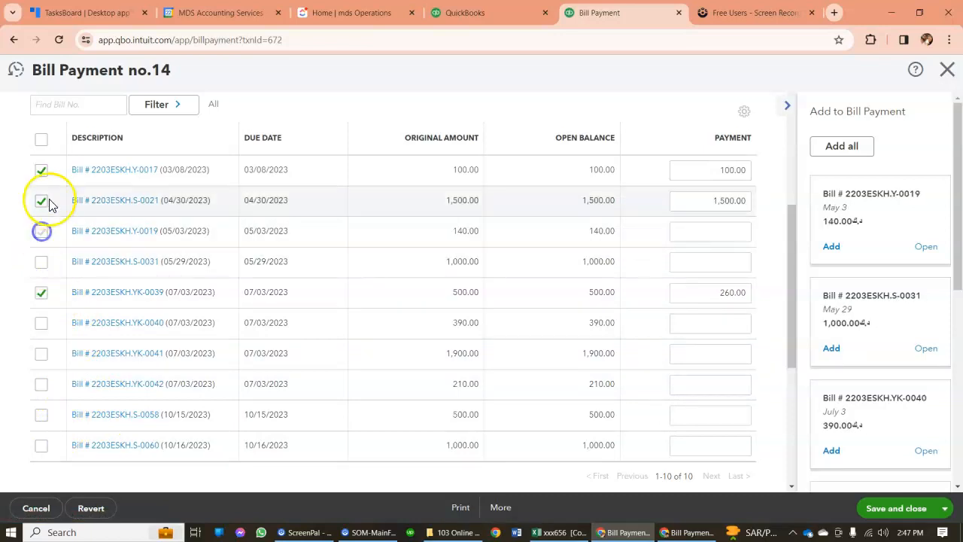
pyautogui.click(42, 200)
pyautogui.click(42, 170)
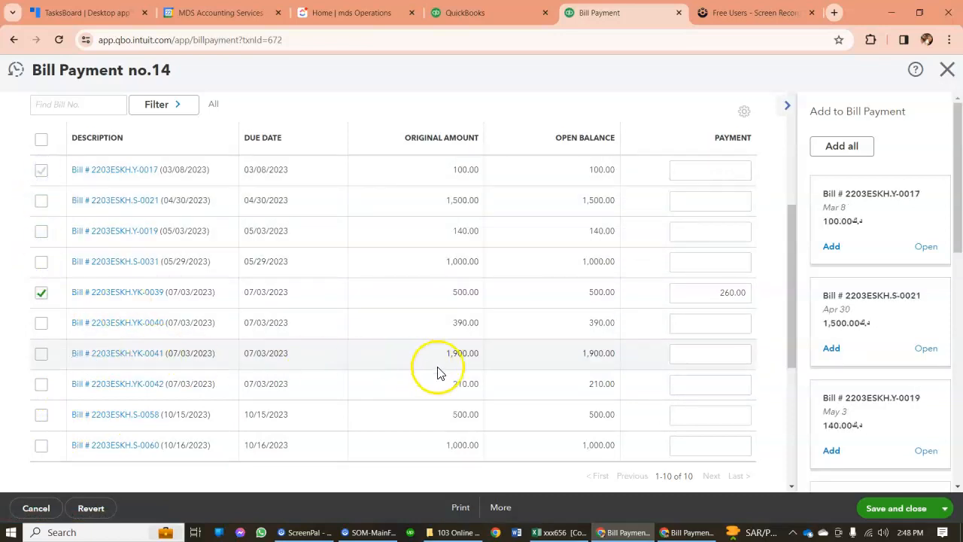
# - Apply the payment to bills 2203ESKH.YK-0040, YK-0041 and YK-0042, and review the applied and credited amounts
pyautogui.click(41, 322)
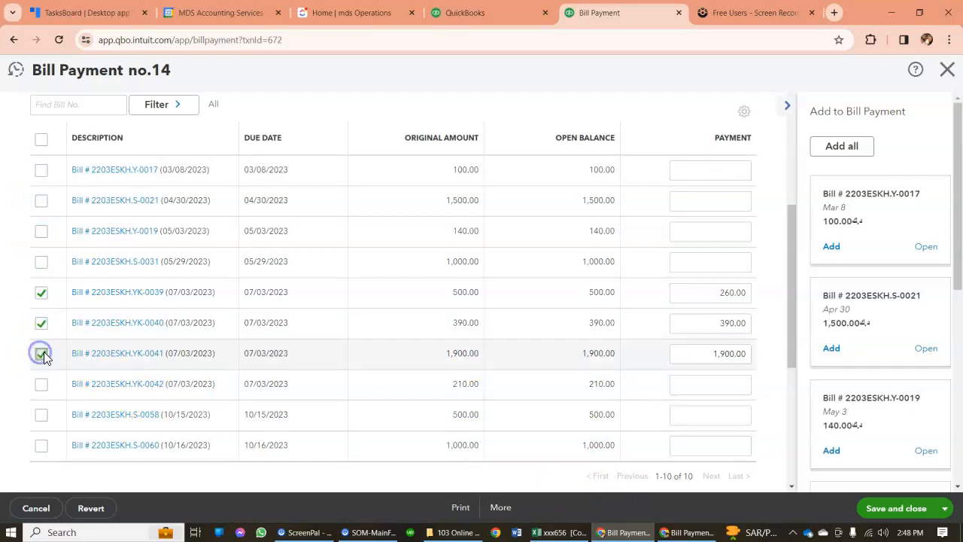
pyautogui.scroll(5, 526, 401)
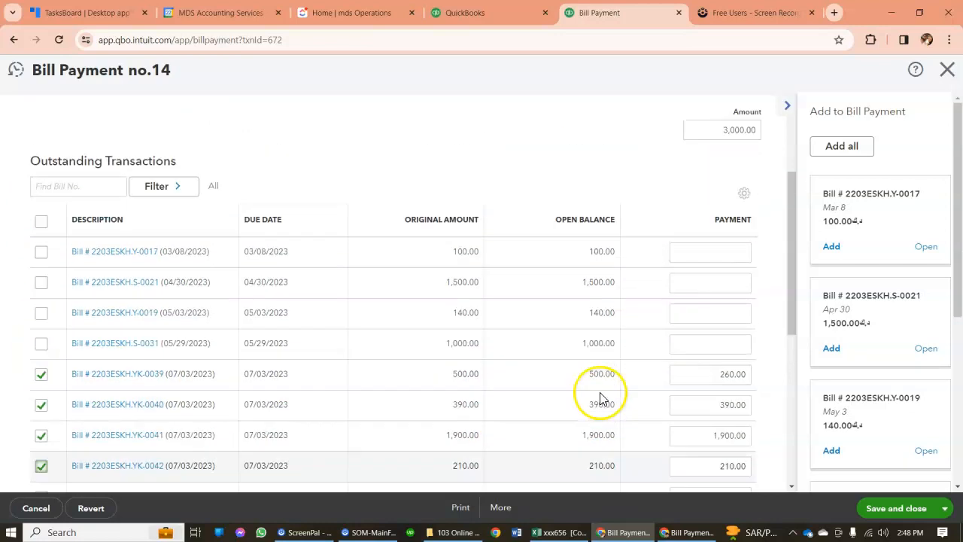
pyautogui.scroll(-8, 662, 391)
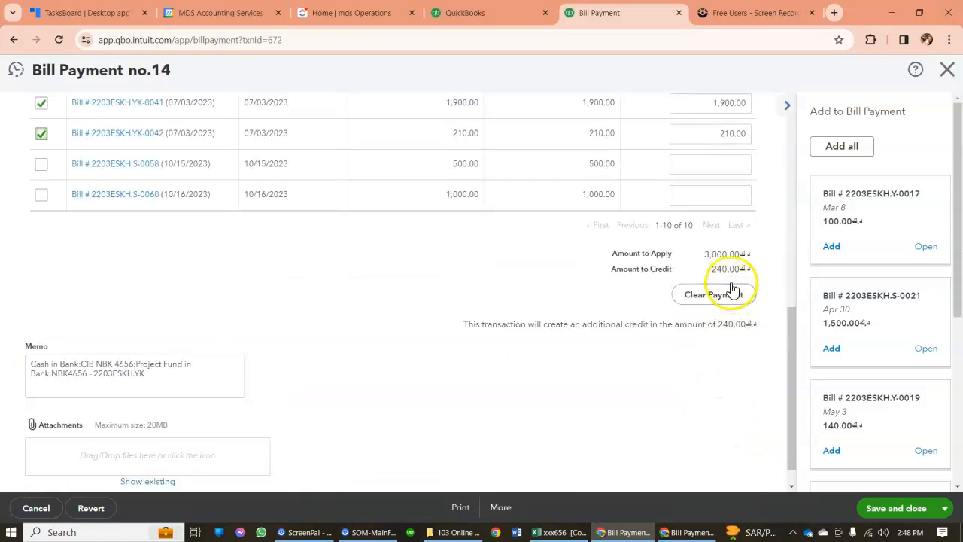
# - Compare the applied bills with the reference payment and raise the payment on bill 2203ESKH.YK-0039 to 500
pyautogui.scroll(3, 739, 325)
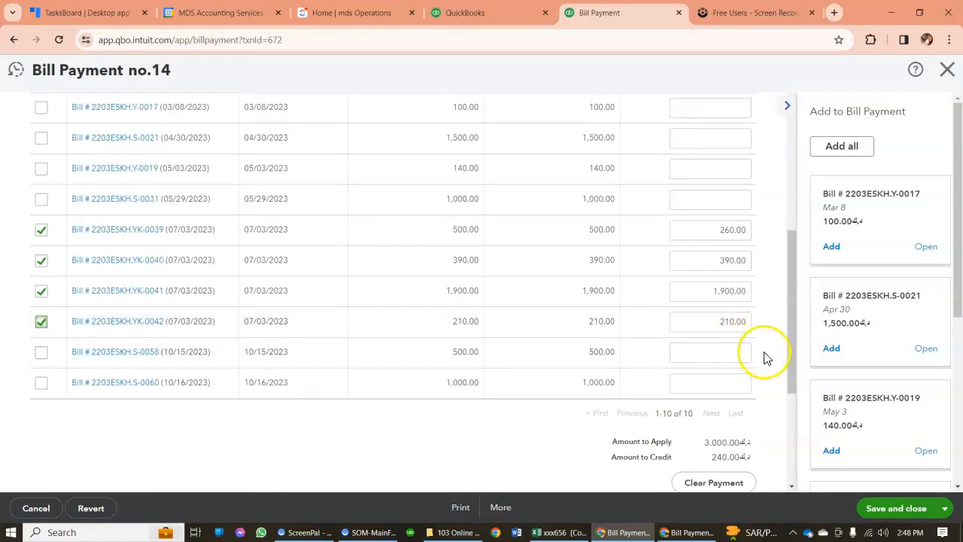
pyautogui.scroll(3, 760, 359)
pyautogui.scroll(-4, 760, 406)
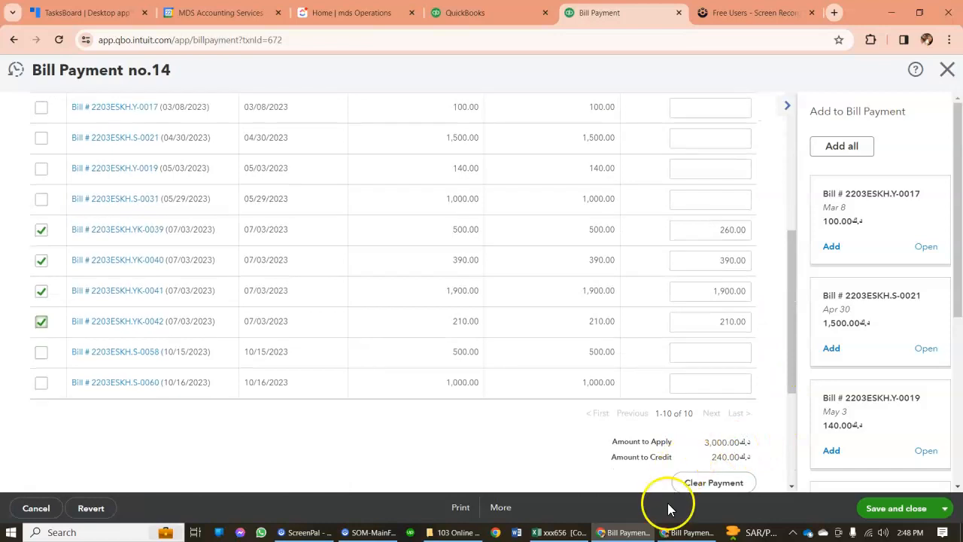
pyautogui.click(675, 532)
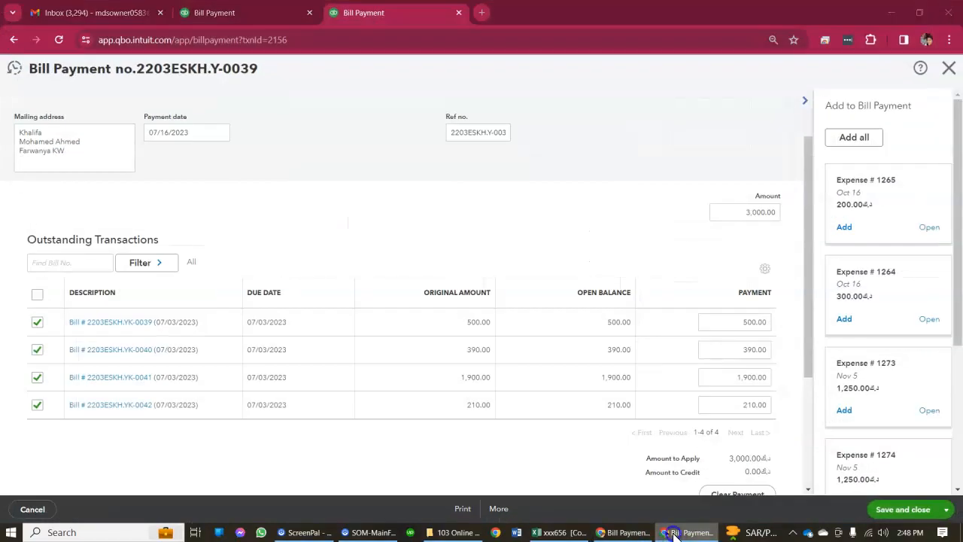
pyautogui.click(675, 532)
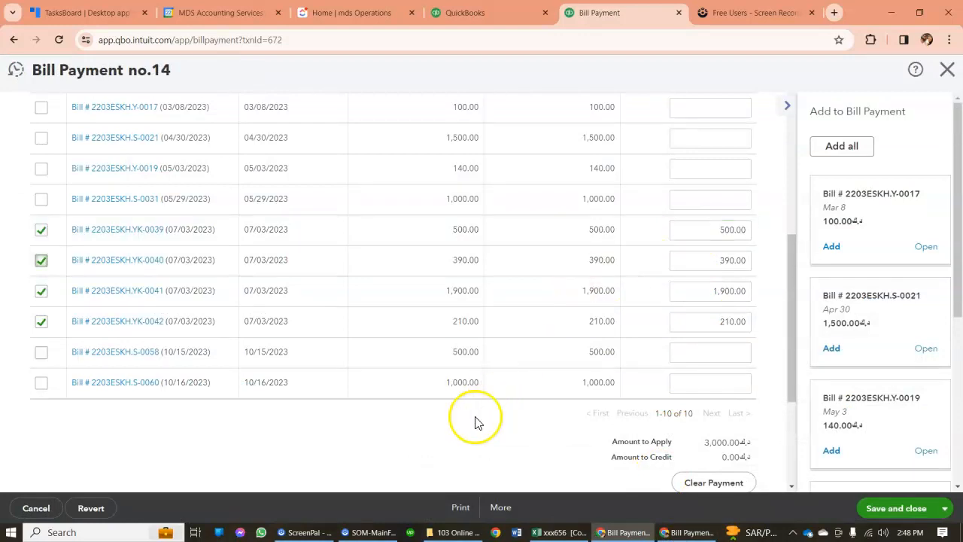
pyautogui.scroll(3, 477, 419)
pyautogui.scroll(-3, 758, 434)
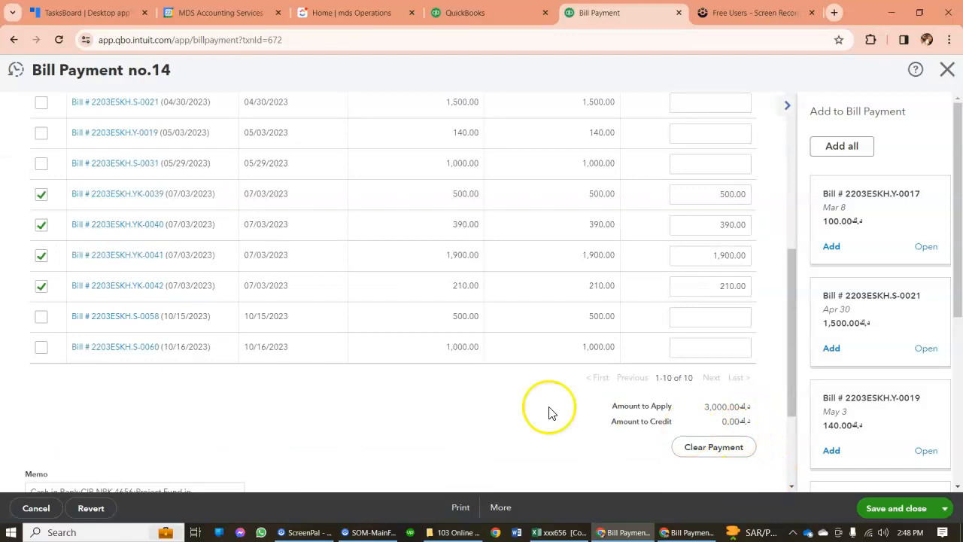
# - Check the reference payment, change the bill payment's bank account to NBK4656 - 2203ESKH.YK, and save and close it
pyautogui.scroll(5, 548, 408)
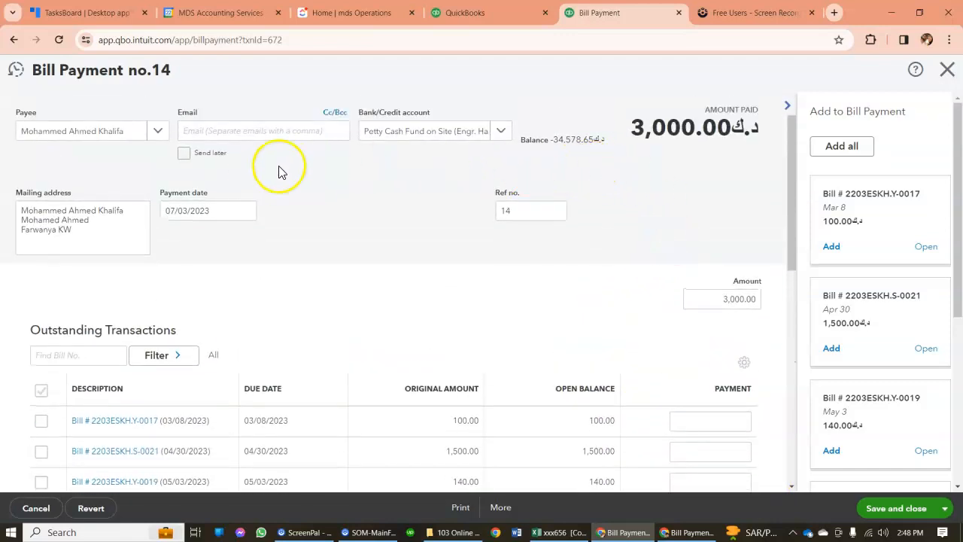
pyautogui.click(687, 533)
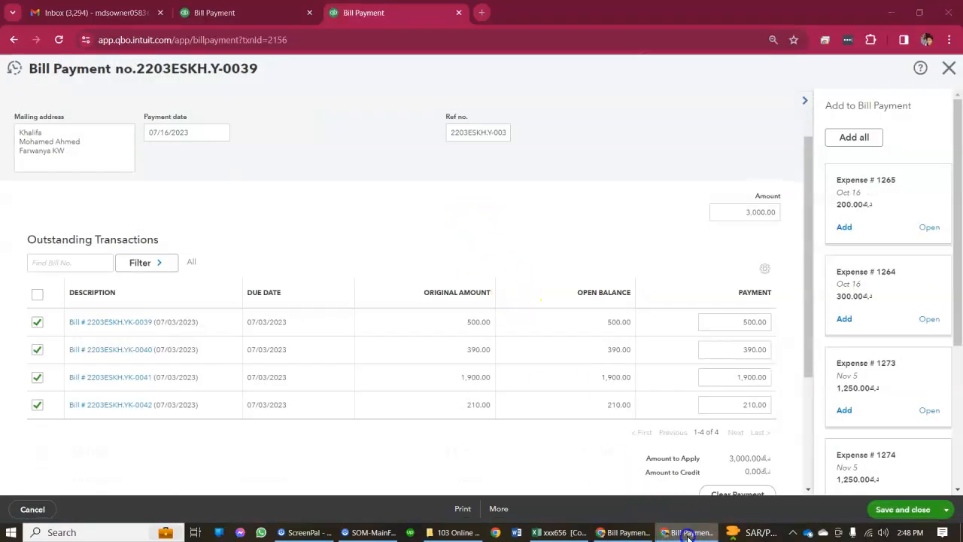
pyautogui.click(625, 533)
pyautogui.scroll(-5, 190, 390)
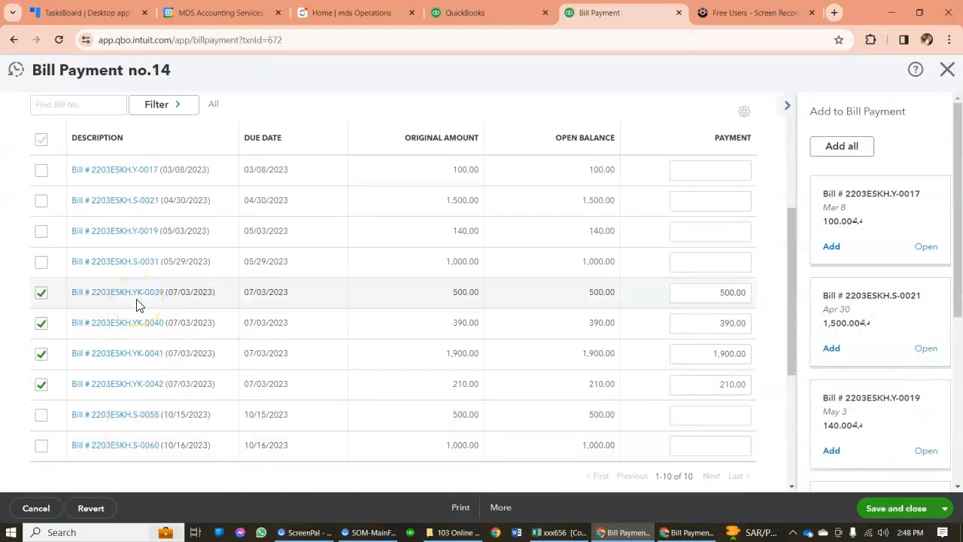
pyautogui.scroll(5, 226, 263)
pyautogui.click(504, 131)
pyautogui.click(504, 132)
pyautogui.write('220')
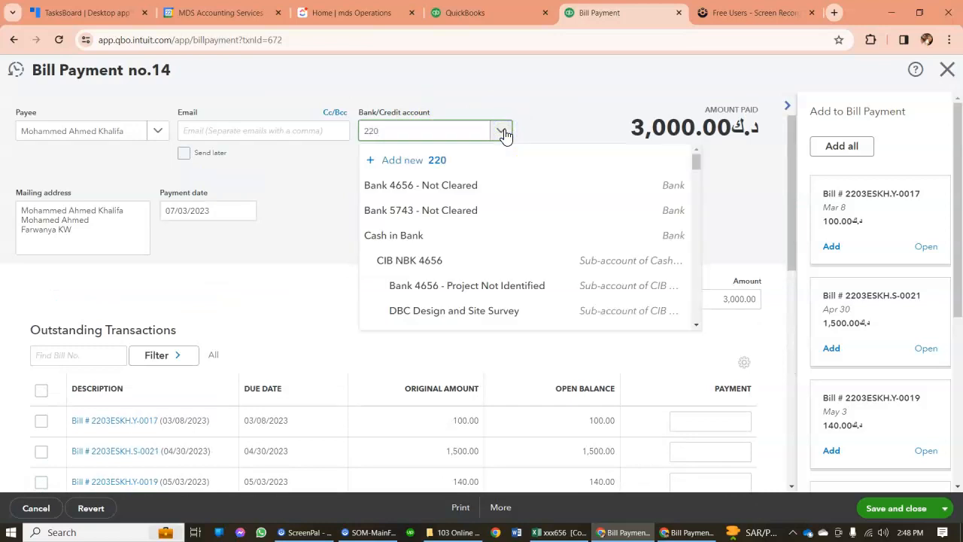
pyautogui.scroll(-3, 455, 256)
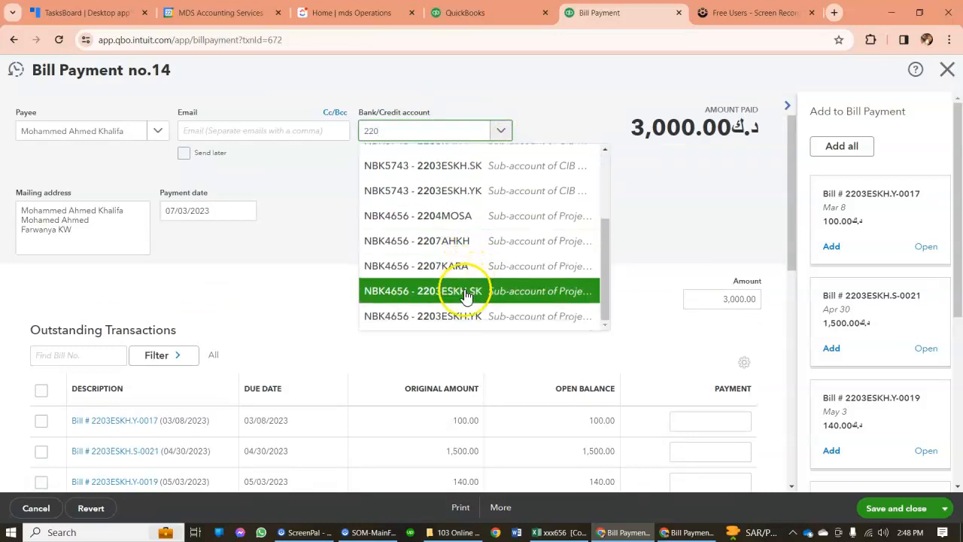
pyautogui.click(437, 322)
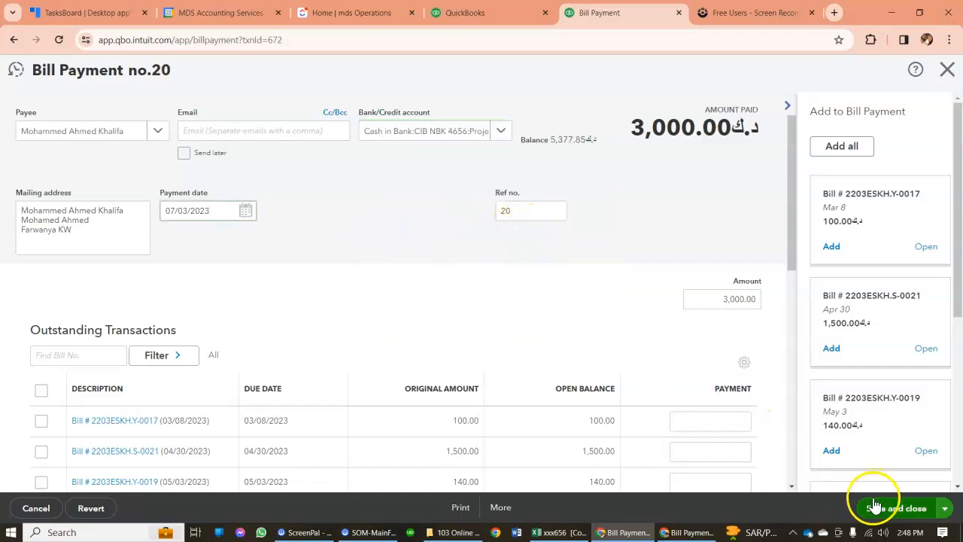
pyautogui.click(874, 506)
pyautogui.click(607, 325)
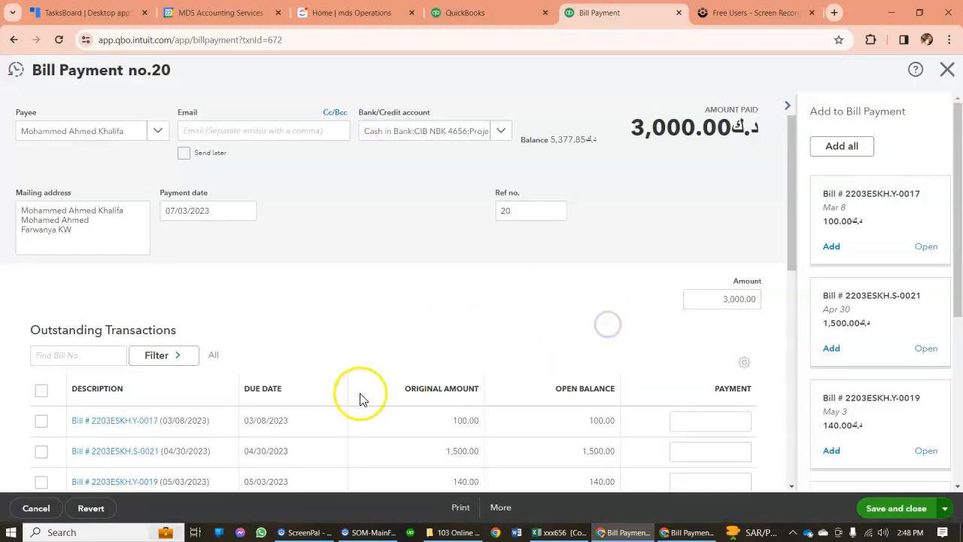
# - Reload the CIB NBK 4656 reconciliation and mark the 3,000 bill payment no. 20 dated 07/03/2023 as cleared
pyautogui.click(466, 15)
pyautogui.click(54, 39)
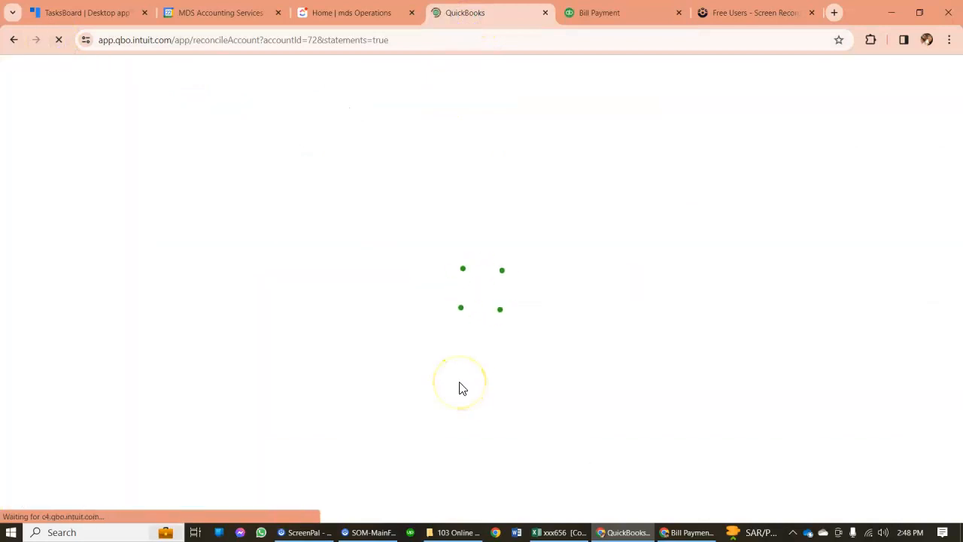
pyautogui.click(614, 380)
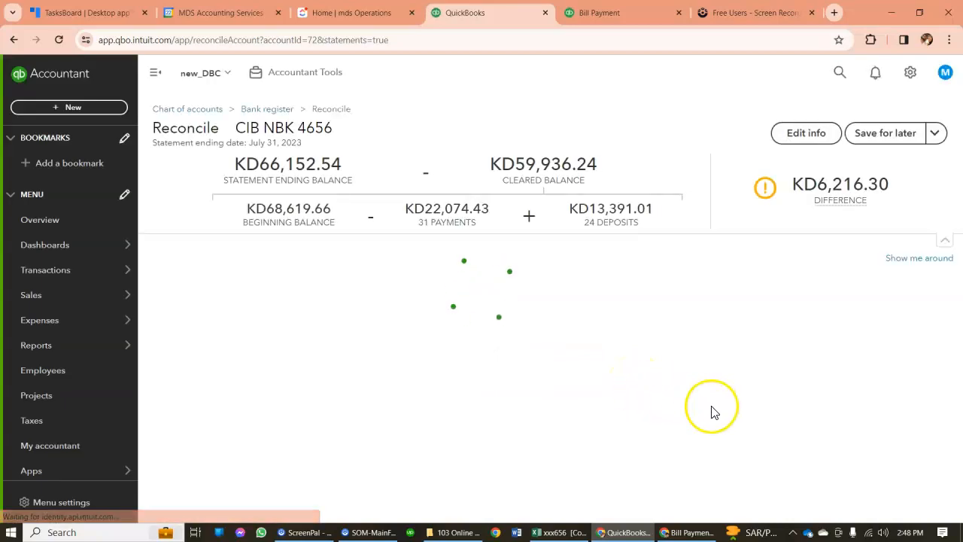
pyautogui.scroll(-1, 884, 451)
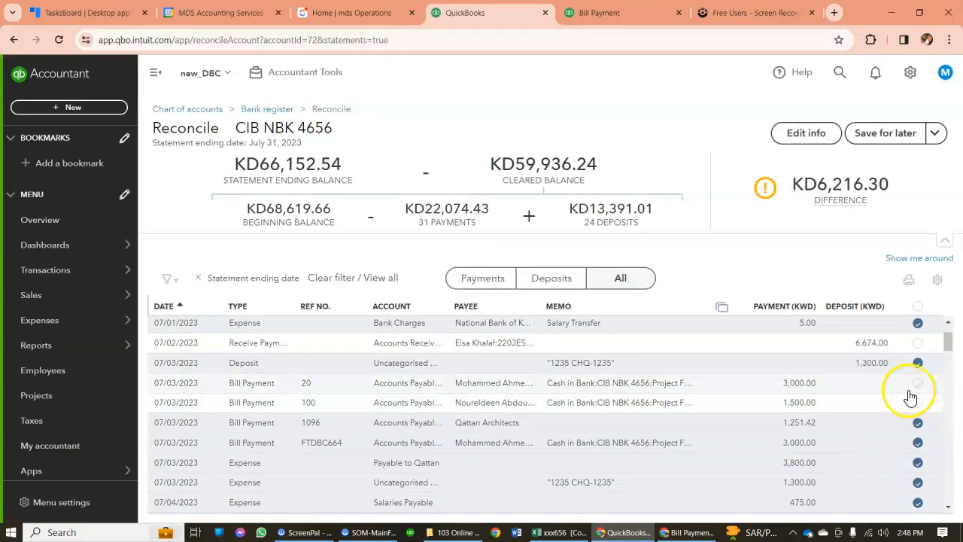
pyautogui.click(917, 386)
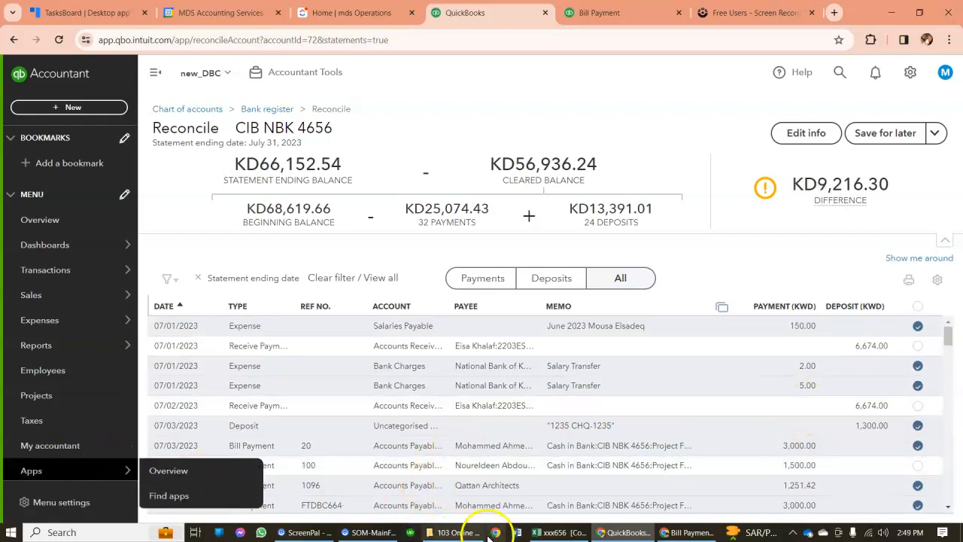
# - Switch to the Excel bank statement and mark the 3,000 debit for cheque 001223 as ok
pyautogui.click(557, 532)
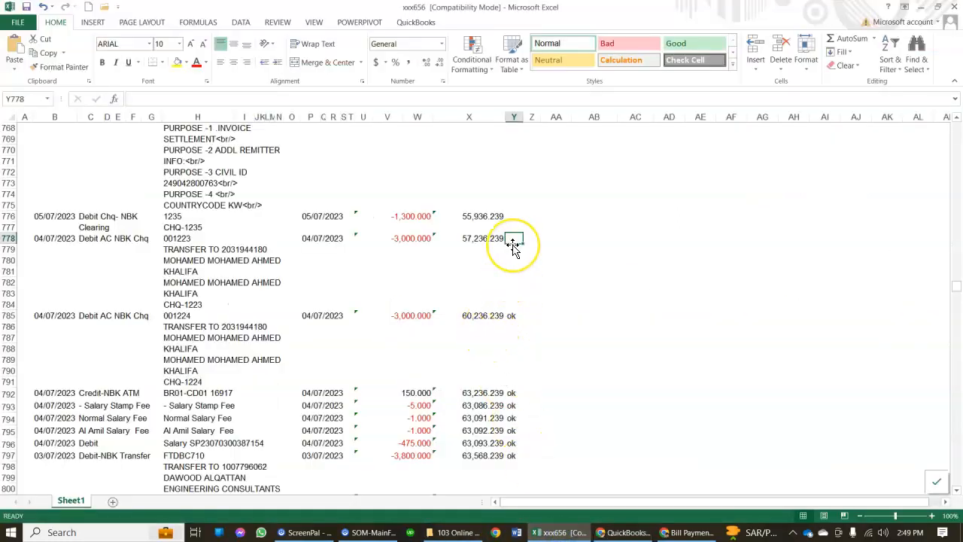
pyautogui.write('ok')
pyautogui.scroll(5, 512, 248)
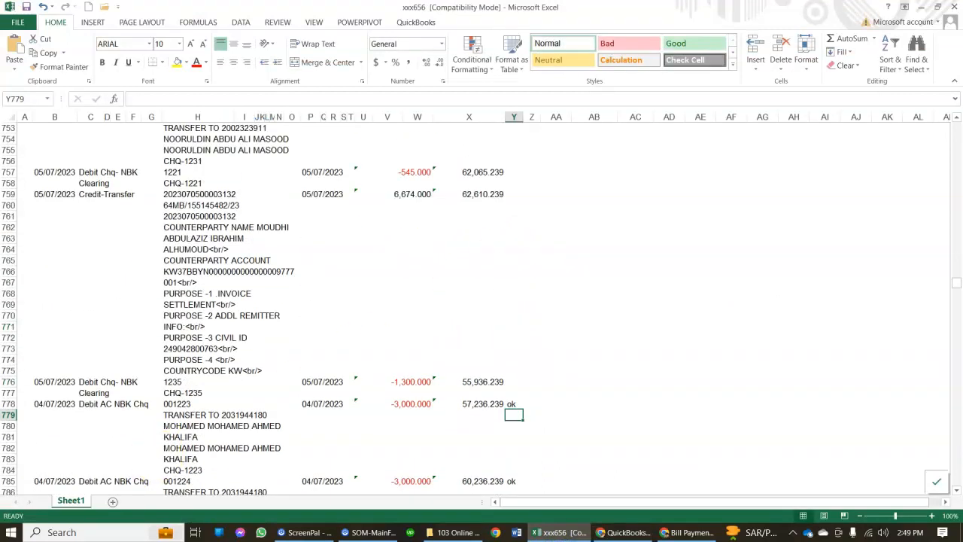
# - Look up transactions of 1,300 and check the reconciliation list for the statement's cheque 1235 debit
pyautogui.click(404, 382)
pyautogui.click(623, 532)
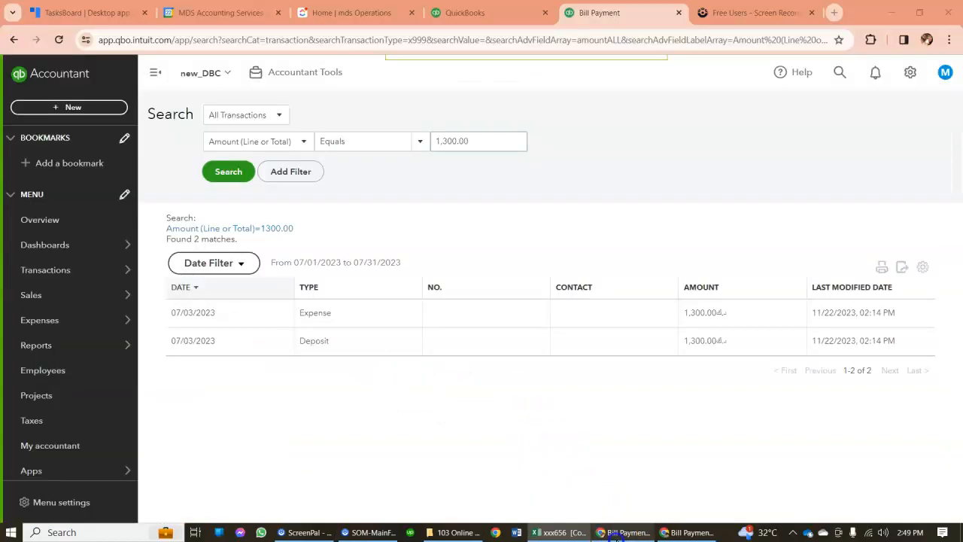
pyautogui.click(482, 13)
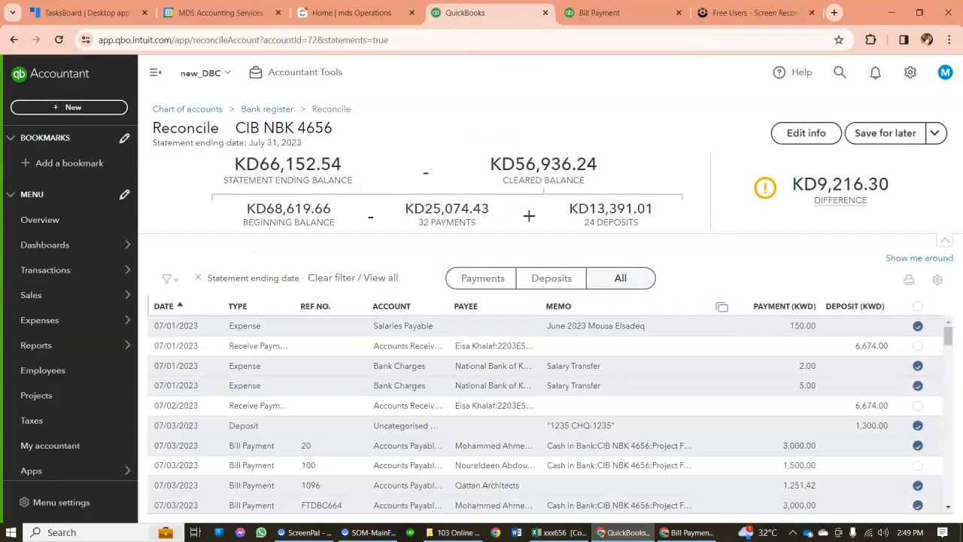
pyautogui.scroll(-2, 779, 367)
pyautogui.scroll(-3, 872, 404)
pyautogui.scroll(4, 895, 414)
pyautogui.scroll(-8, 911, 412)
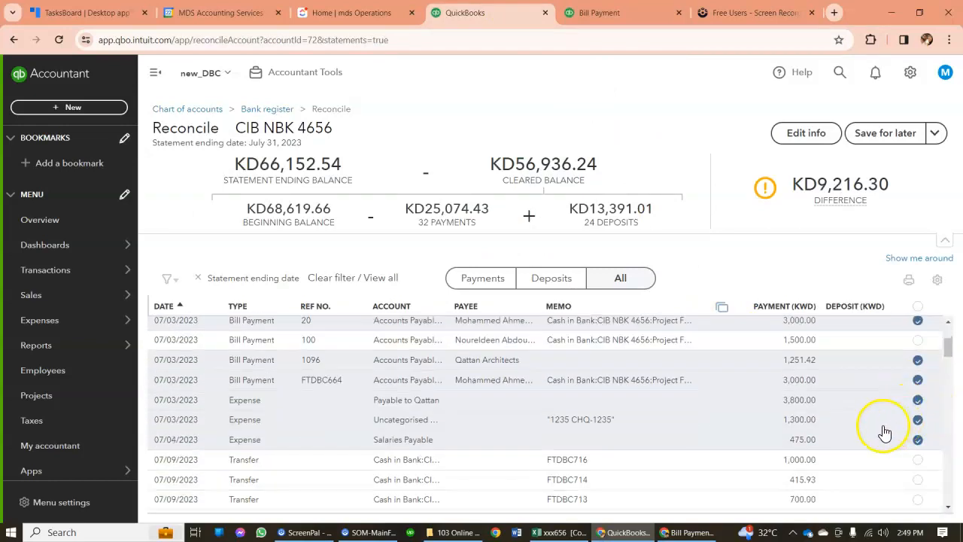
pyautogui.scroll(8, 919, 460)
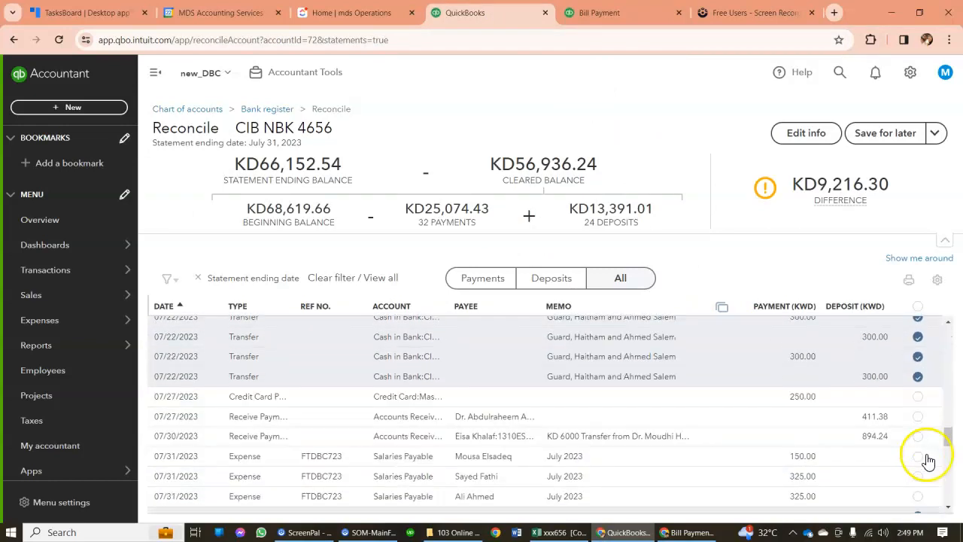
pyautogui.scroll(-6, 923, 456)
pyautogui.scroll(5, 919, 416)
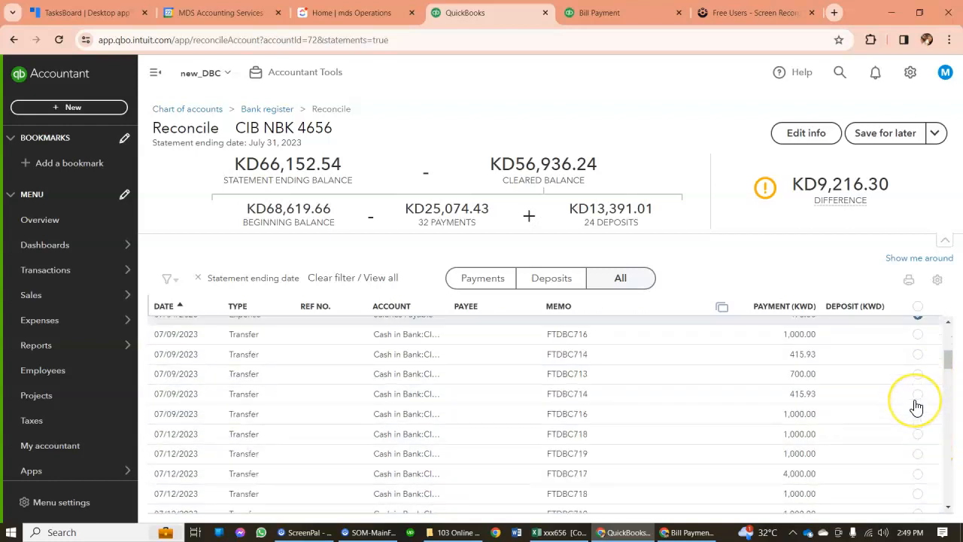
# - Compare the 1,300 search results with the other QuickBooks window, the Excel statement and the reconciliation list
pyautogui.click(609, 12)
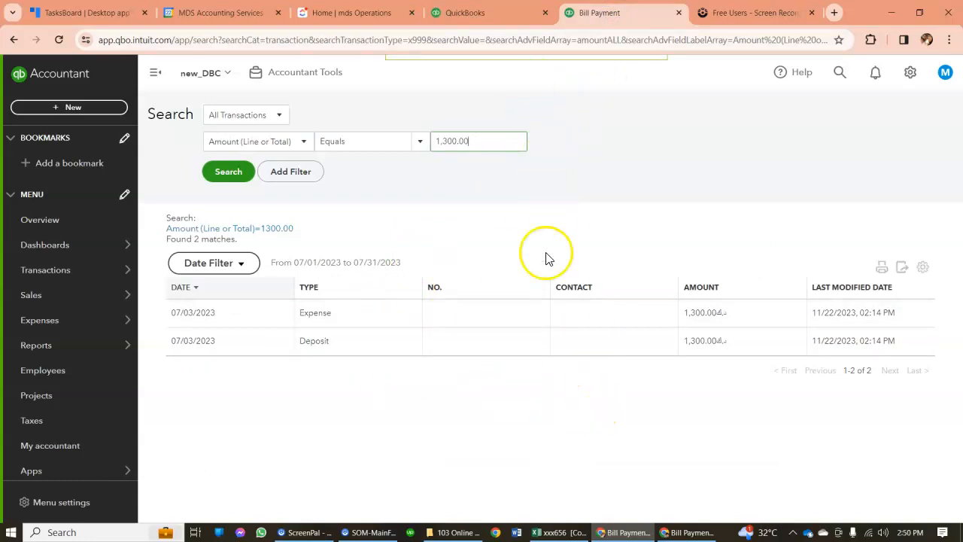
pyautogui.click(686, 533)
pyautogui.click(204, 160)
pyautogui.click(622, 532)
pyautogui.click(557, 533)
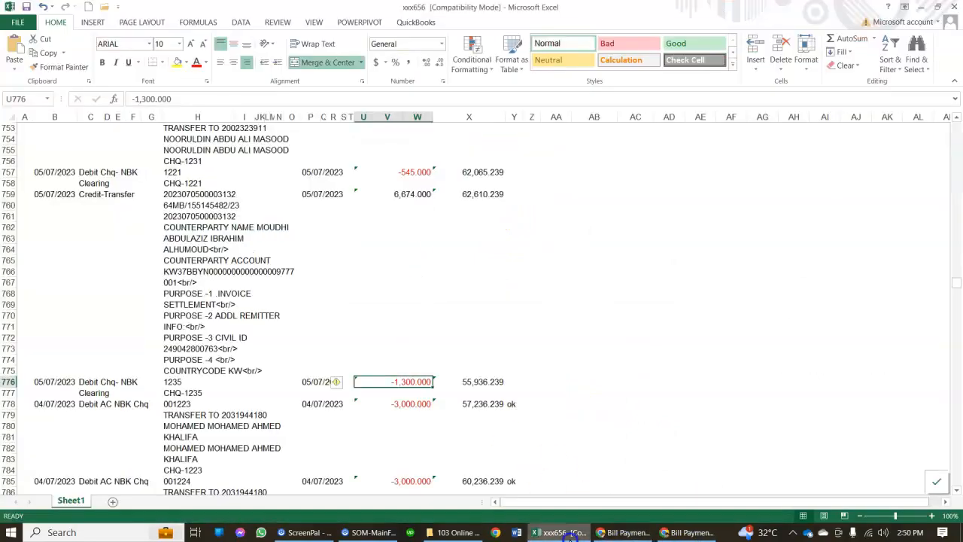
pyautogui.click(623, 533)
pyautogui.click(451, 13)
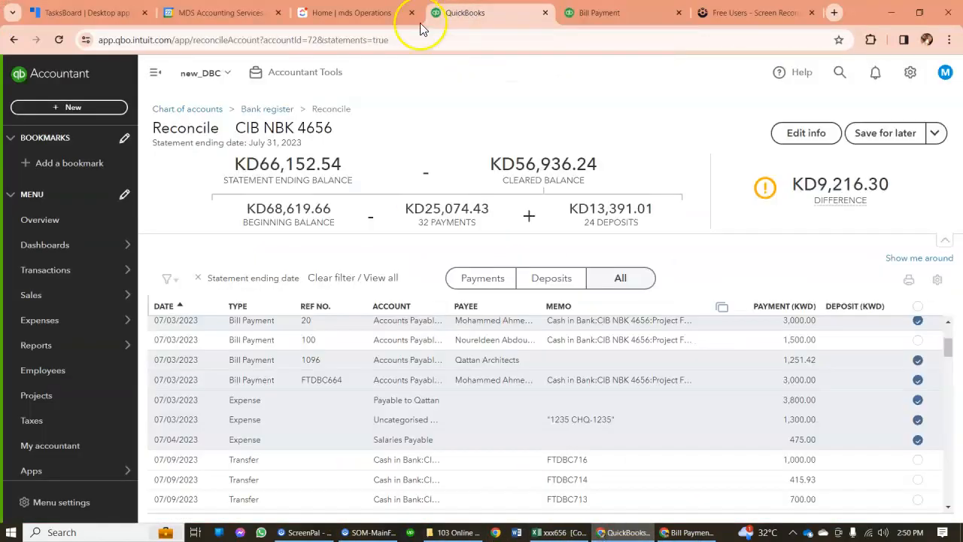
# - Create a new expense, copy the cheque details from statement row 776, and set the expense's reference number to 1235
pyautogui.click(117, 107)
pyautogui.click(137, 179)
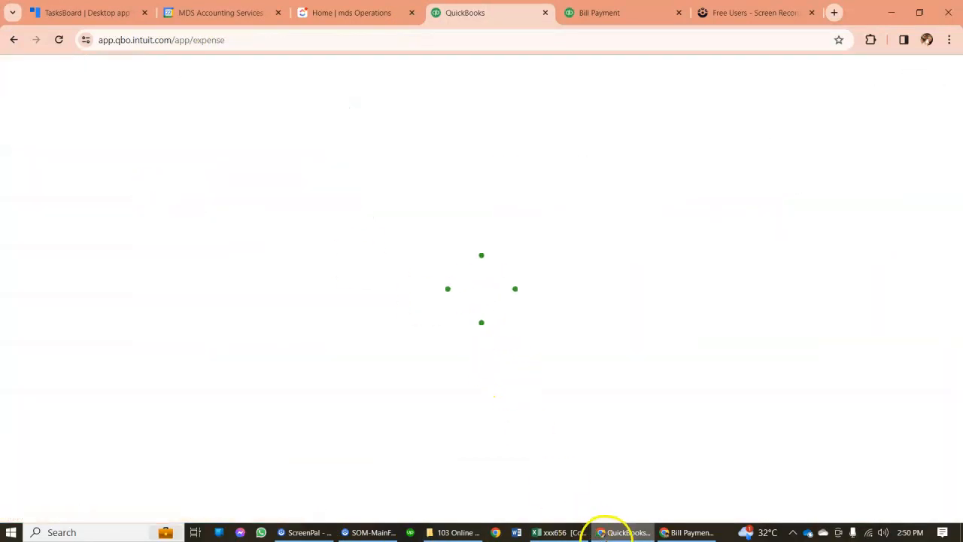
pyautogui.click(560, 532)
pyautogui.click(177, 380)
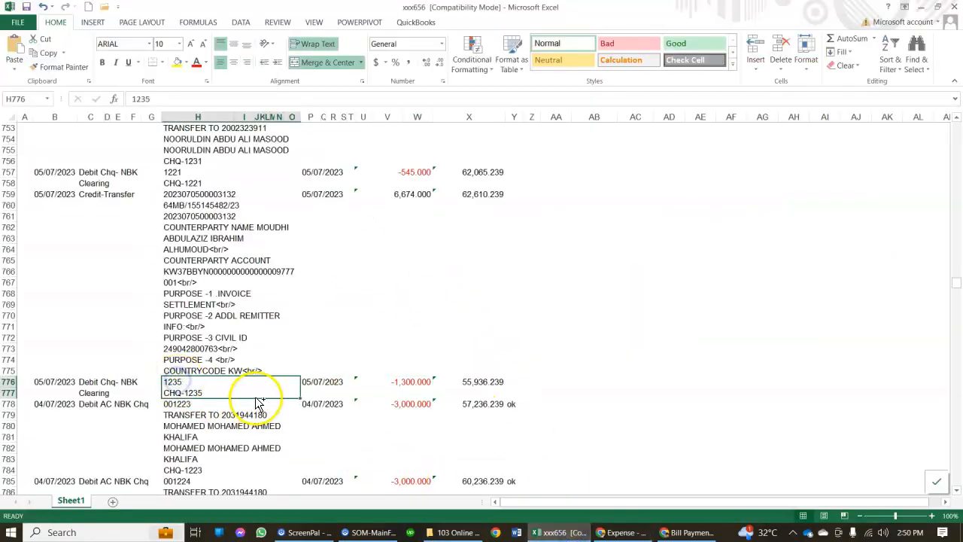
pyautogui.click(621, 532)
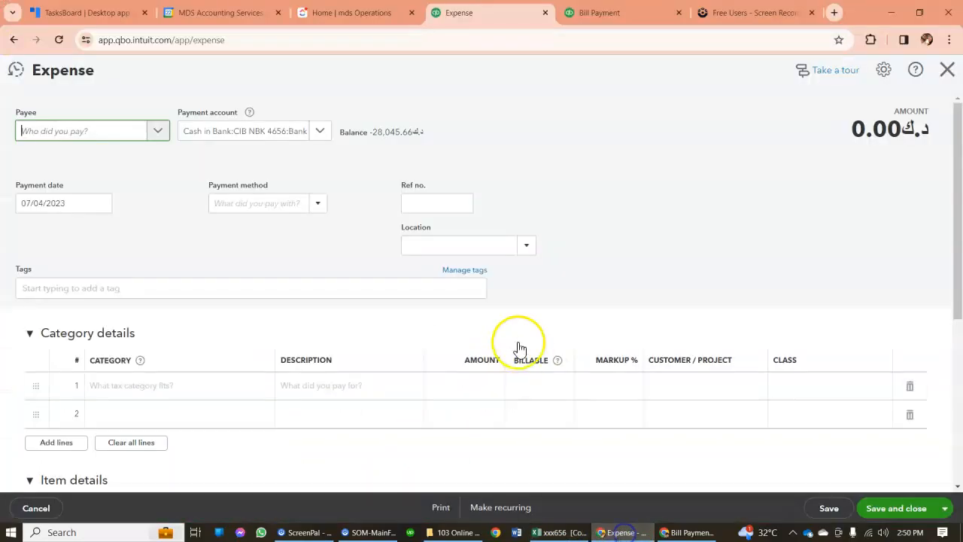
pyautogui.click(437, 201)
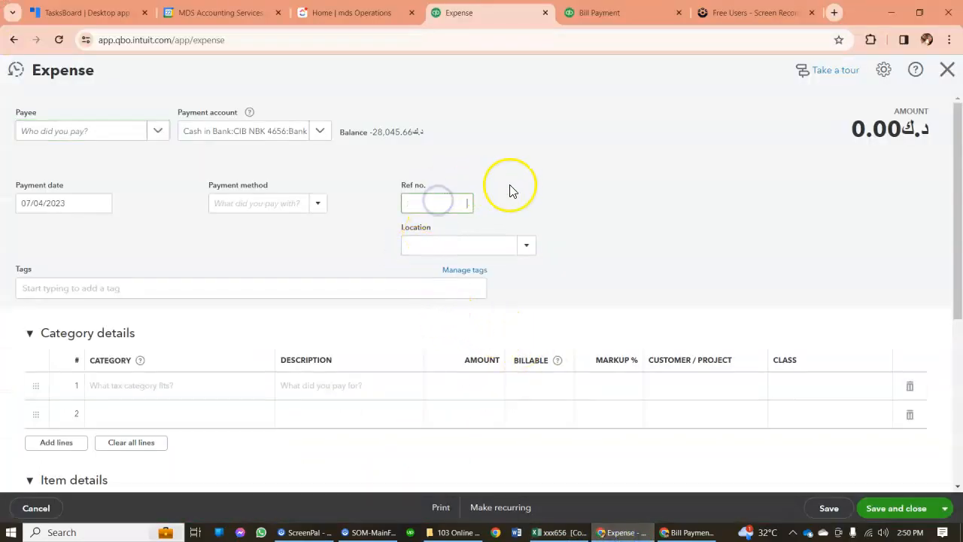
pyautogui.write('"1235 CHQ-1235"')
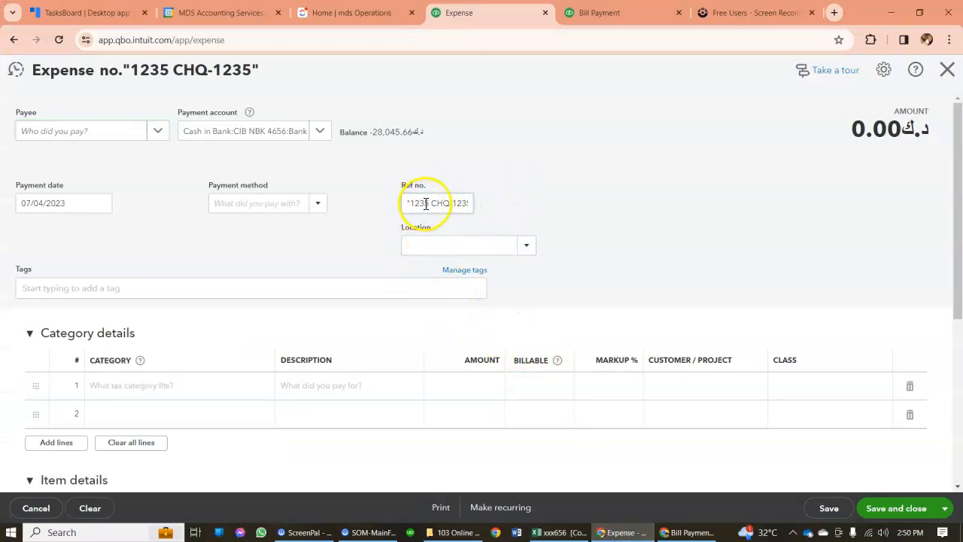
pyautogui.moveTo(426, 203); pyautogui.dragTo(501, 218)
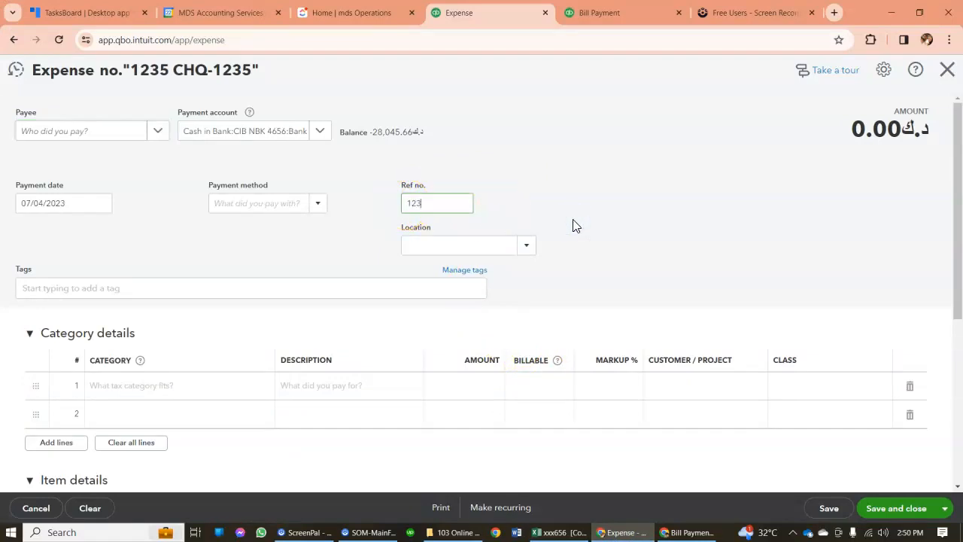
# - Fill the expense's first category line with the description "1235 CHQ-1235" and the category Uncategorised Expense
pyautogui.scroll(-3, 586, 225)
pyautogui.click(354, 197)
pyautogui.write('"1235 CHQ-1235"')
pyautogui.click(193, 213)
pyautogui.click(193, 212)
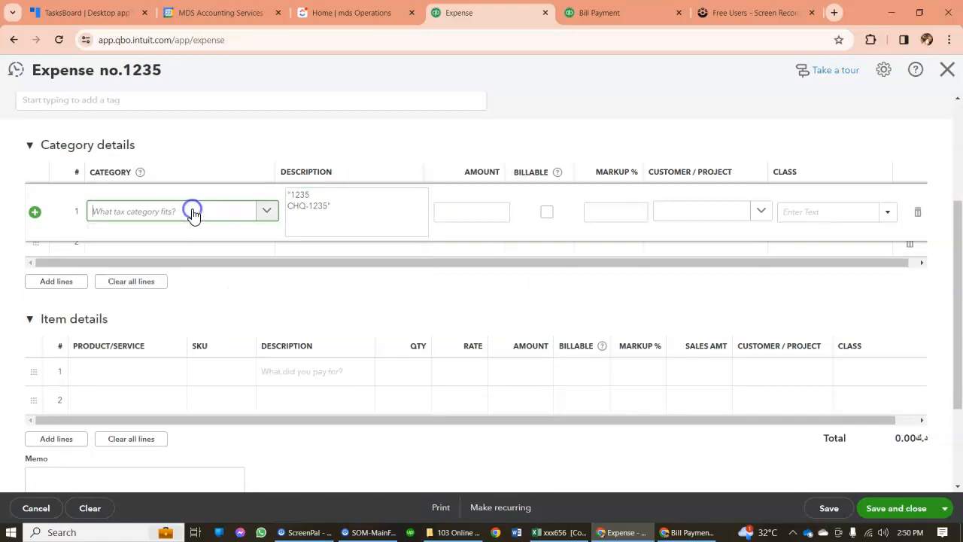
pyautogui.write('unca')
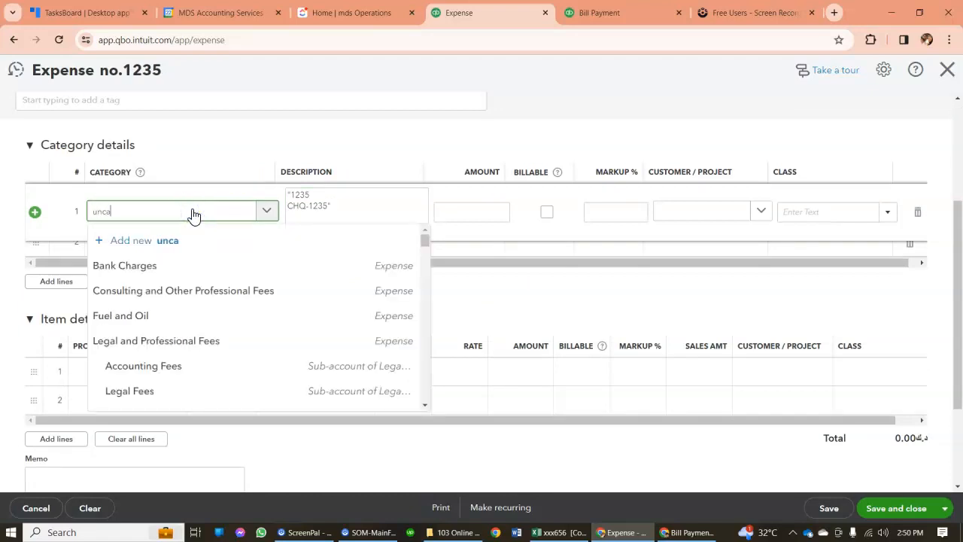
pyautogui.write('te')
pyautogui.click(197, 318)
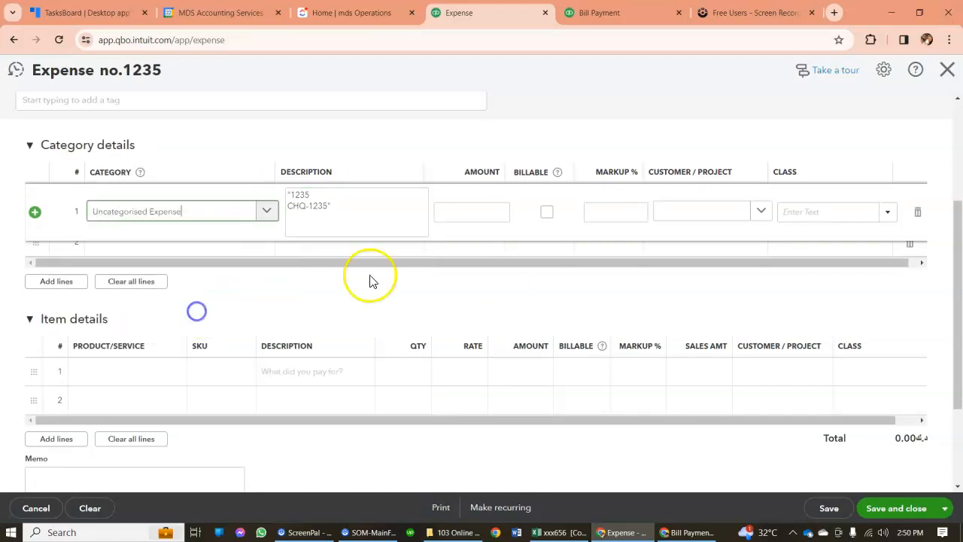
# - Set the category line's amount to 1,300.00 and the expense's payment date to 07/05/2023
pyautogui.scroll(2, 445, 289)
pyautogui.click(493, 333)
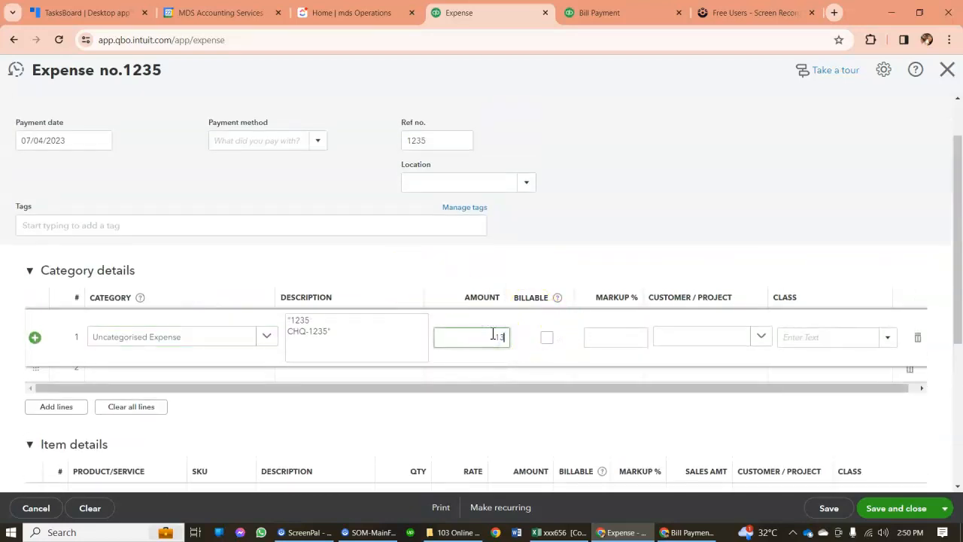
pyautogui.scroll(1, 493, 337)
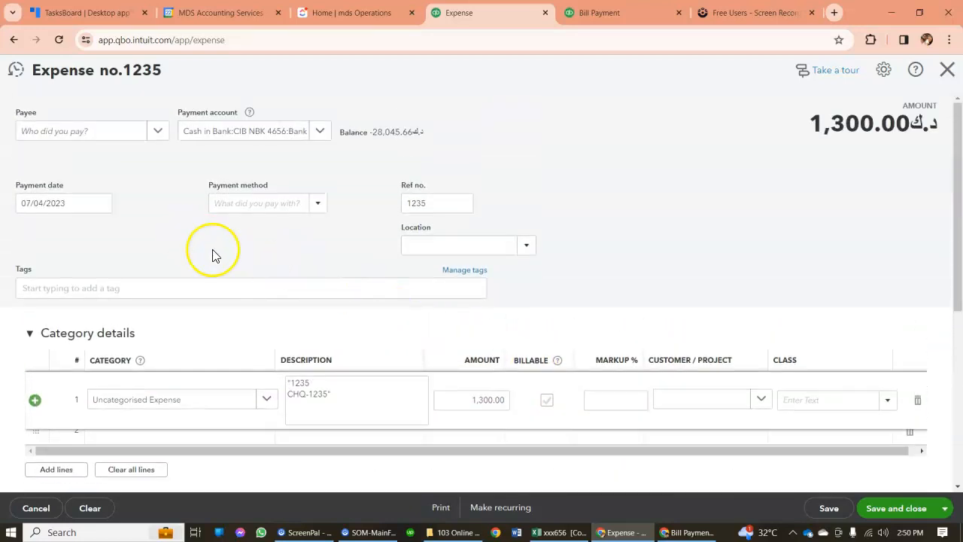
pyautogui.click(554, 532)
pyautogui.click(554, 532)
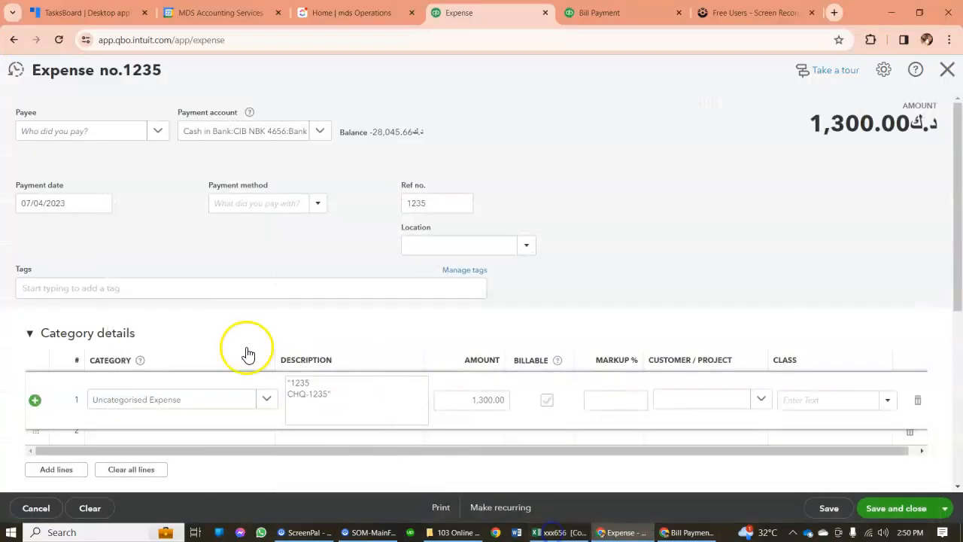
pyautogui.click(101, 202)
pyautogui.click(102, 274)
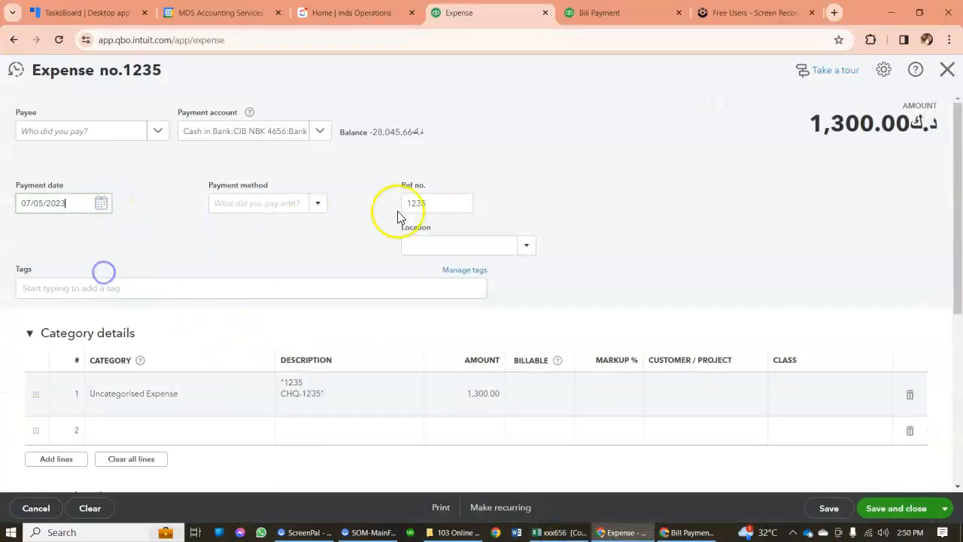
# - Add the memo "1235 CHQ-1235", select Bank 4656 - Project Not Identified as the payment account, and save and close the expense
pyautogui.scroll(-4, 301, 440)
pyautogui.click(140, 418)
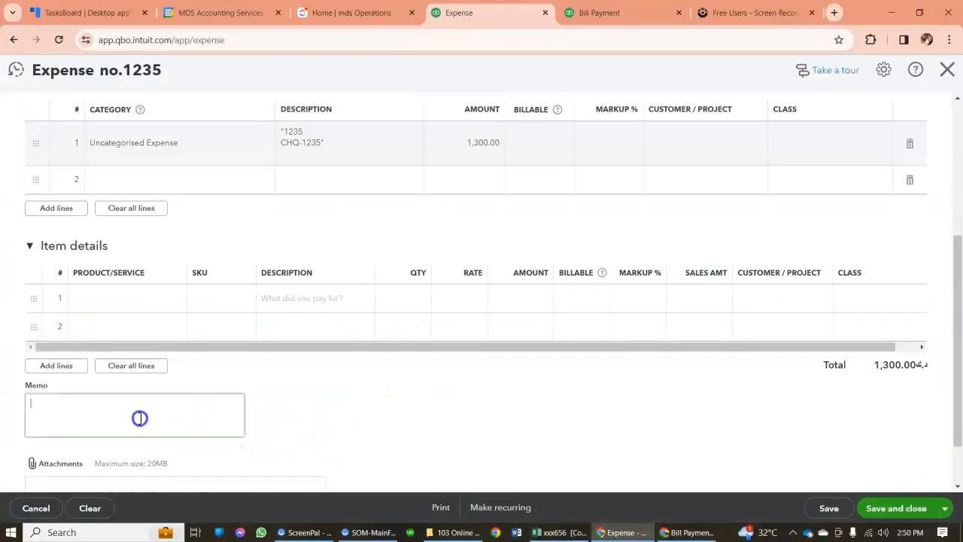
pyautogui.write('"1235 CHQ-1235"')
pyautogui.scroll(4, 340, 397)
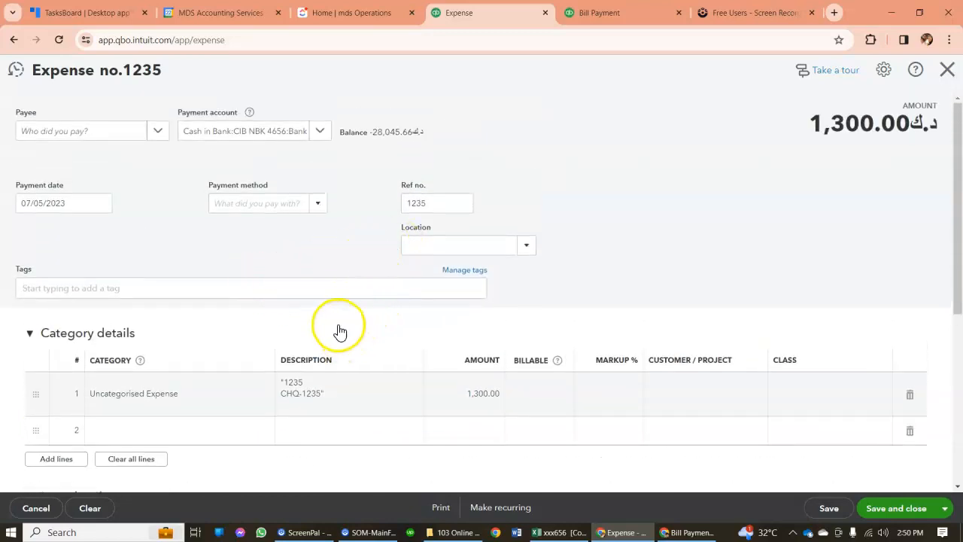
pyautogui.click(319, 133)
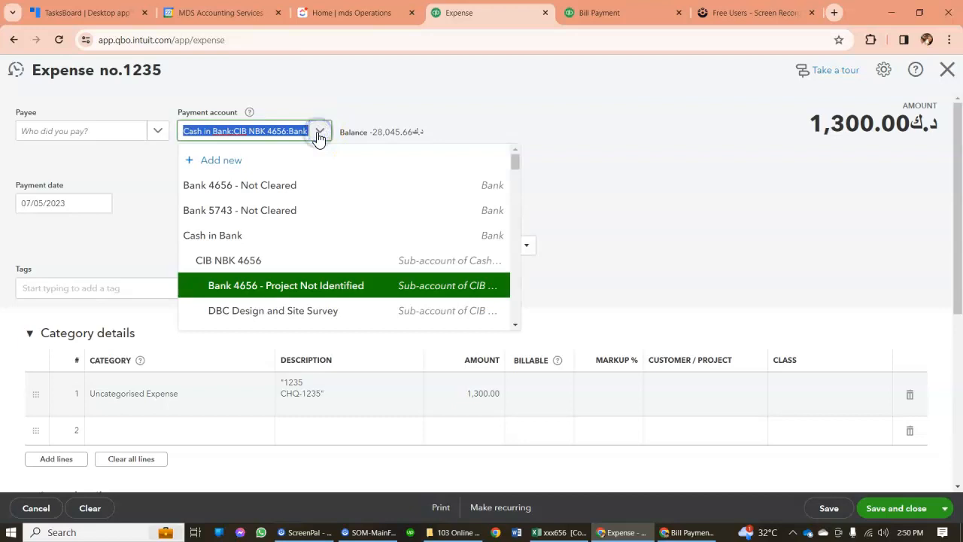
pyautogui.click(335, 286)
pyautogui.click(629, 151)
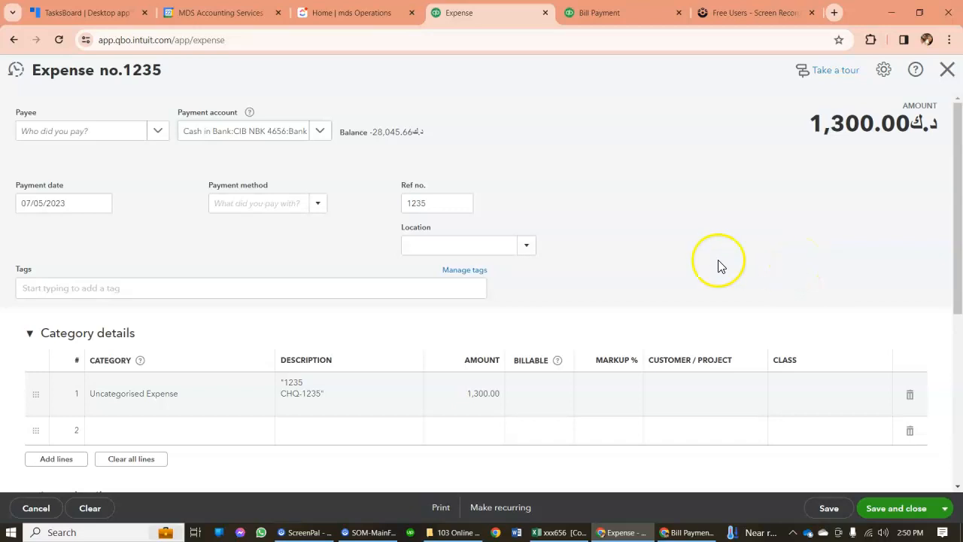
pyautogui.click(875, 511)
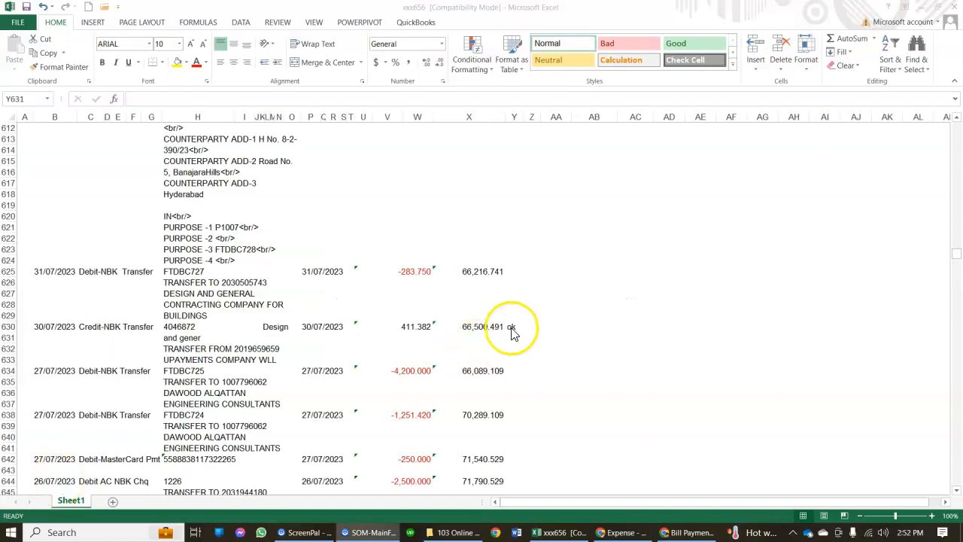
# - Look through the Excel bank statement's July 2023 lines from the highlighted closing balance down to the mid-July transfers and cheques
pyautogui.scroll(5, 537, 343)
pyautogui.scroll(9, 541, 346)
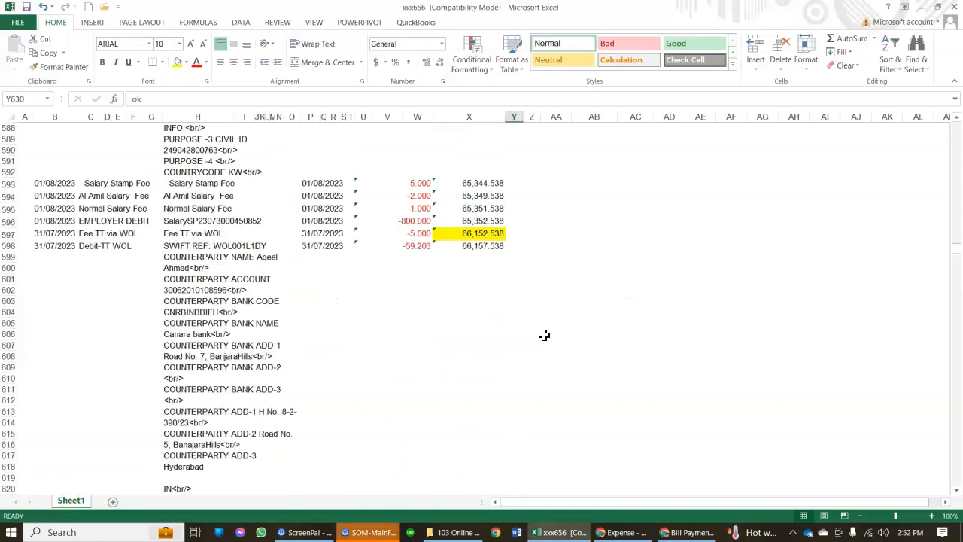
pyautogui.scroll(-4, 530, 302)
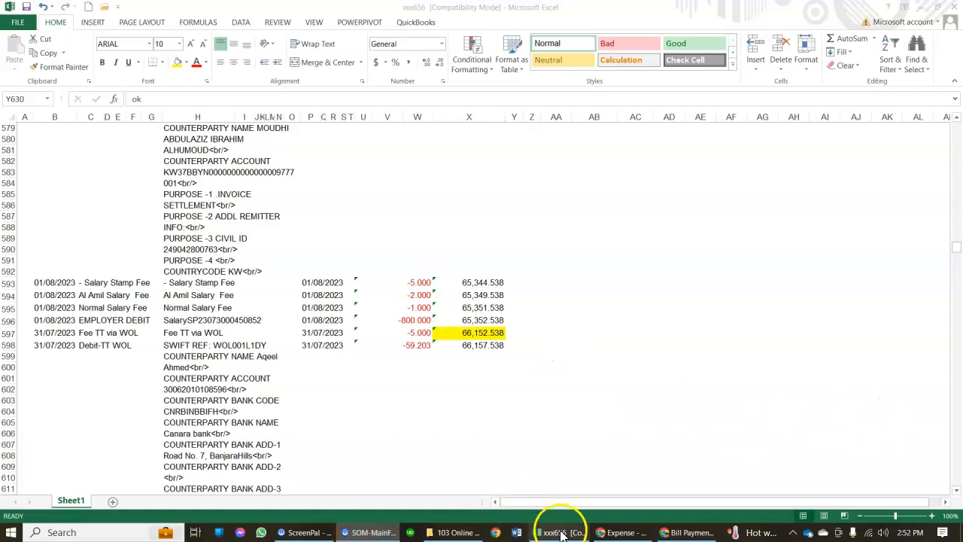
pyautogui.click(613, 534)
pyautogui.click(557, 532)
pyautogui.scroll(-8, 546, 415)
pyautogui.scroll(-20, 546, 443)
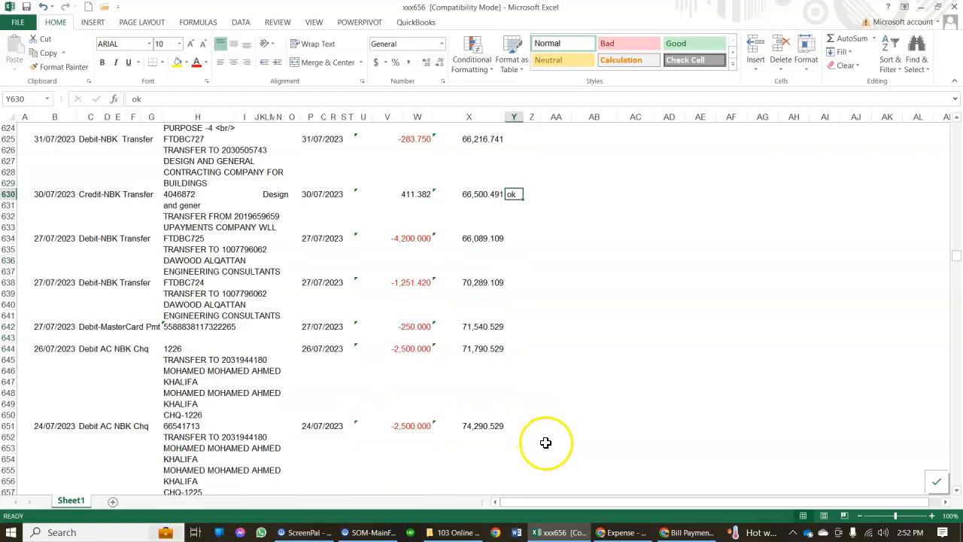
pyautogui.scroll(-12, 553, 447)
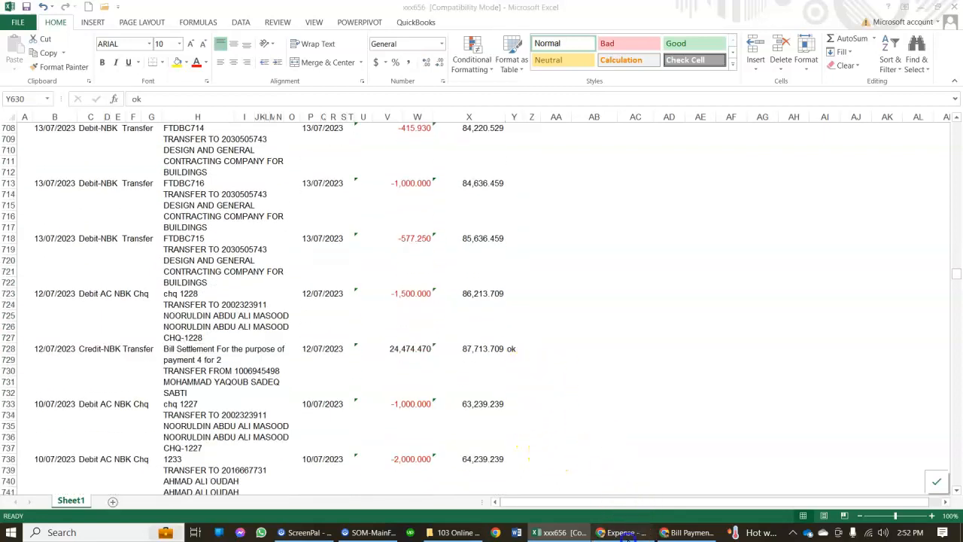
# - Compare the reconciliation list's late-July entries with the statement, from the RECONCILED line up to the early August 2023 credits
pyautogui.click(621, 532)
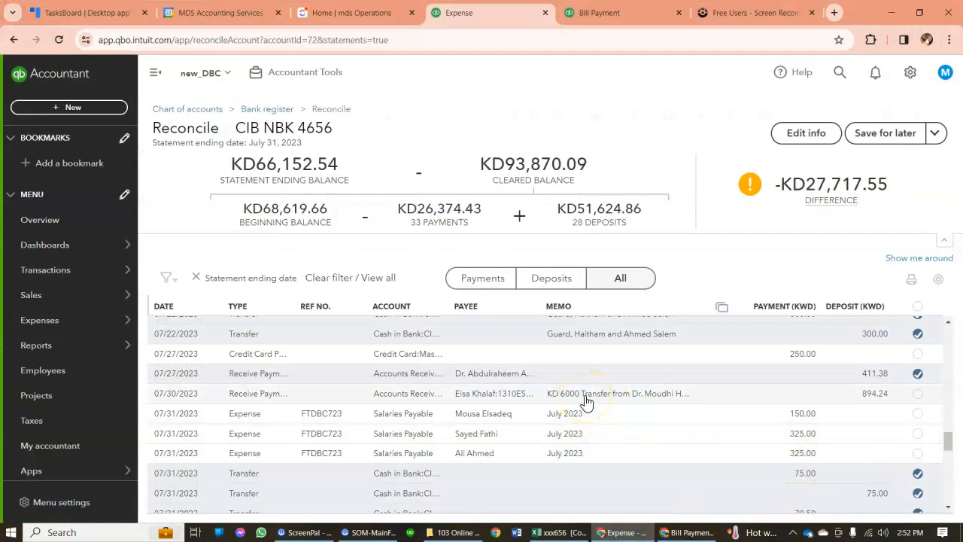
pyautogui.click(574, 533)
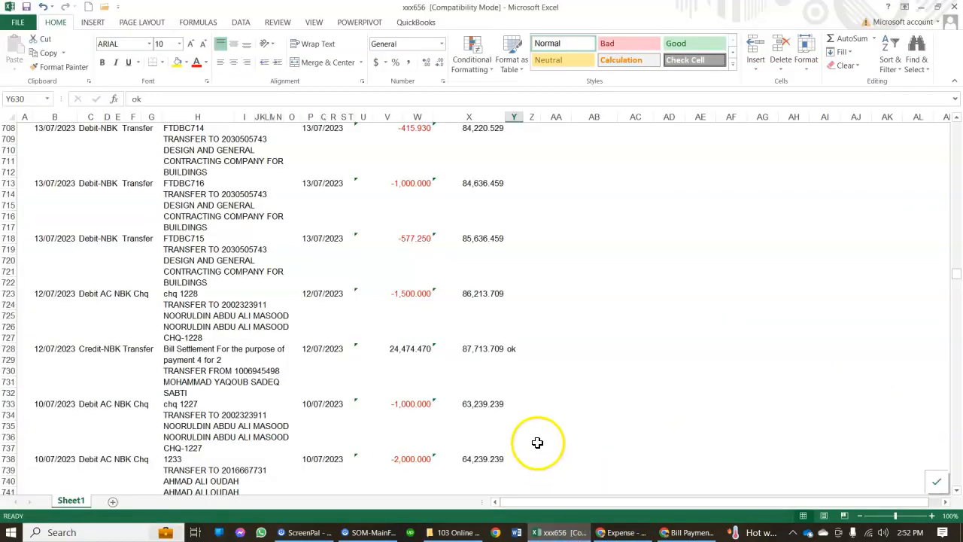
pyautogui.scroll(-20, 537, 444)
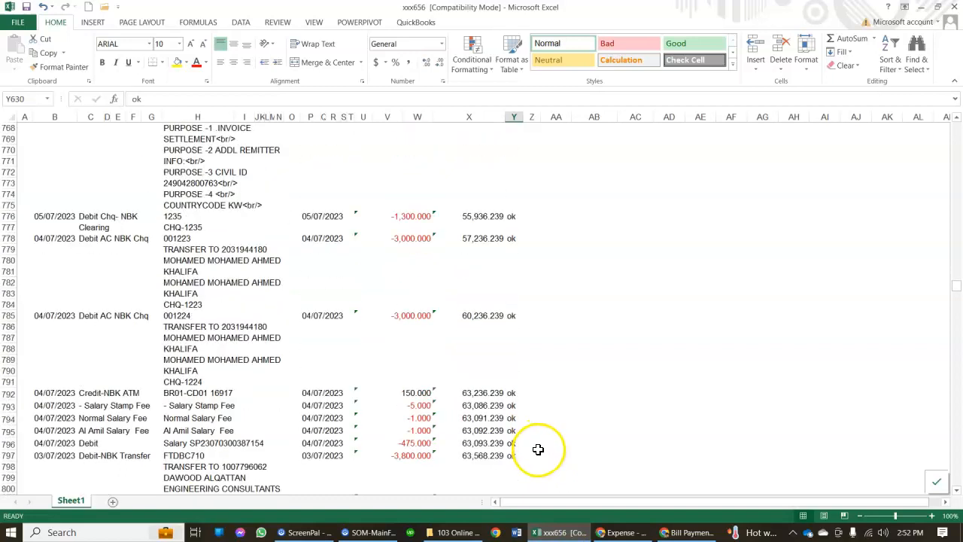
pyautogui.scroll(-4, 538, 449)
pyautogui.scroll(-3, 538, 449)
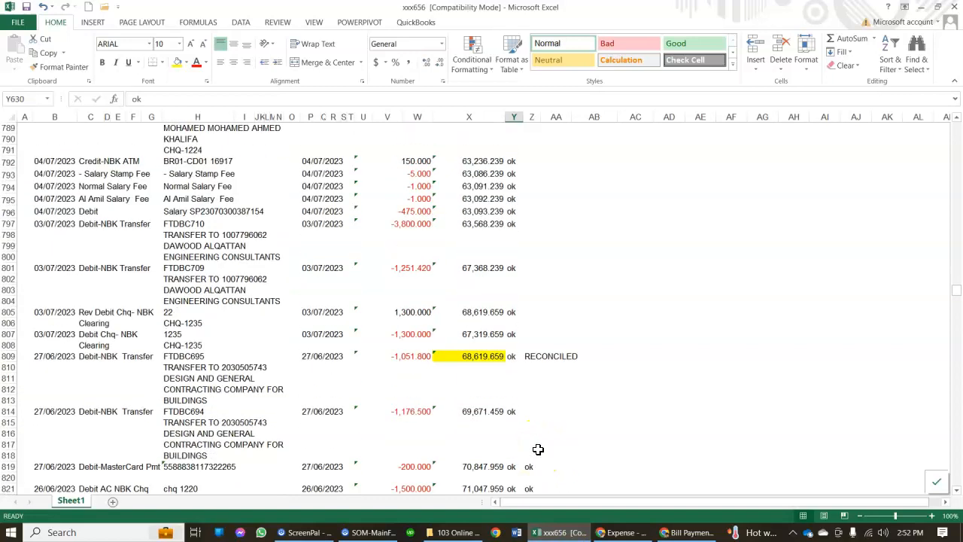
pyautogui.scroll(1, 538, 449)
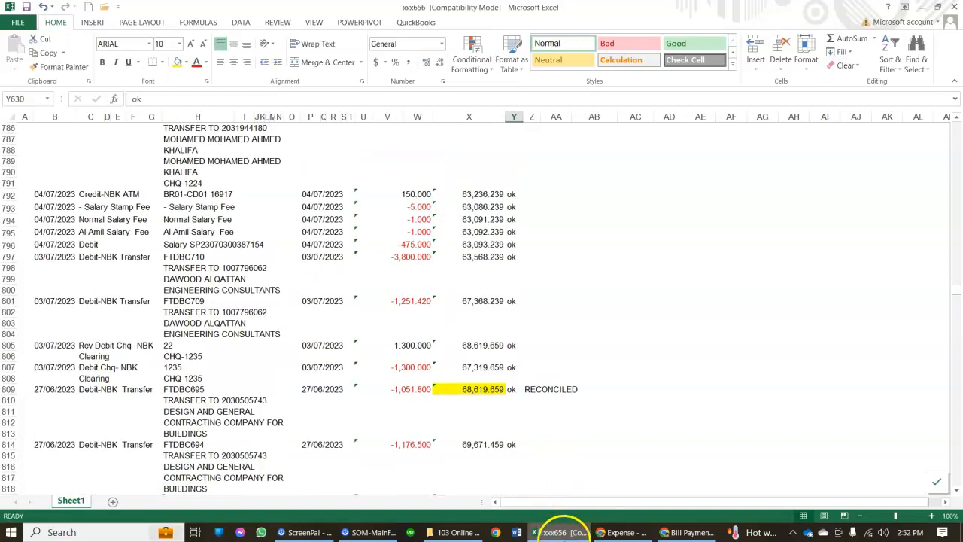
pyautogui.scroll(-4, 587, 430)
pyautogui.scroll(20, 587, 432)
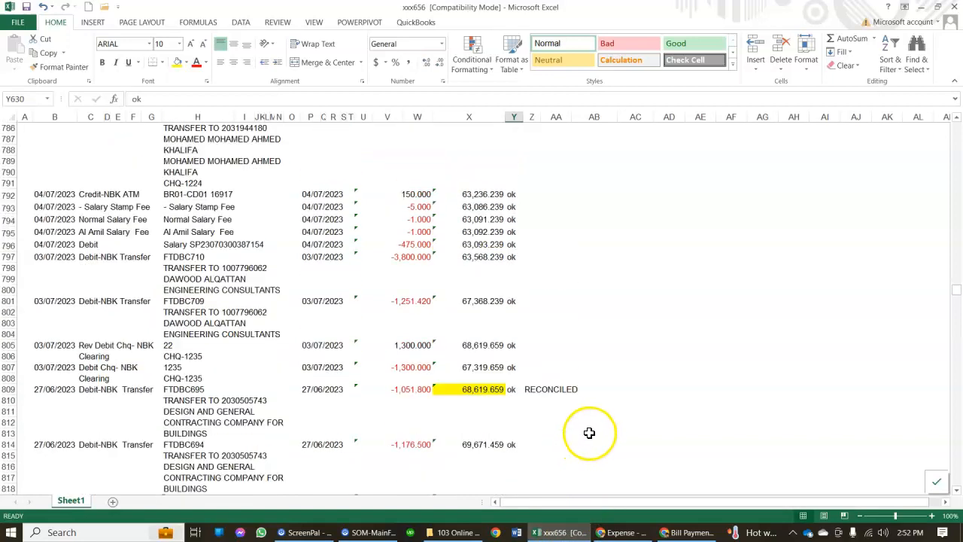
pyautogui.scroll(20, 632, 422)
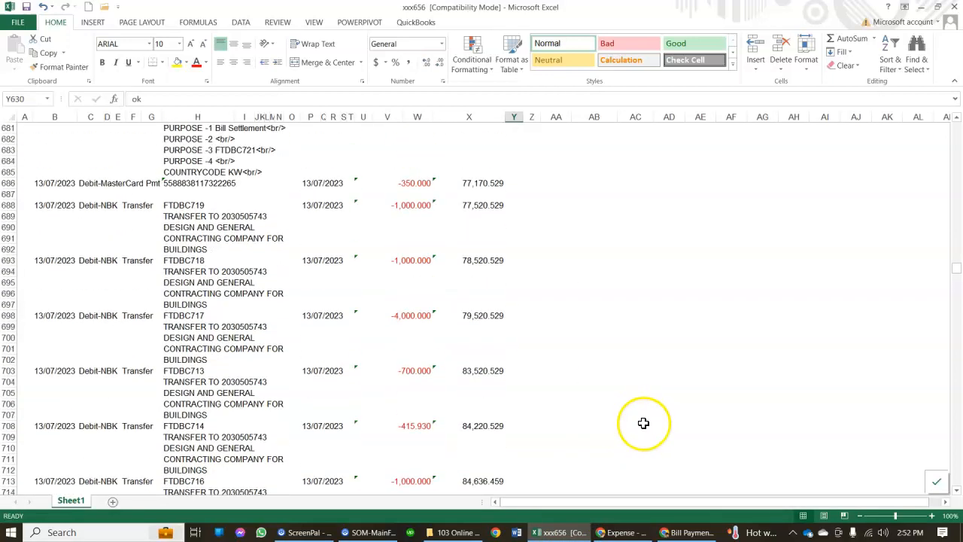
pyautogui.scroll(20, 638, 415)
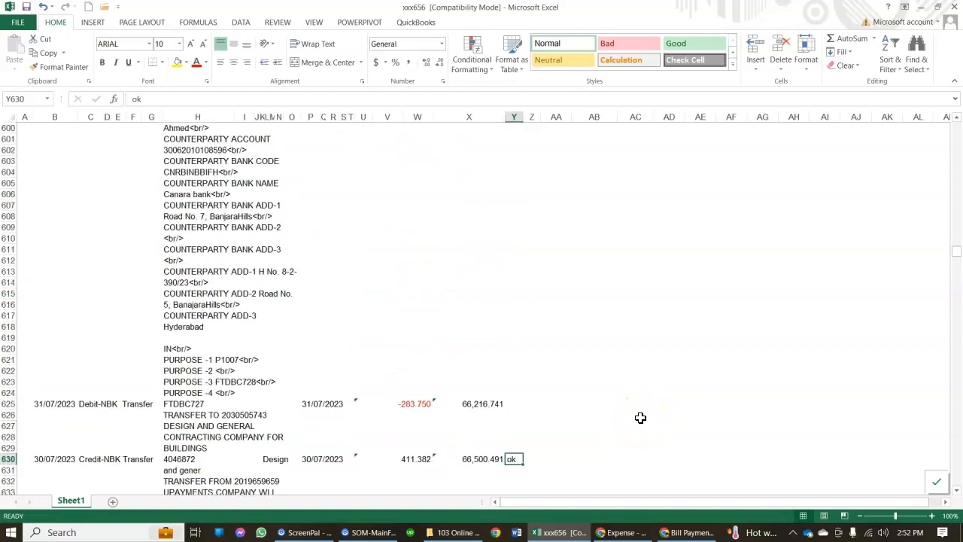
pyautogui.scroll(10, 635, 411)
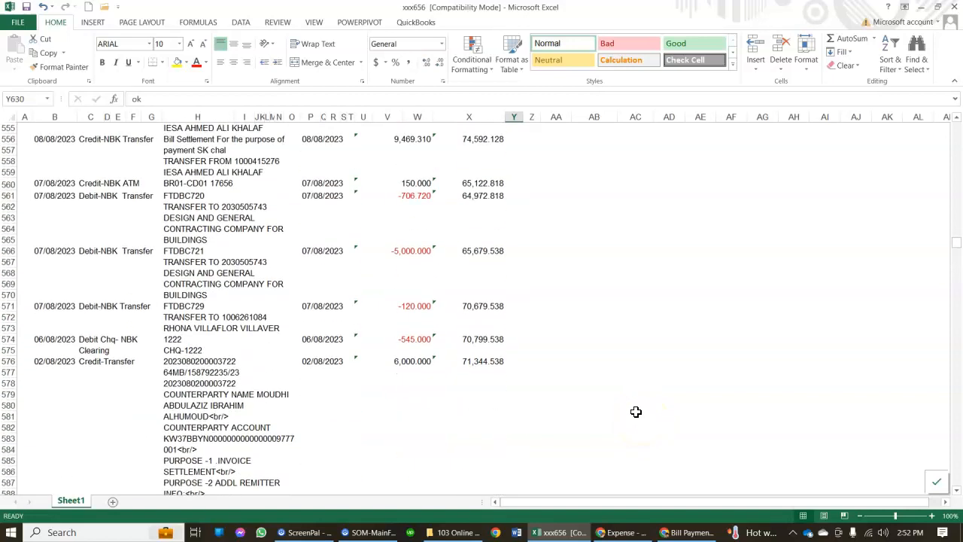
pyautogui.scroll(-13, 636, 412)
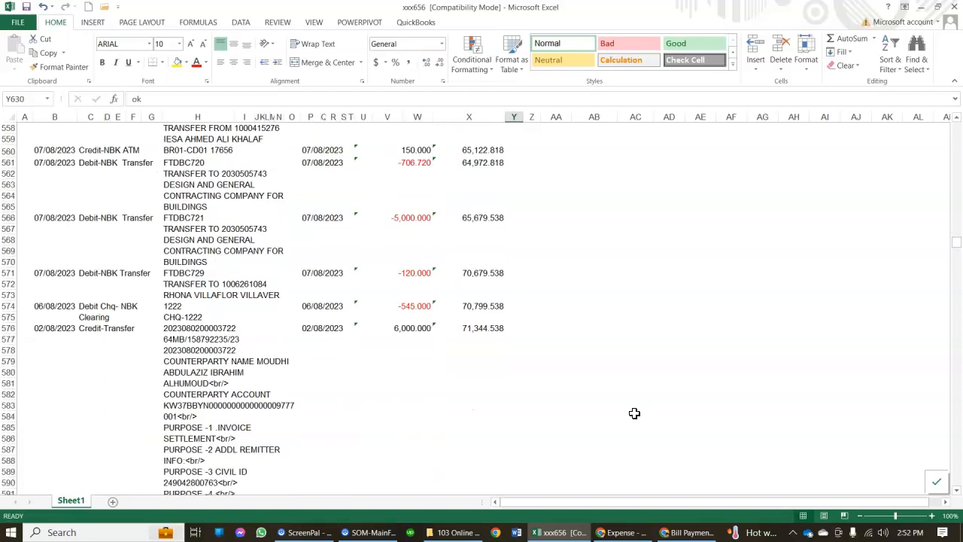
# - Open the 894.24 received payment from the reconciliation list, change its payment date to 08/01/2023, and save and close it
pyautogui.click(611, 524)
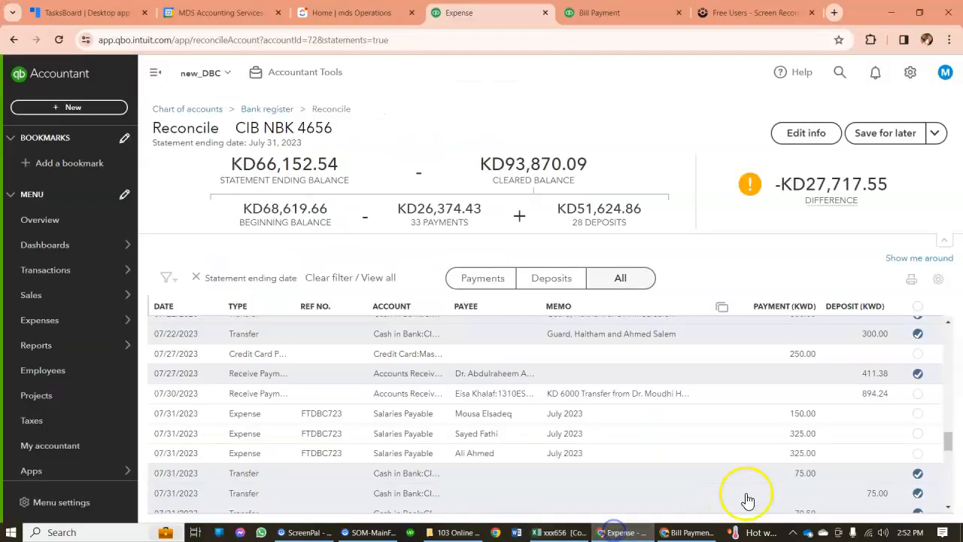
pyautogui.click(872, 396)
pyautogui.click(799, 401)
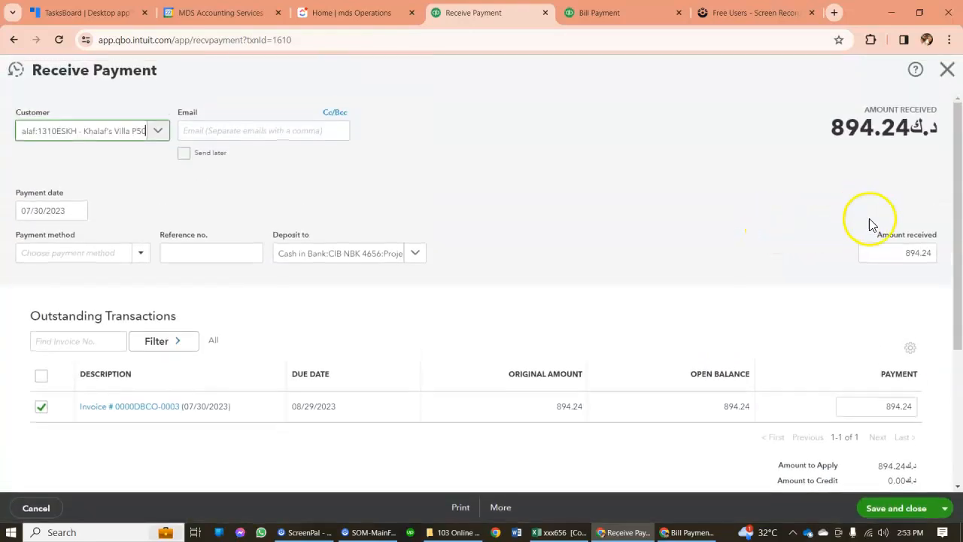
pyautogui.click(79, 212)
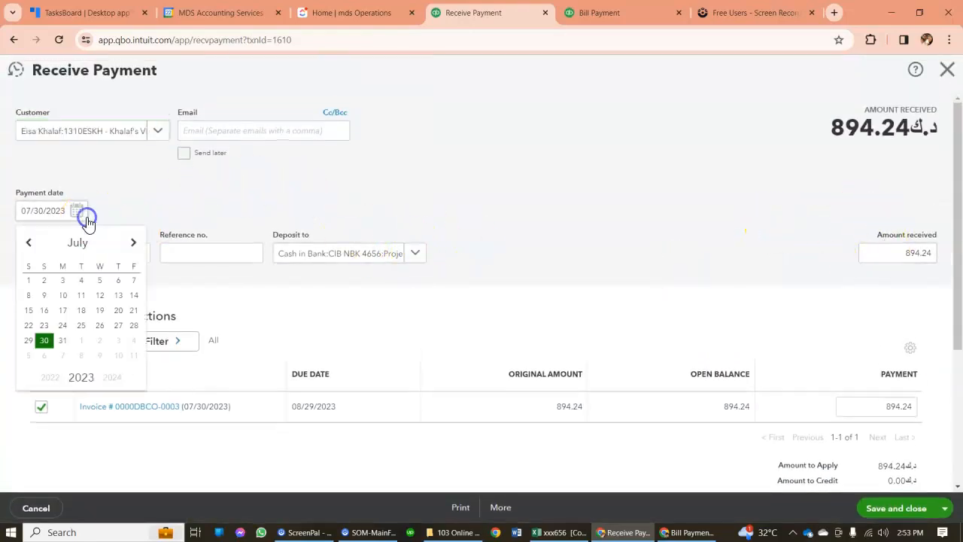
pyautogui.click(82, 343)
pyautogui.click(888, 508)
pyautogui.click(615, 324)
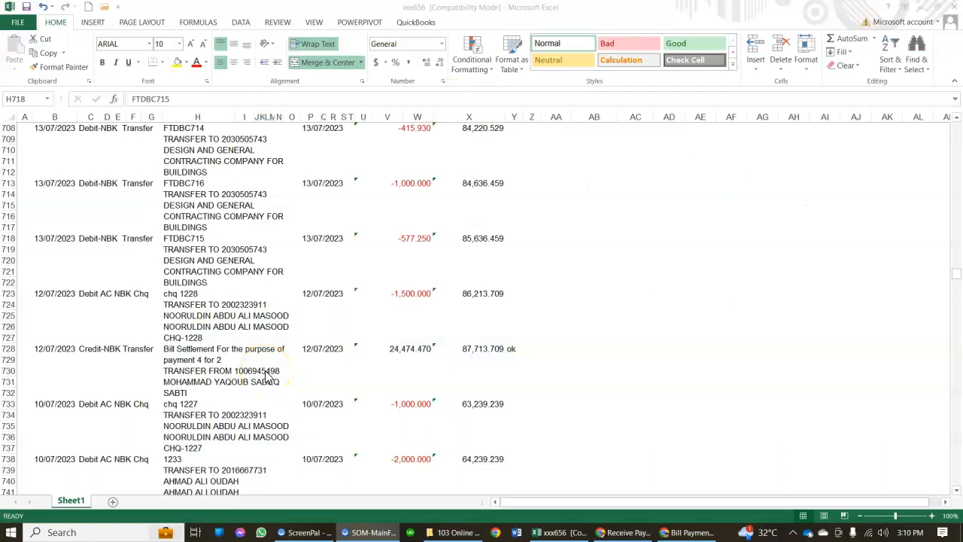
# - Examine the statement's 13/07/2023 transfers FTDBC713 to FTDBC716 and their debit amounts in rows 703 to 718
pyautogui.click(254, 202)
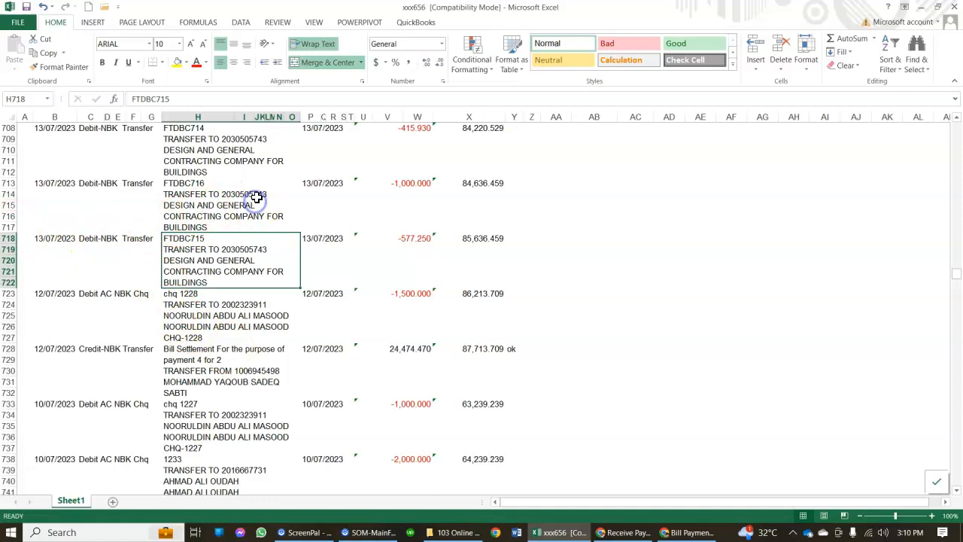
pyautogui.click(256, 197)
pyautogui.click(252, 261)
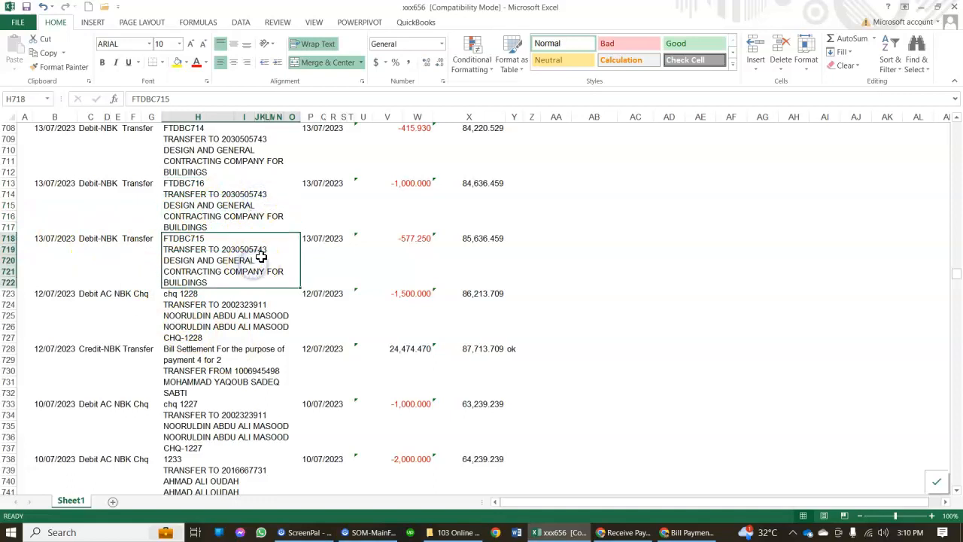
pyautogui.scroll(3, 260, 257)
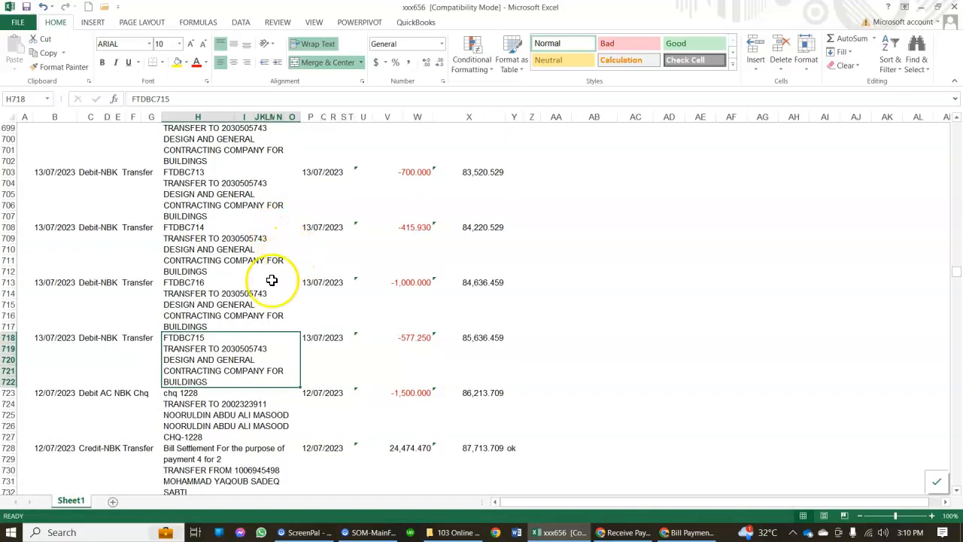
pyautogui.click(221, 260)
pyautogui.click(222, 199)
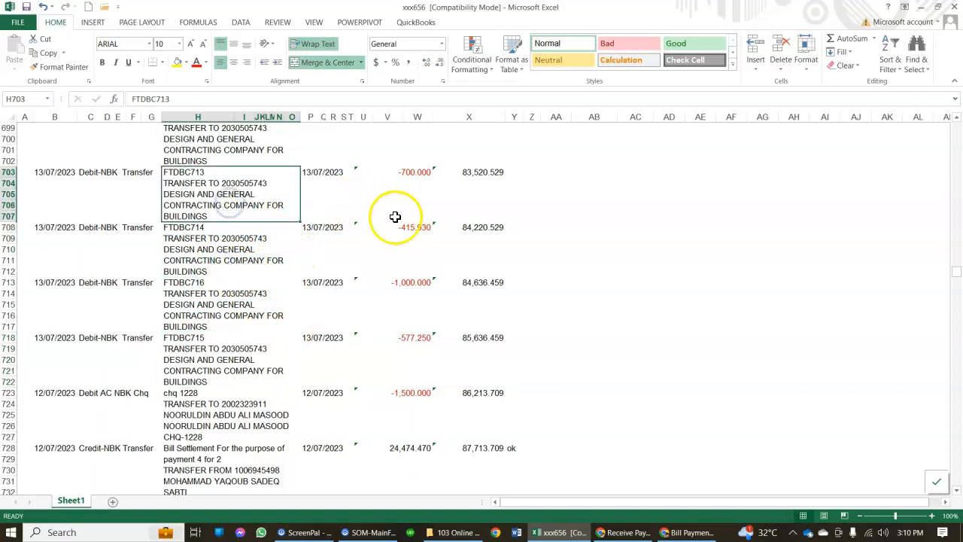
pyautogui.scroll(-1, 347, 372)
pyautogui.click(251, 326)
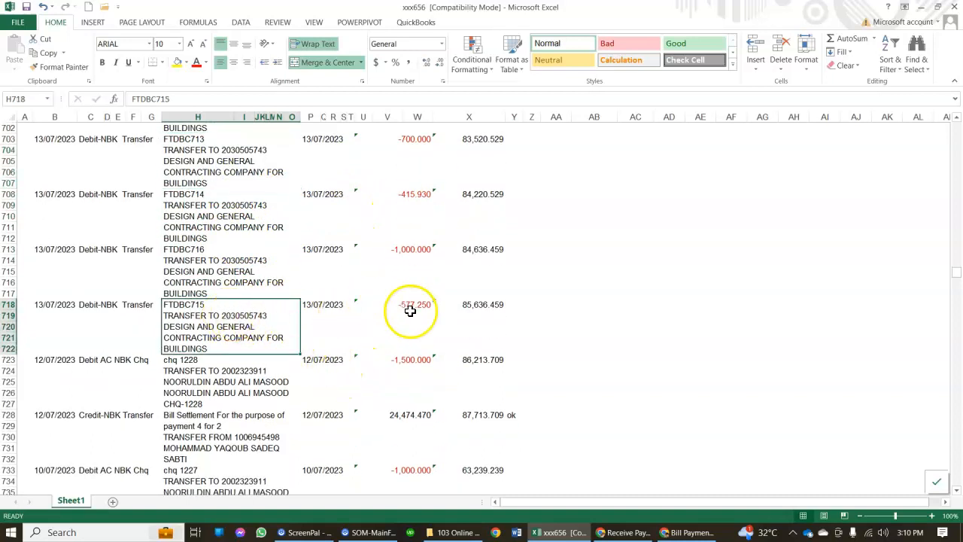
# - Mark the 07/13/2023 expense of 577.25 as cleared in the QuickBooks reconciliation and return to the Excel statement
pyautogui.hotkey('alt', 'Tab')
pyautogui.click(625, 532)
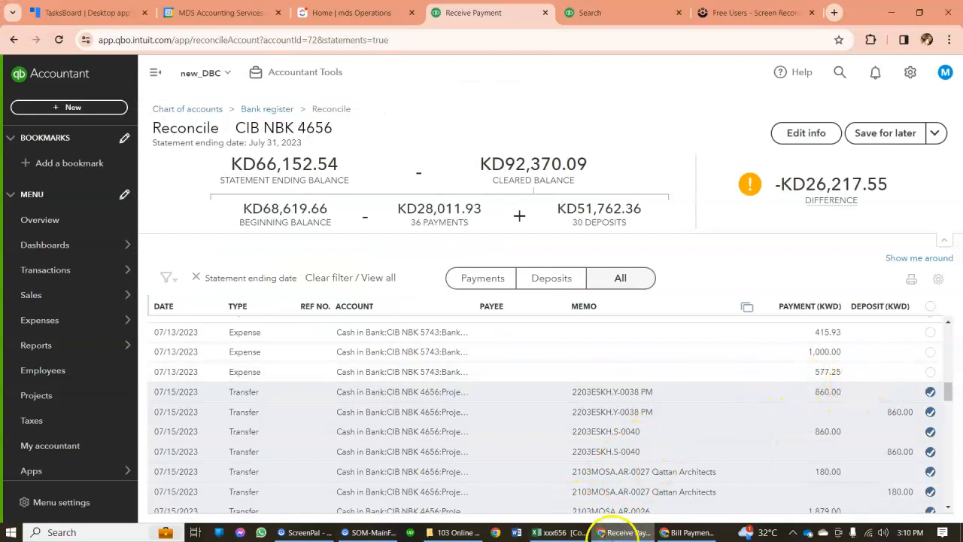
pyautogui.click(618, 528)
pyautogui.click(613, 532)
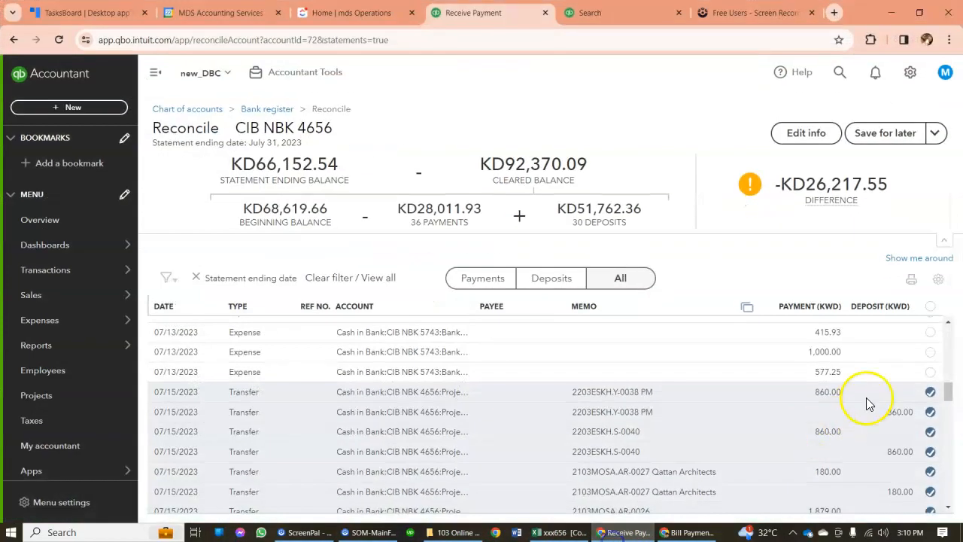
pyautogui.click(930, 372)
pyautogui.click(615, 533)
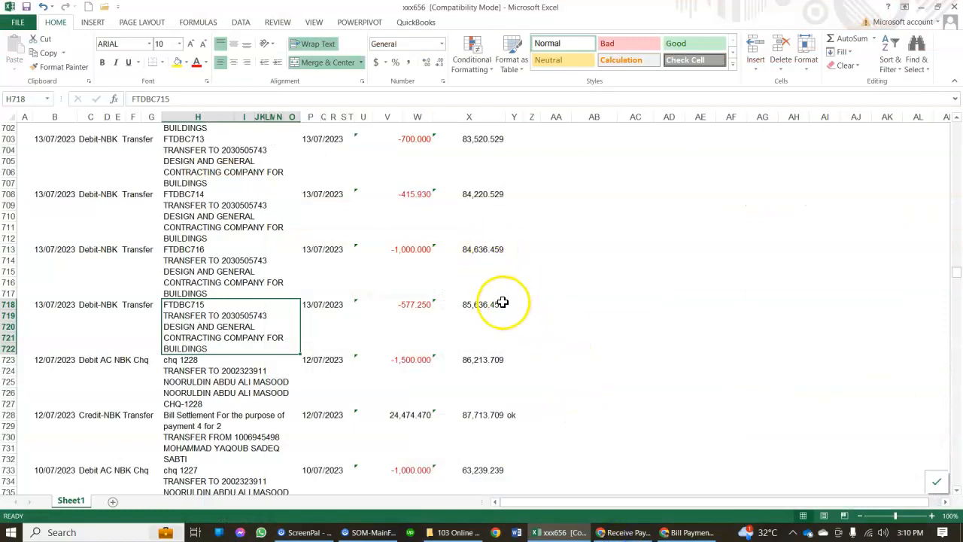
# - Mark the FTDBC715 debit of 577.250 in statement row 718 as ok and adjust the Account column's width in the QuickBooks reconciliation list
pyautogui.click(514, 304)
pyautogui.write('ok')
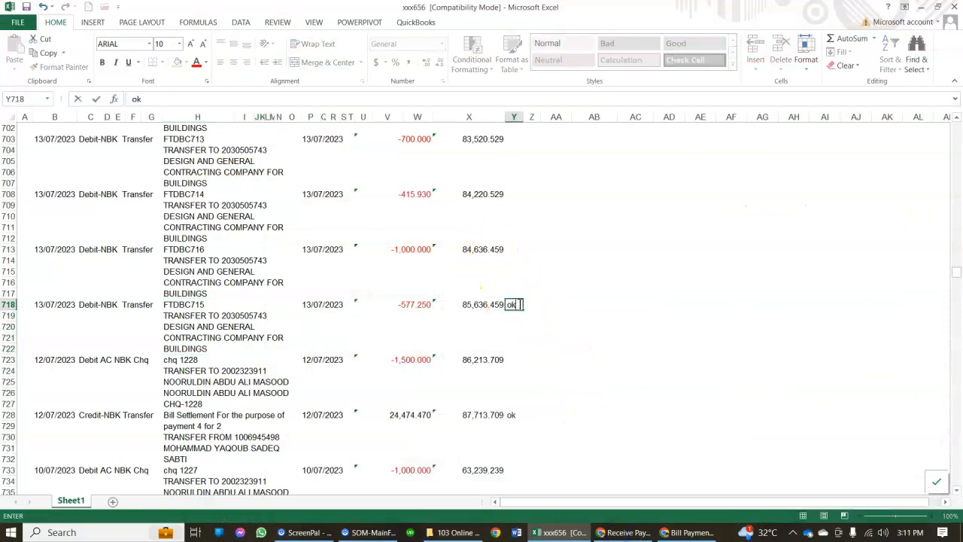
pyautogui.press('Tab')
pyautogui.click(628, 532)
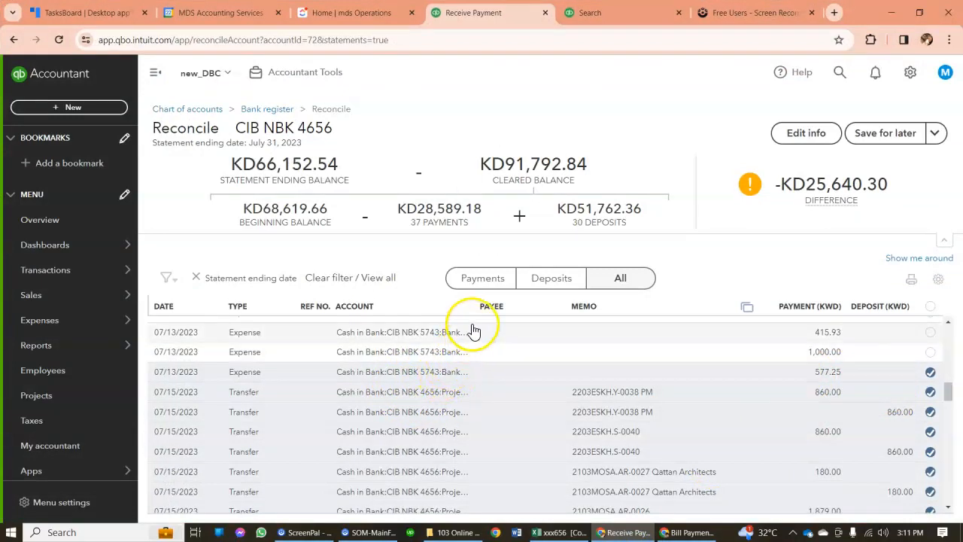
pyautogui.moveTo(464, 309); pyautogui.dragTo(482, 308)
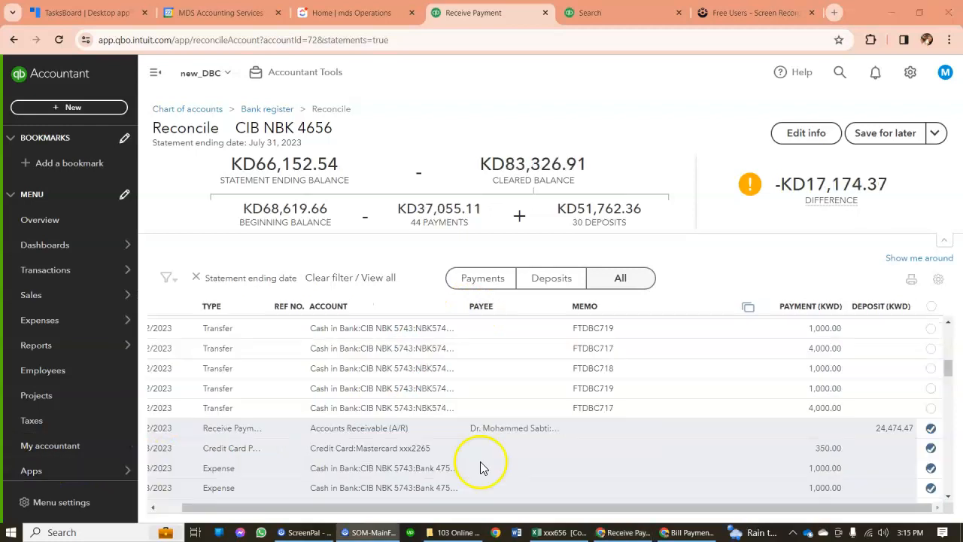
# - Open the 07/09/2023 transfer of 1,000.00 with memo FTDBC716 from the reconciliation list and delete it
pyautogui.scroll(5, 492, 412)
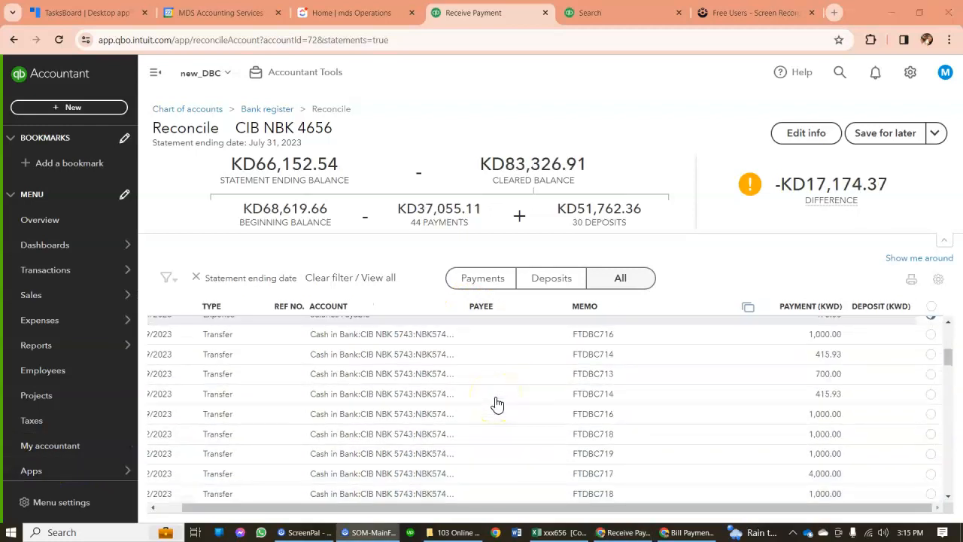
pyautogui.scroll(-3, 493, 410)
pyautogui.scroll(2, 425, 436)
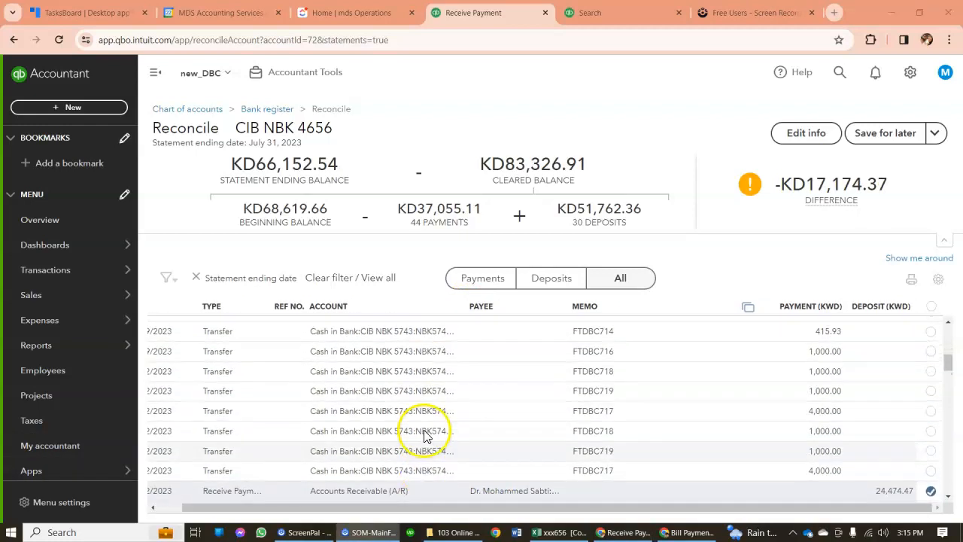
pyautogui.scroll(3, 425, 436)
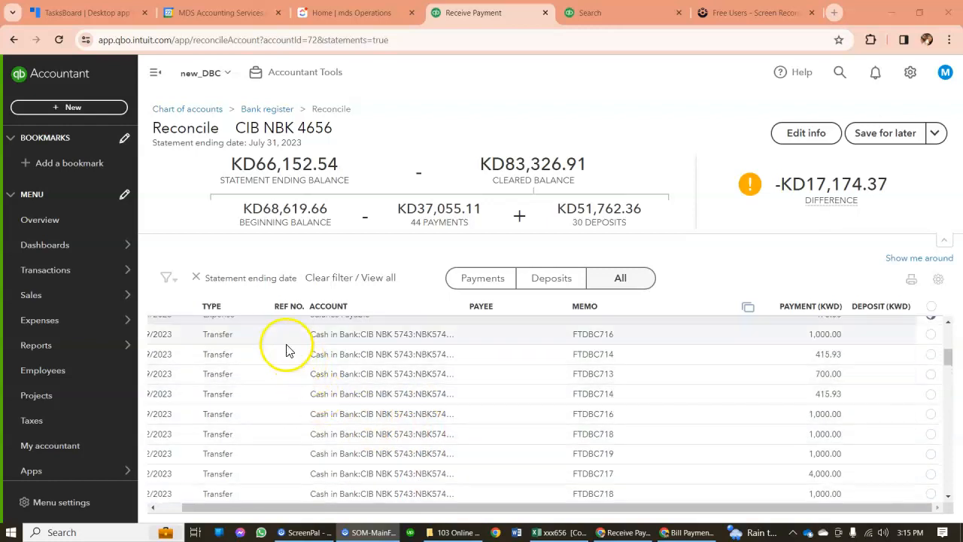
pyautogui.click(288, 339)
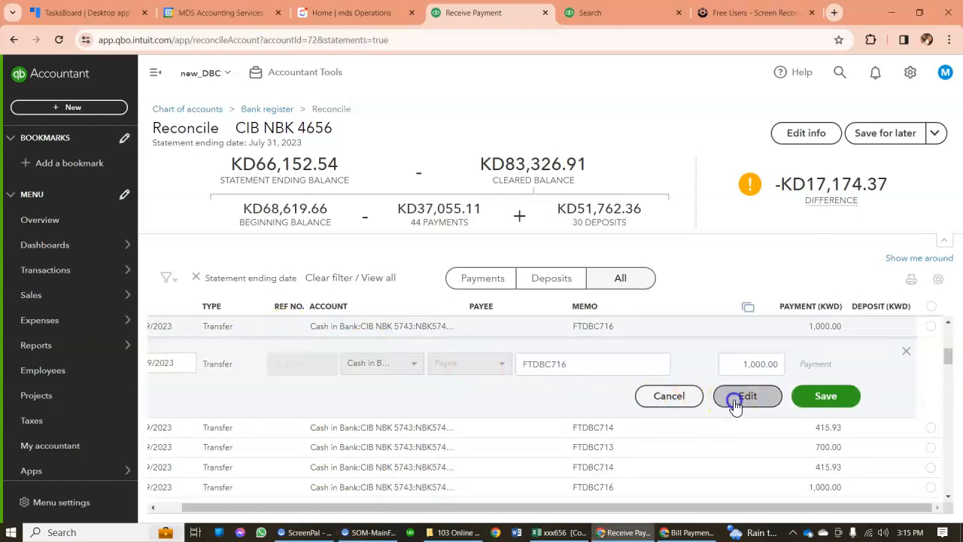
pyautogui.click(733, 400)
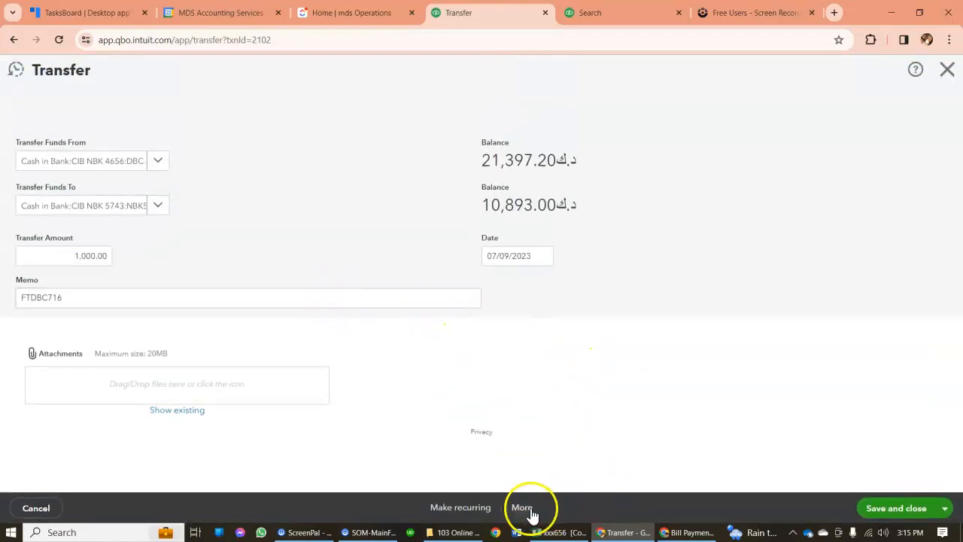
pyautogui.click(508, 424)
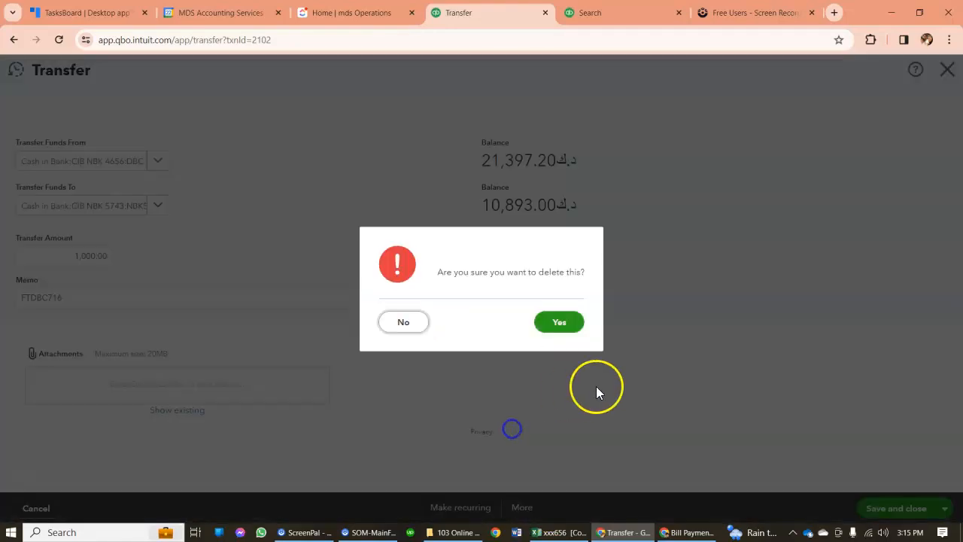
pyautogui.click(559, 323)
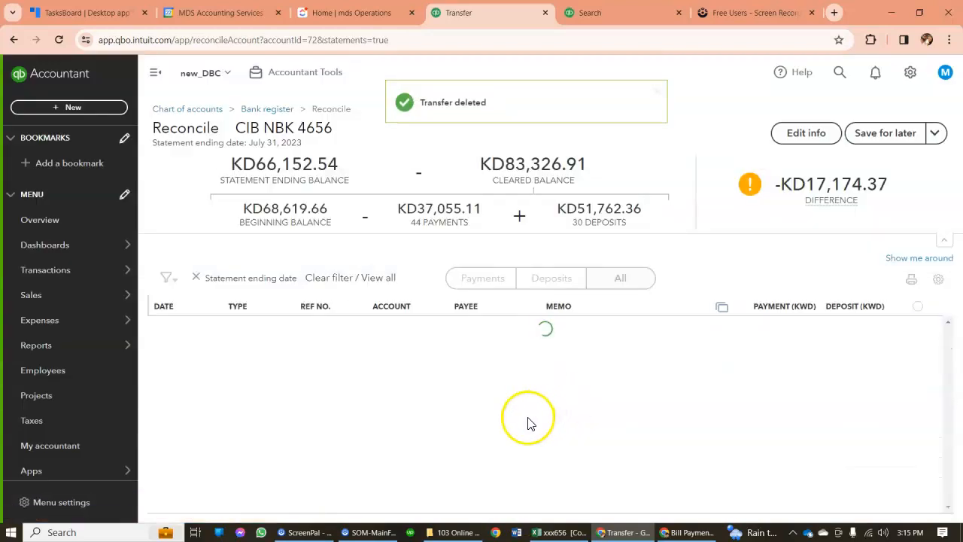
# - Examine the reconciliation list's 07/09/2023 and 07/12/2023 transfers with memos FTDBC713 to FTDBC719
pyautogui.scroll(-2, 516, 439)
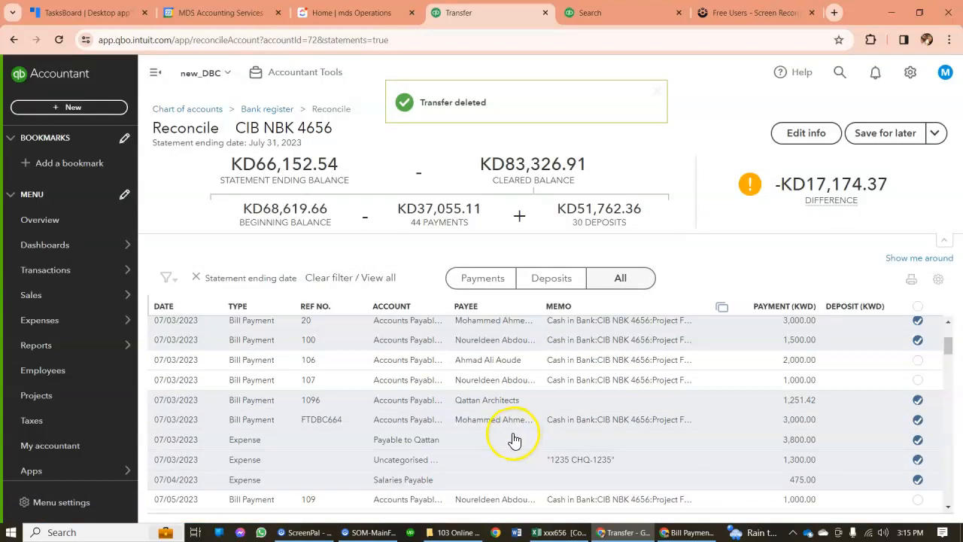
pyautogui.scroll(2, 515, 441)
pyautogui.scroll(-5, 588, 440)
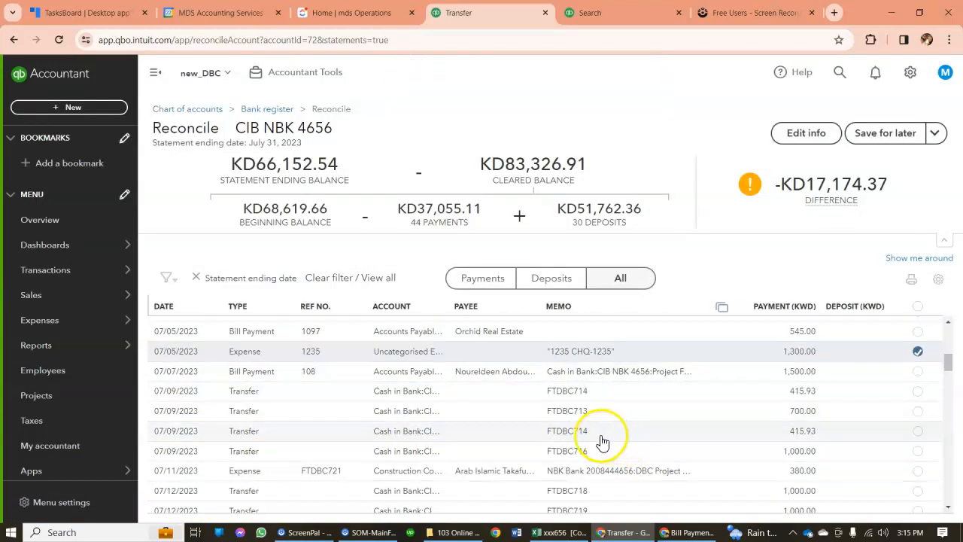
pyautogui.scroll(-5, 601, 441)
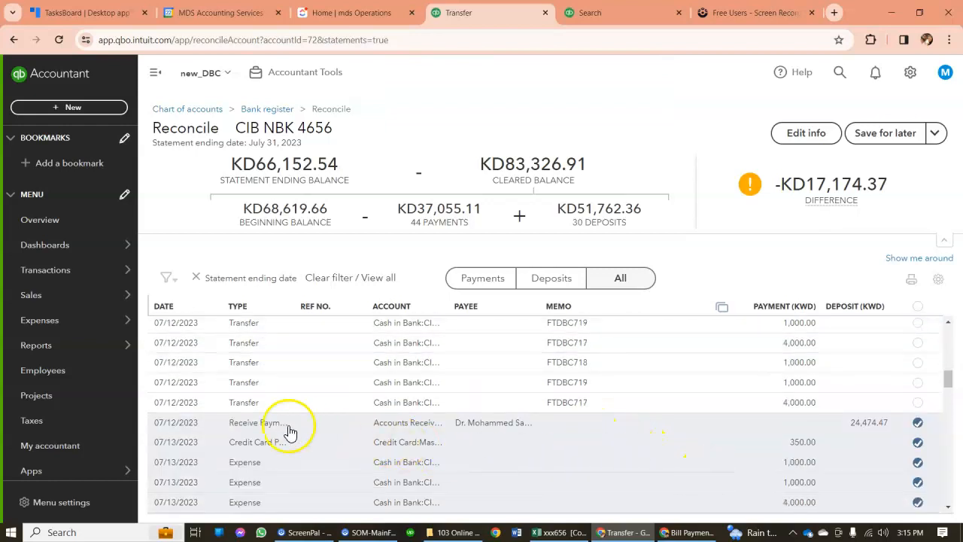
pyautogui.scroll(-2, 300, 448)
pyautogui.scroll(2, 519, 436)
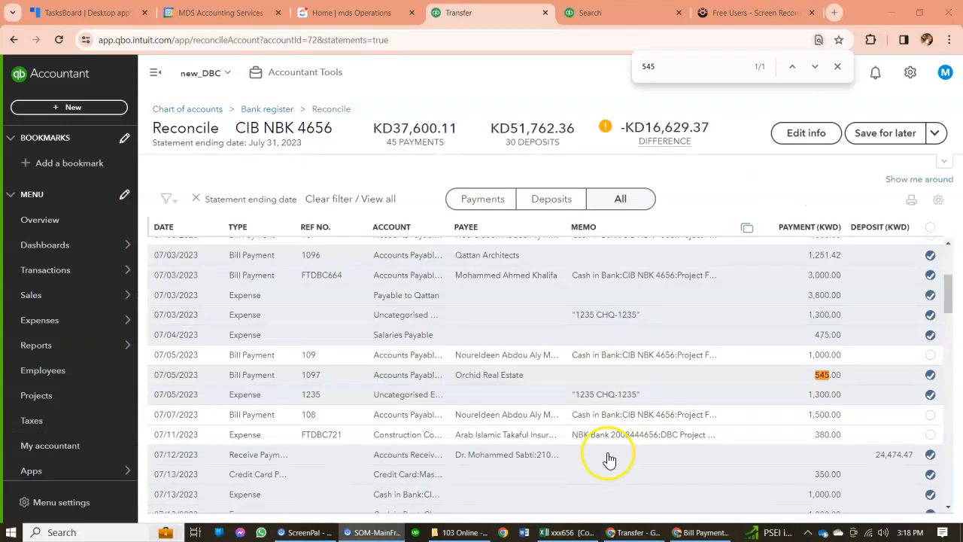
# - Widen the Payee column in the reconciliation list and check the cheque 1231 entry in row 752 of the Excel statement
pyautogui.moveTo(559, 228); pyautogui.dragTo(603, 230)
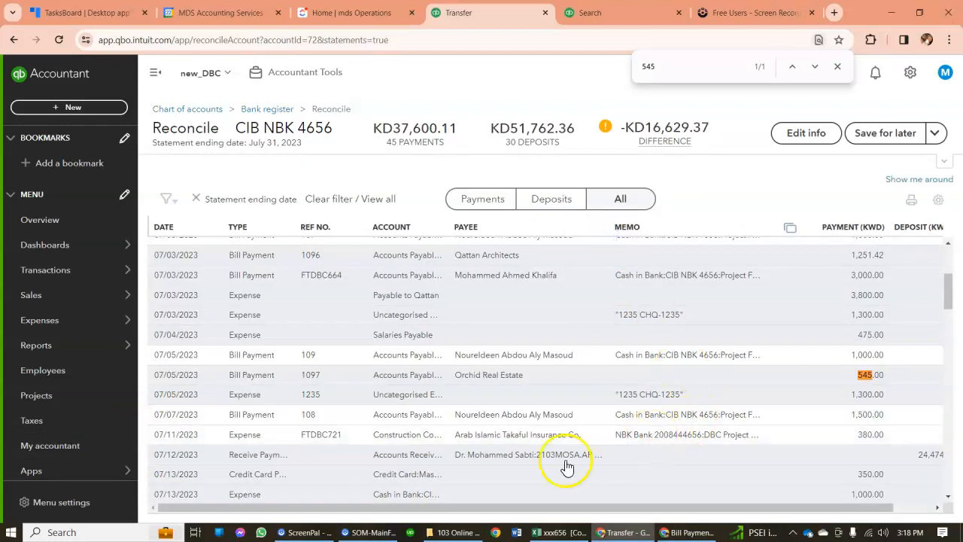
pyautogui.click(558, 532)
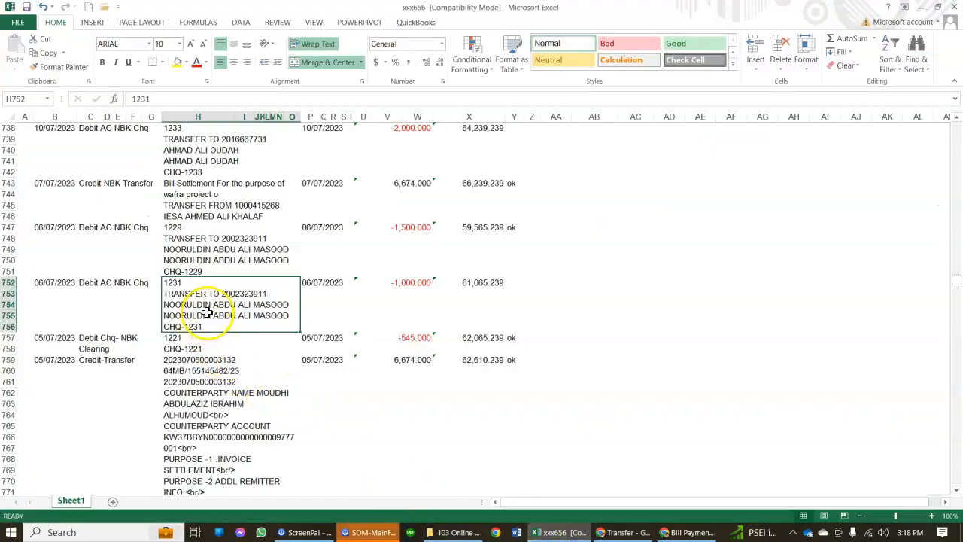
pyautogui.click(256, 316)
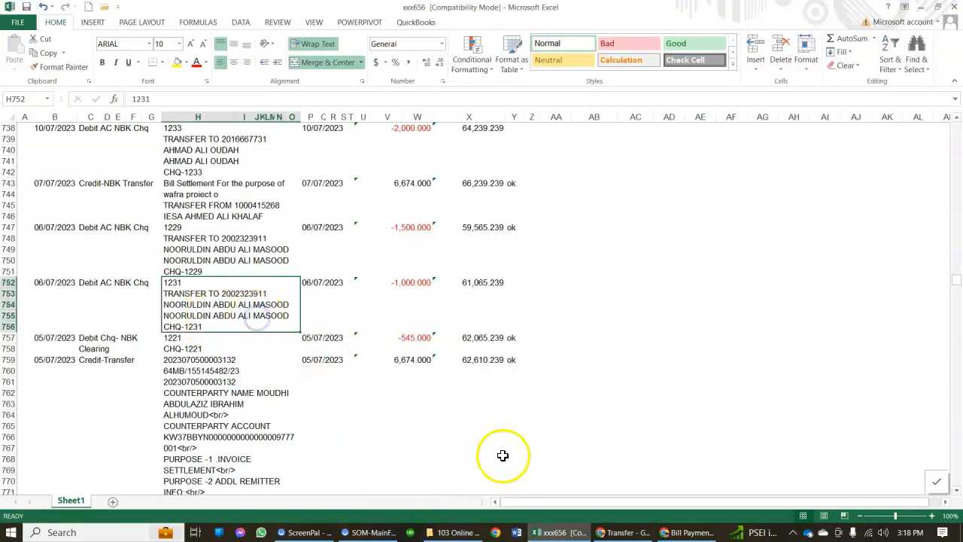
pyautogui.click(624, 533)
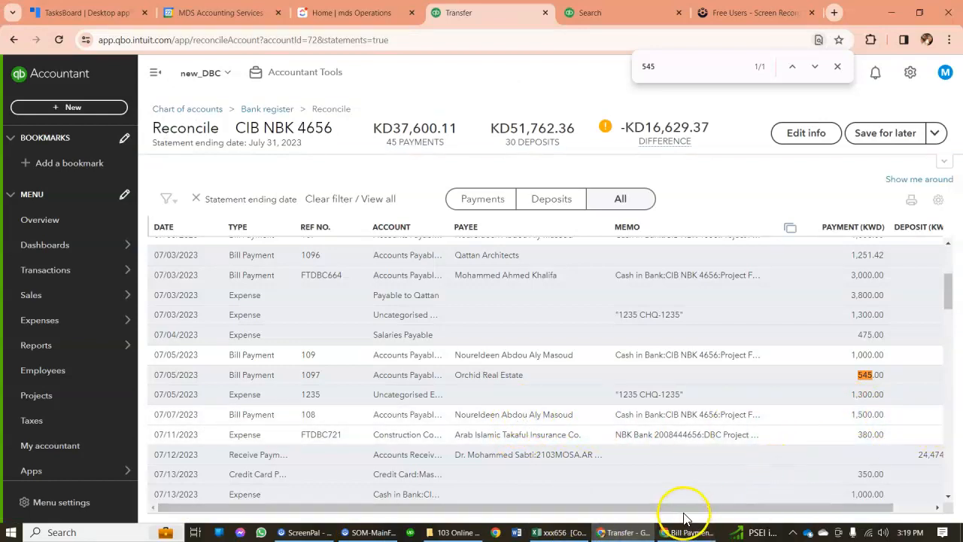
# - Narrow the reference number and date columns, and mark the 07/07/2023 bill payment 108 of 1,500.00 as cleared
pyautogui.moveTo(364, 230); pyautogui.dragTo(229, 228)
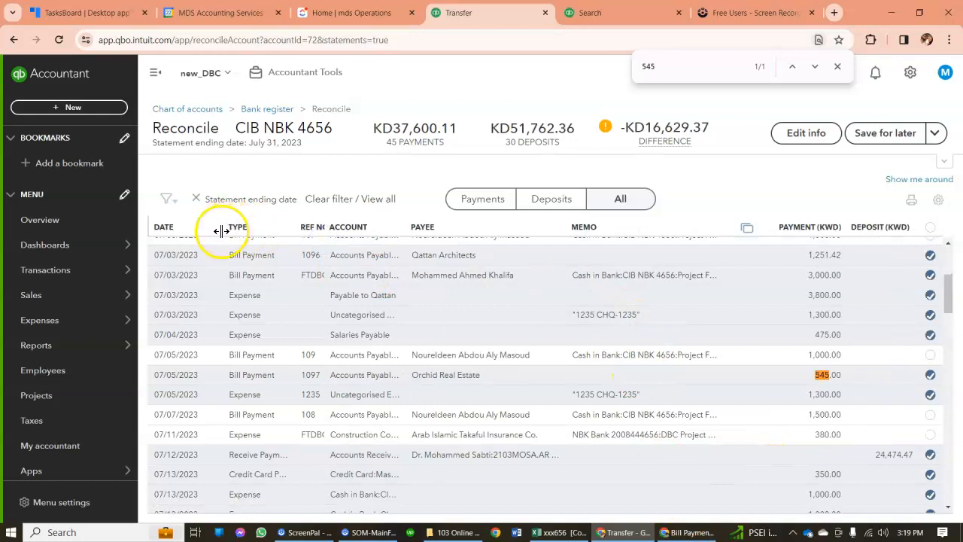
pyautogui.moveTo(216, 233); pyautogui.dragTo(209, 233)
pyautogui.click(926, 414)
# - Switch to the Excel statement and mark the 12/07/2023 cheque 1228 debit of 1,500.000 in row 723 as ok
pyautogui.click(560, 531)
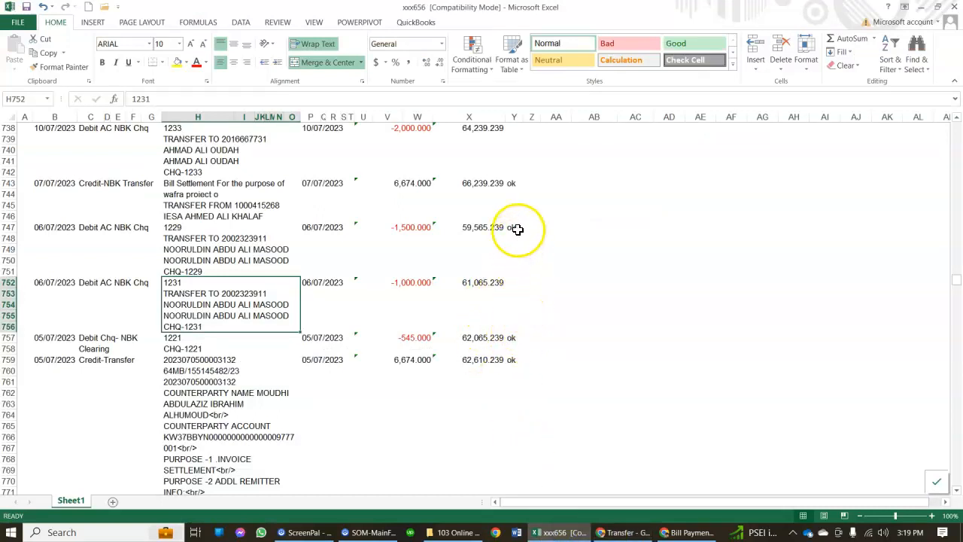
pyautogui.click(409, 248)
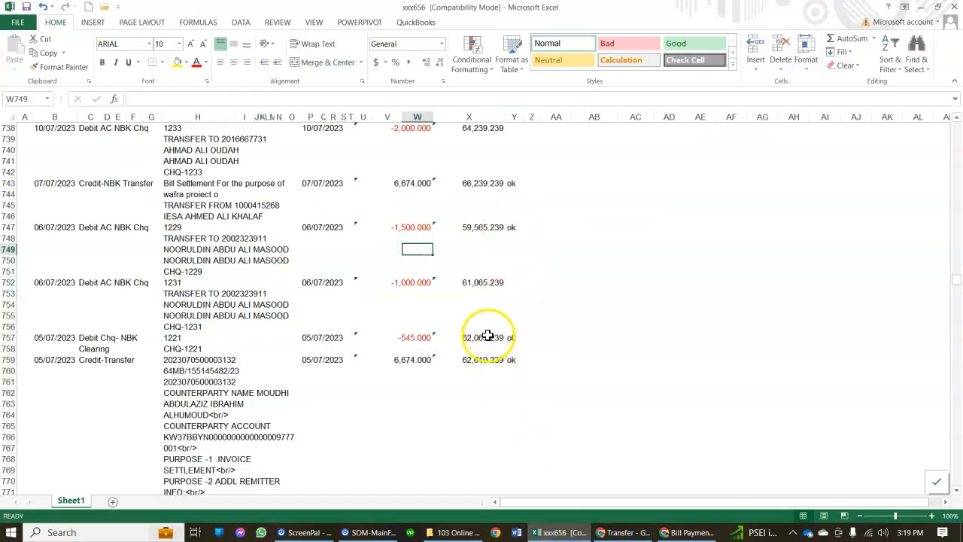
pyautogui.scroll(1, 383, 364)
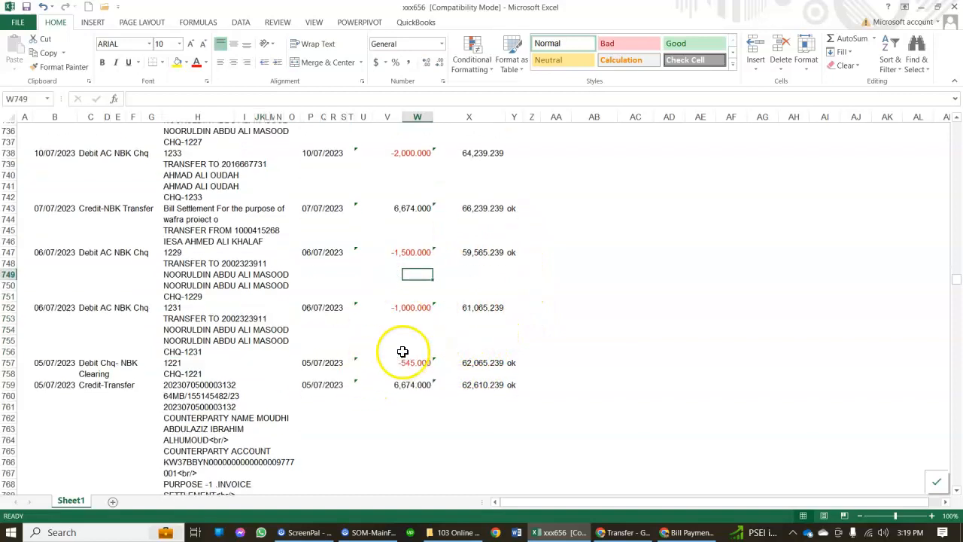
pyautogui.click(513, 249)
pyautogui.scroll(4, 549, 346)
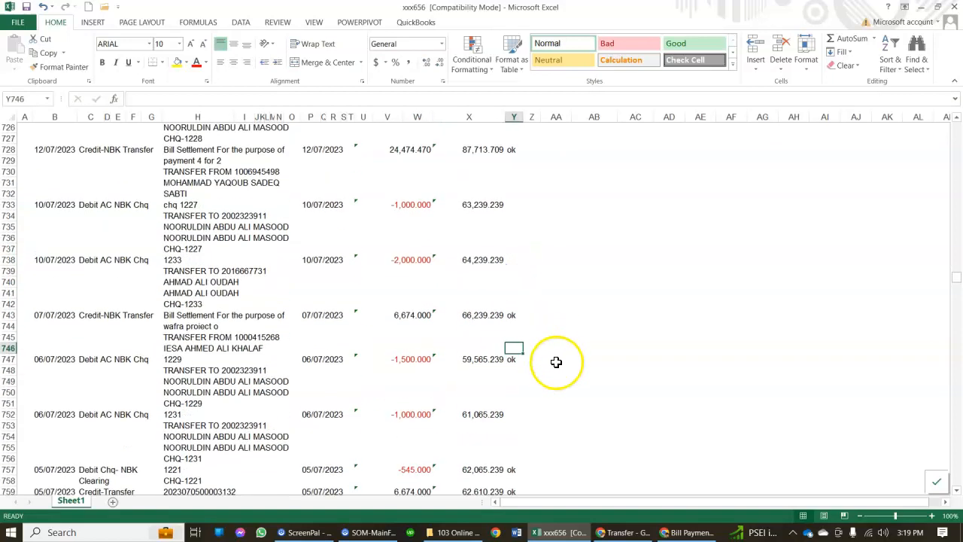
pyautogui.scroll(2, 555, 369)
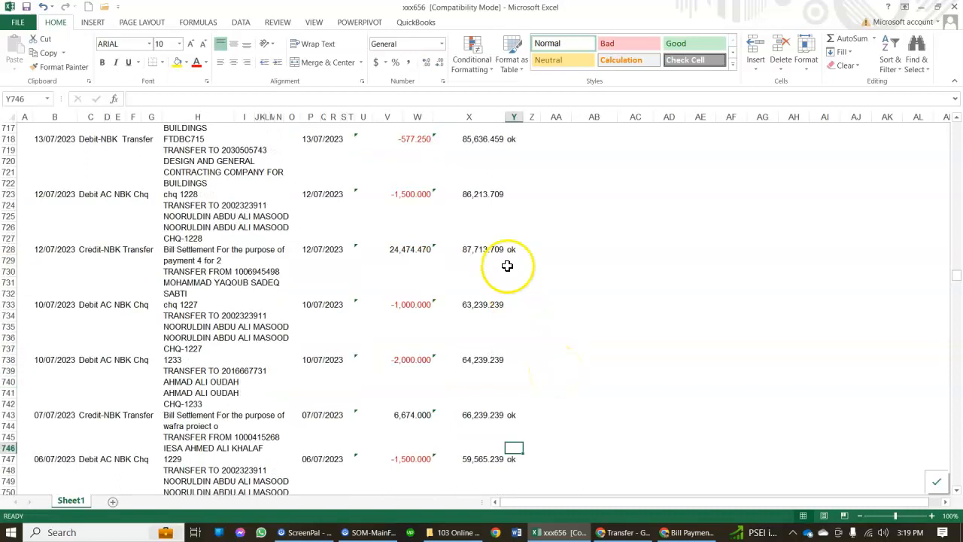
pyautogui.click(520, 194)
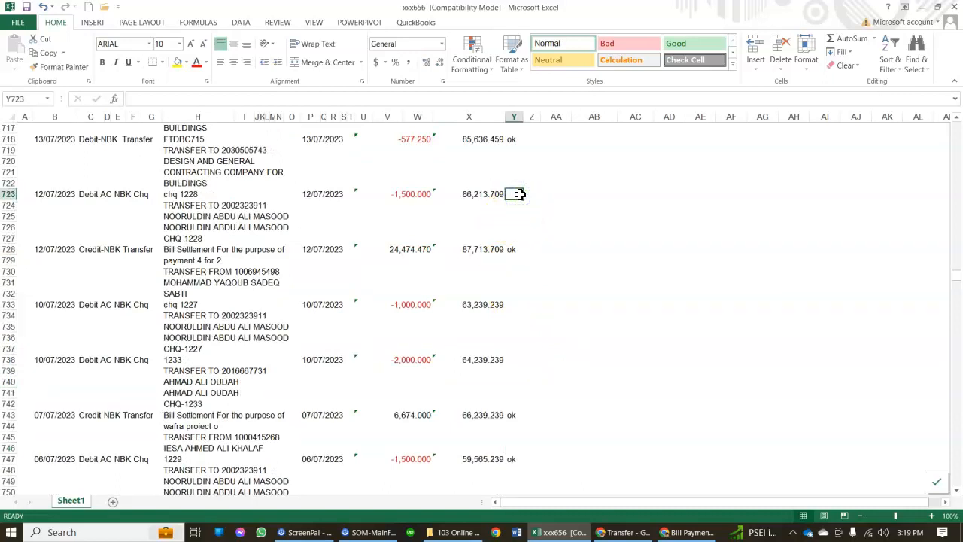
pyautogui.write('ok')
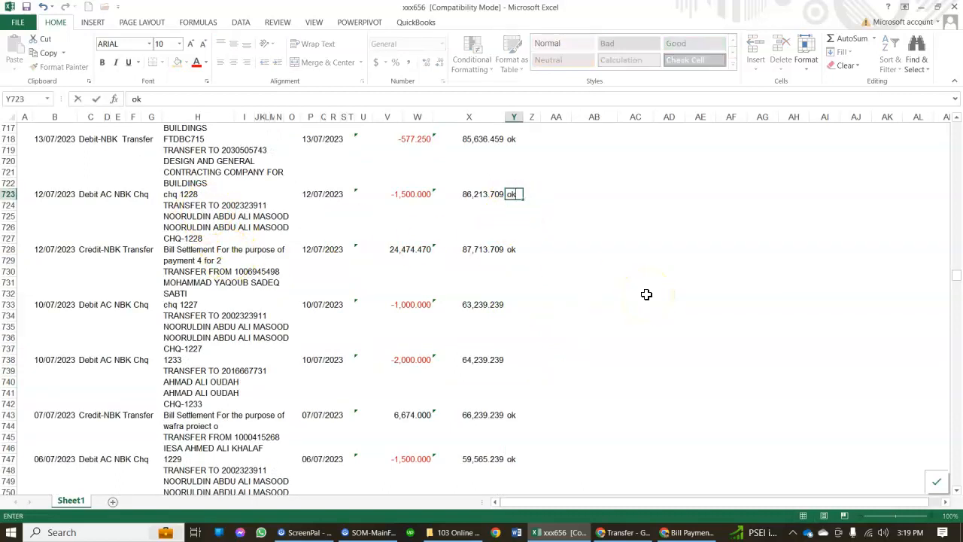
pyautogui.press('Return')
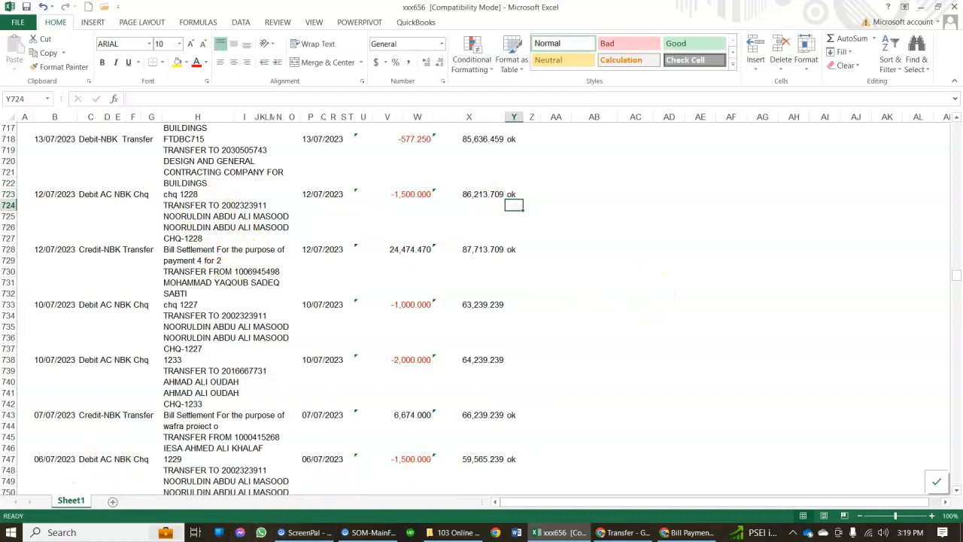
# - Compare the uncleared 07/03/2023 bill payments 106 and 107 in QuickBooks with the Excel statement's cheque lines from 10/07/2023 down to 04/07/2023
pyautogui.hotkey('alt', 'Tab')
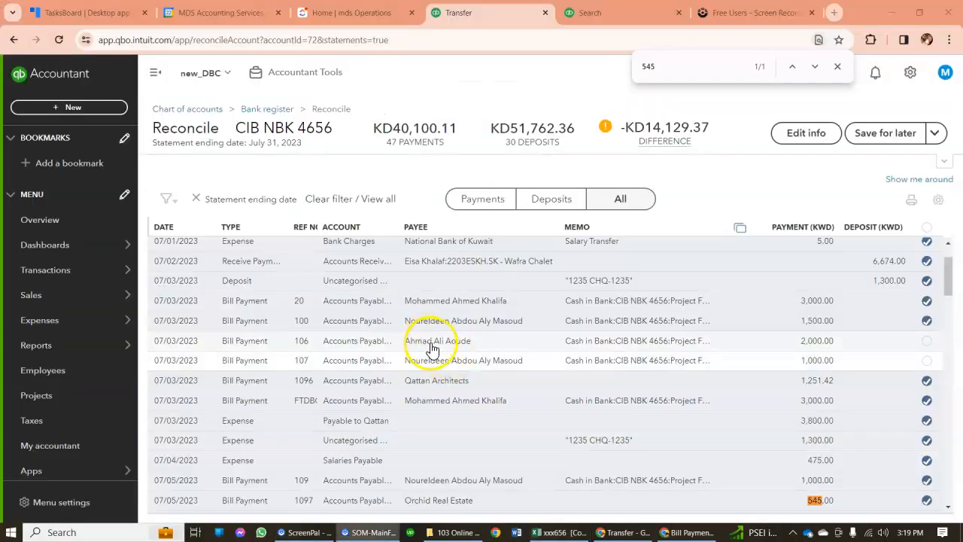
pyautogui.click(627, 534)
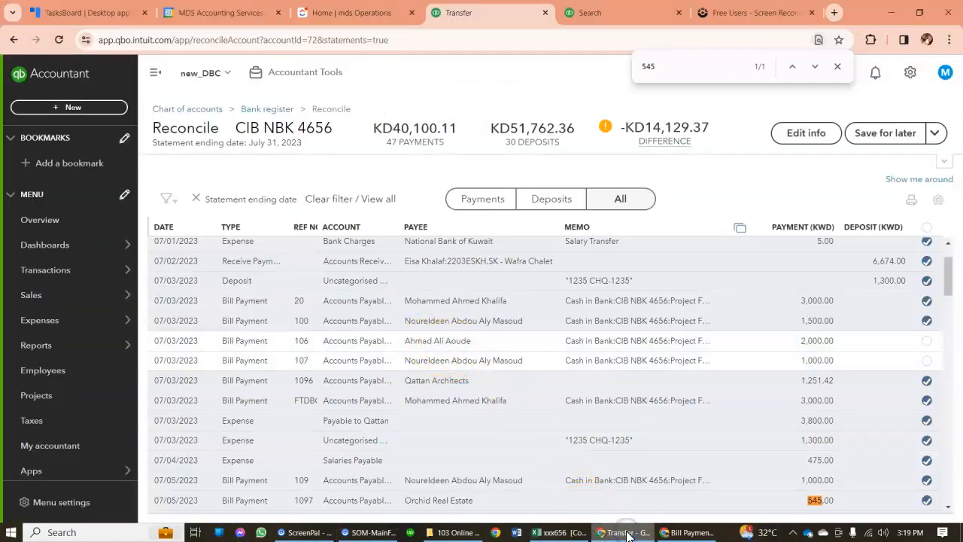
pyautogui.click(627, 533)
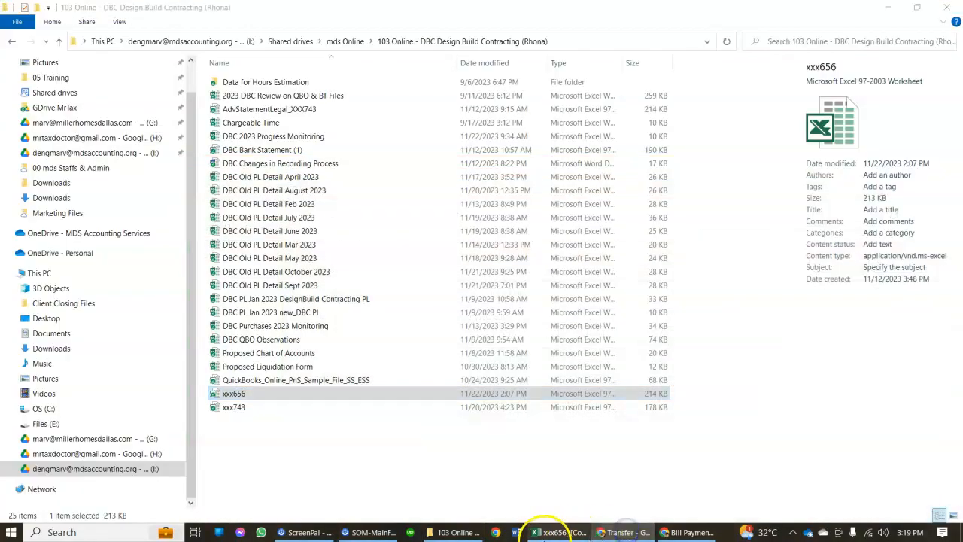
pyautogui.click(549, 532)
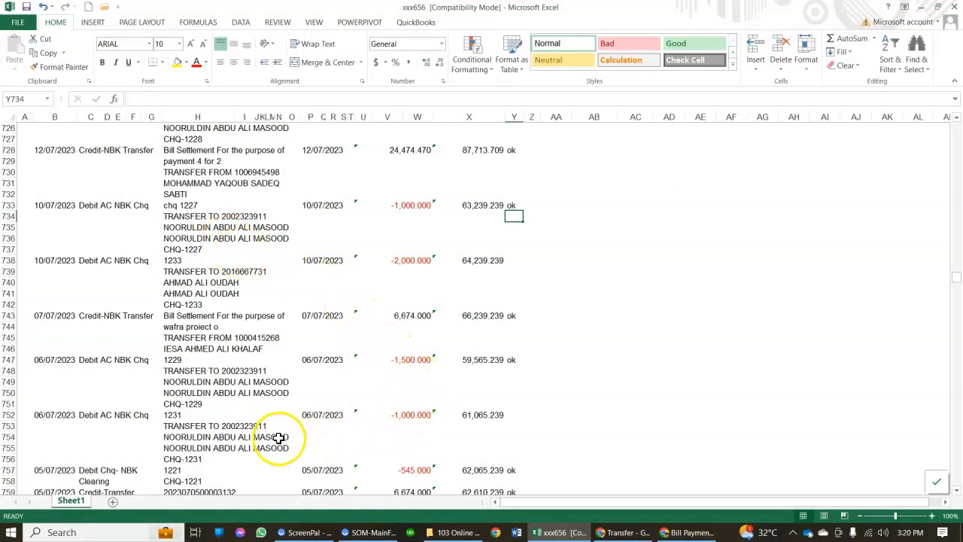
pyautogui.scroll(-1, 383, 294)
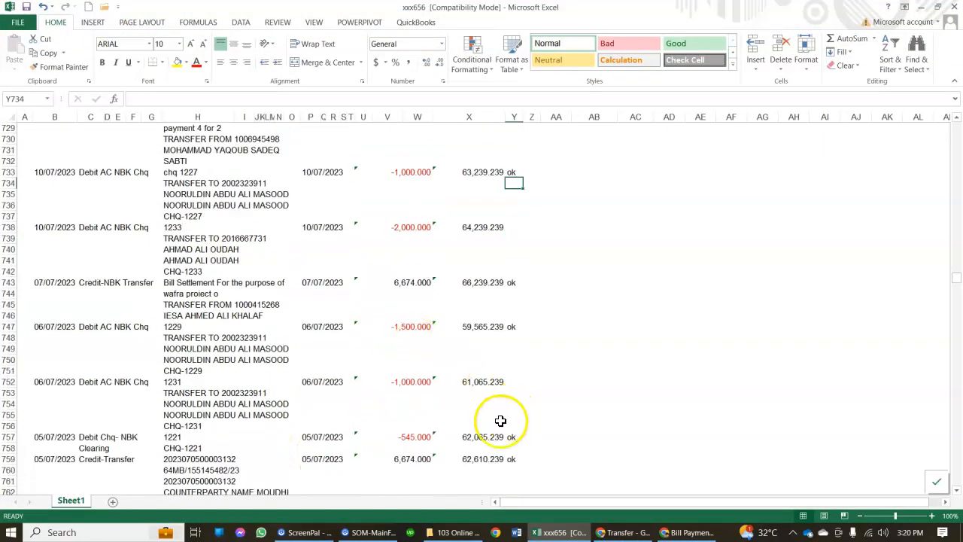
pyautogui.click(623, 531)
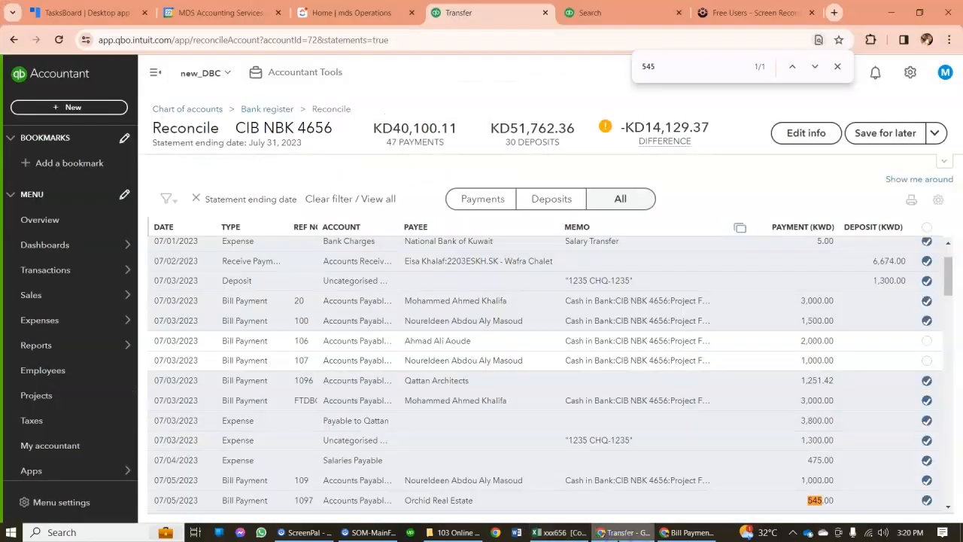
pyautogui.click(557, 531)
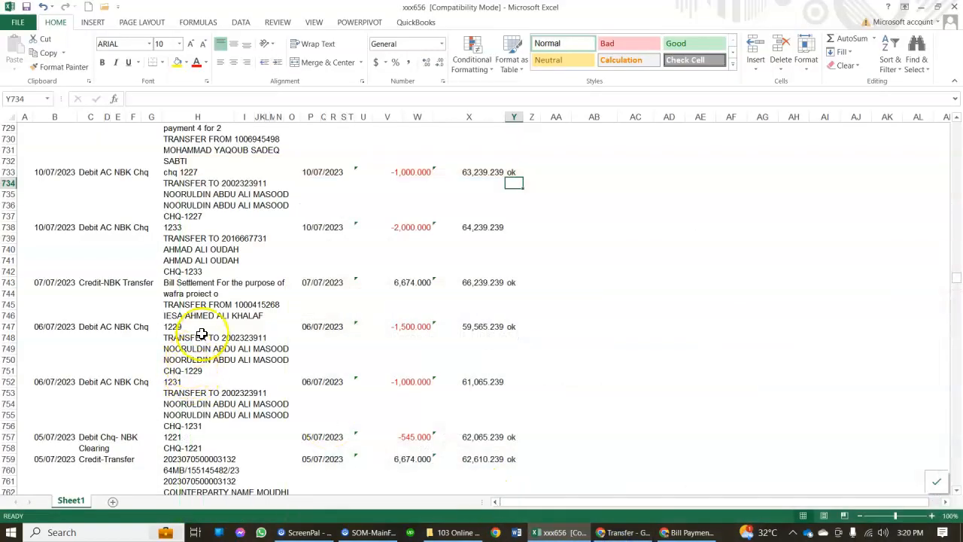
pyautogui.scroll(-3, 202, 333)
pyautogui.scroll(-7, 259, 374)
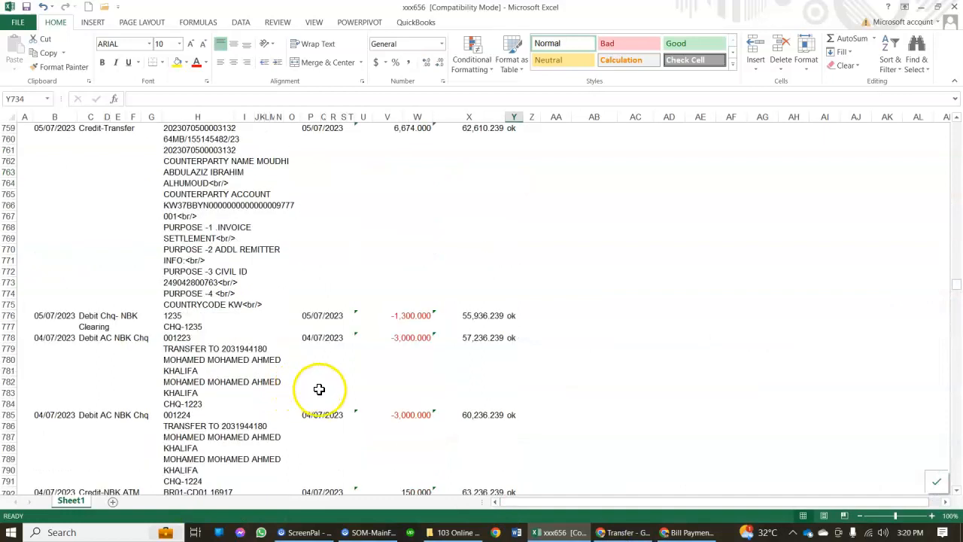
# - Examine the Excel statement's cheque and transfer debits from 04/07/2023 to 13/07/2023 for amounts of 1,000.000 and 2,000.000
pyautogui.scroll(-4, 414, 365)
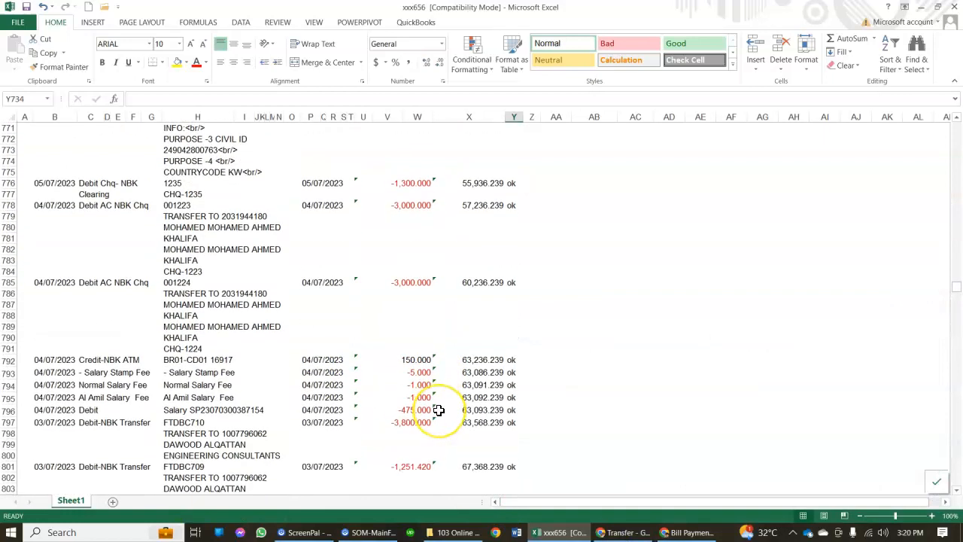
pyautogui.scroll(11, 439, 409)
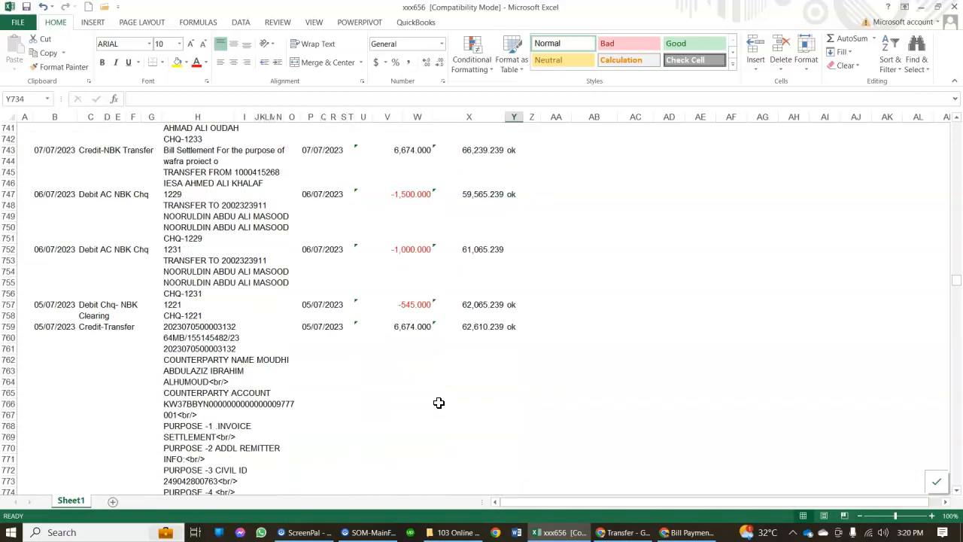
pyautogui.scroll(1, 439, 401)
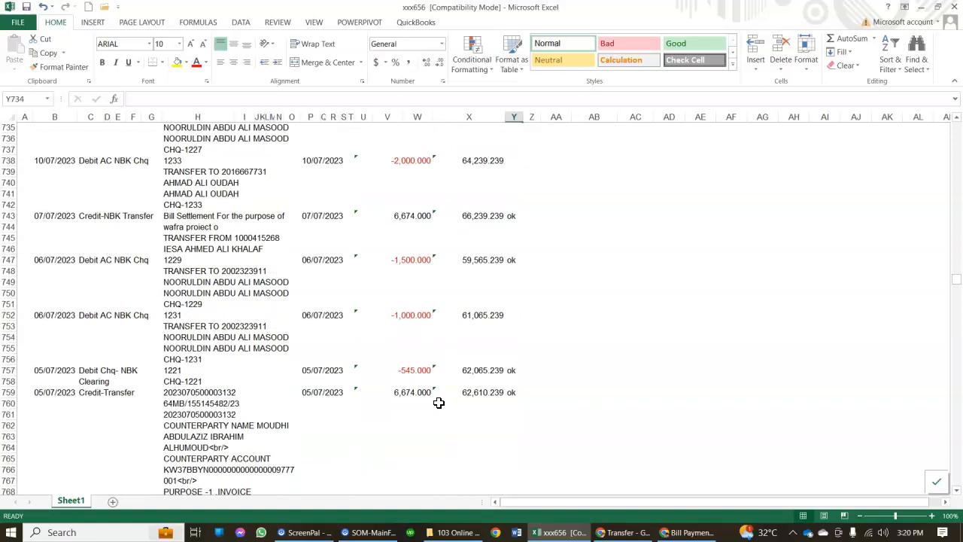
pyautogui.click(401, 315)
pyautogui.scroll(3, 432, 355)
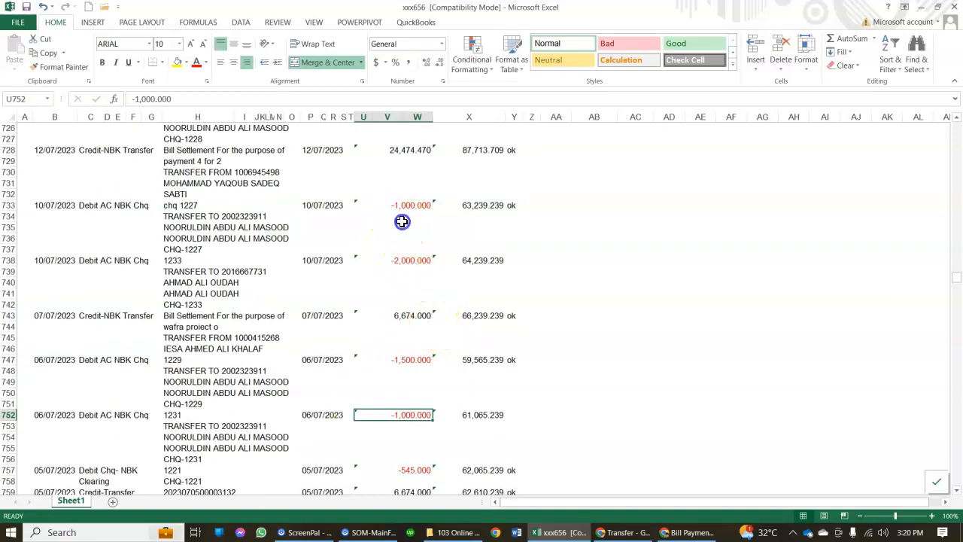
pyautogui.scroll(2, 406, 225)
pyautogui.click(382, 279)
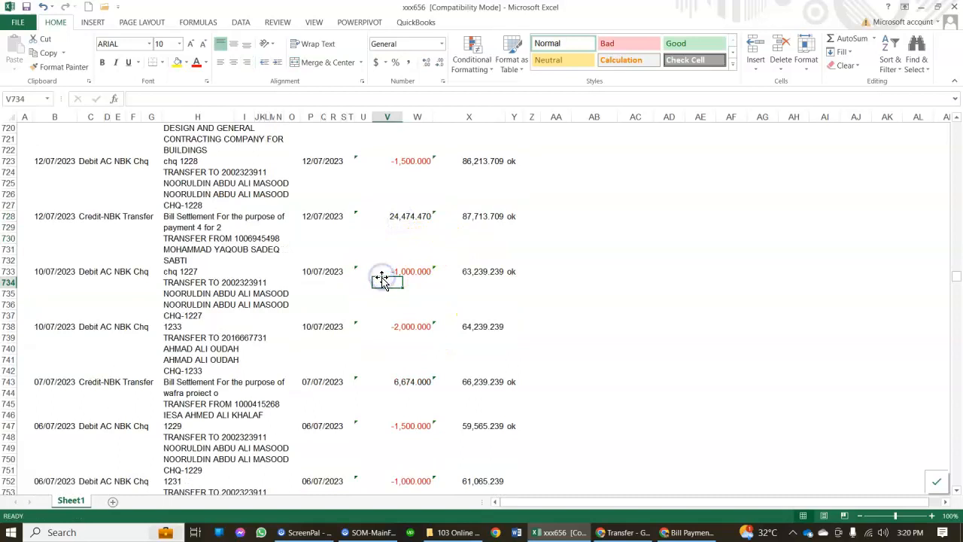
pyautogui.click(250, 246)
pyautogui.scroll(5, 357, 251)
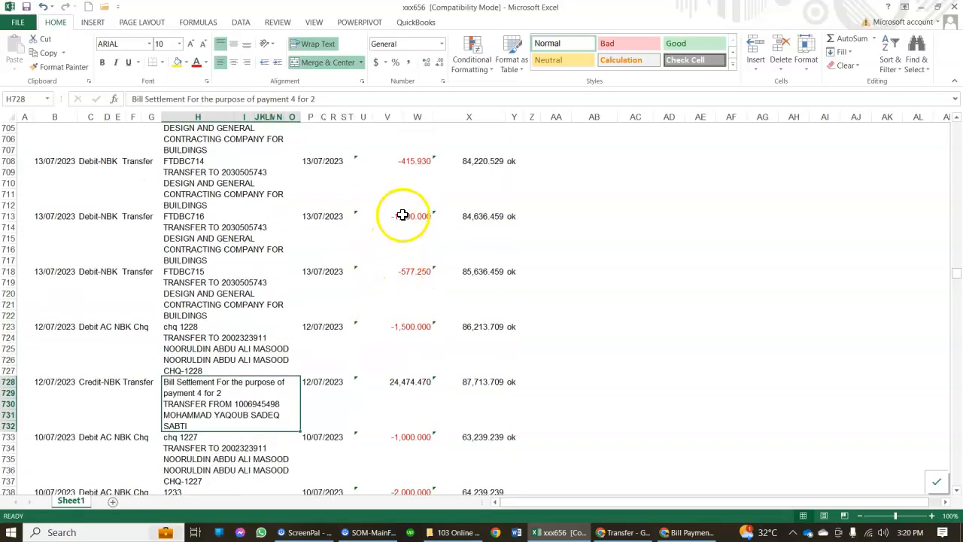
pyautogui.click(402, 215)
pyautogui.scroll(5, 436, 226)
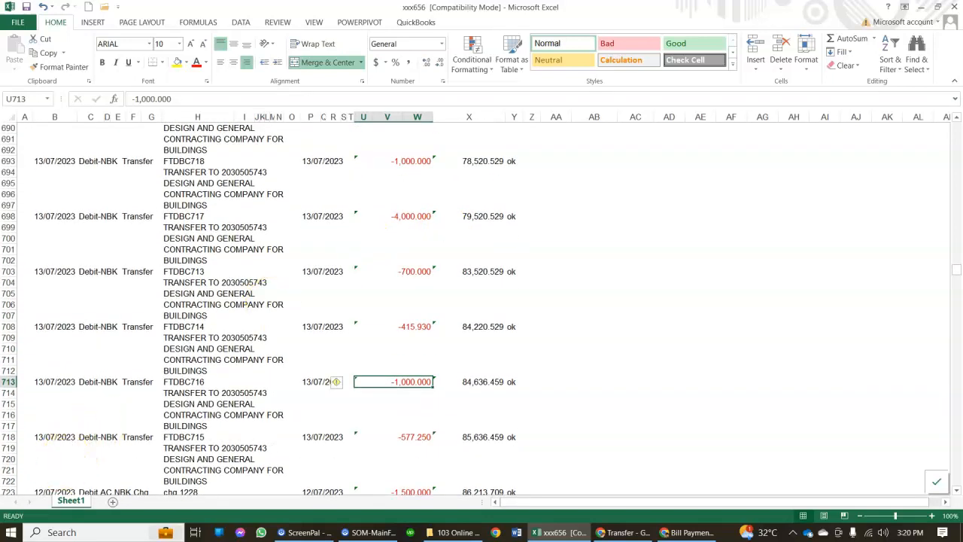
pyautogui.scroll(-8, 419, 392)
pyautogui.click(418, 392)
pyautogui.scroll(-1, 423, 401)
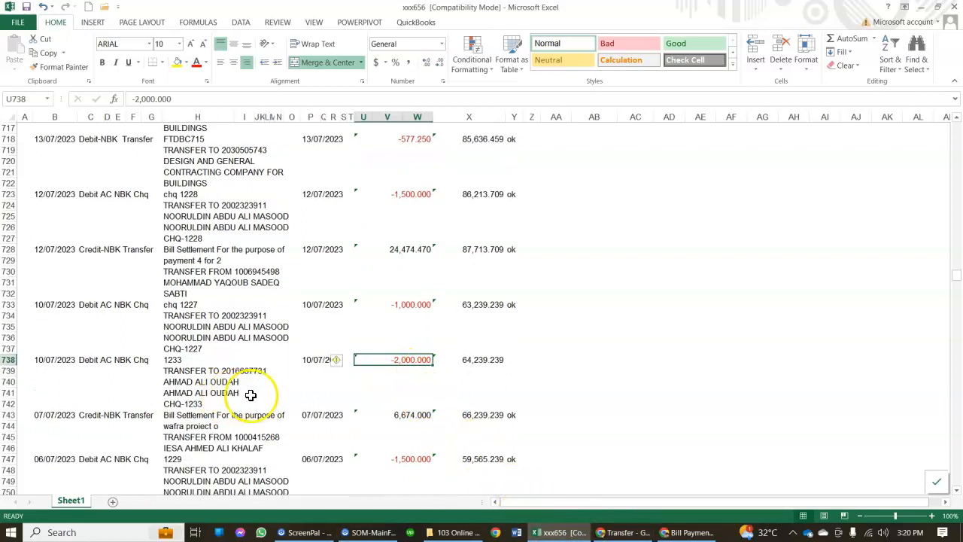
# - Mark the 07/03/2023 bill payment 106 of 2,000.00 as cleared in QuickBooks and the cheque 1233 debit in row 738 of Excel as ok
pyautogui.click(617, 527)
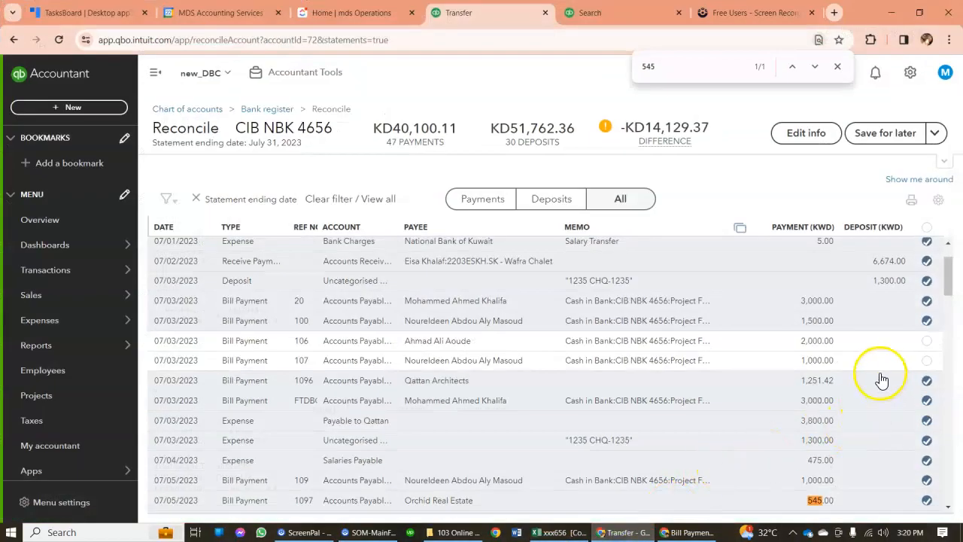
pyautogui.click(926, 340)
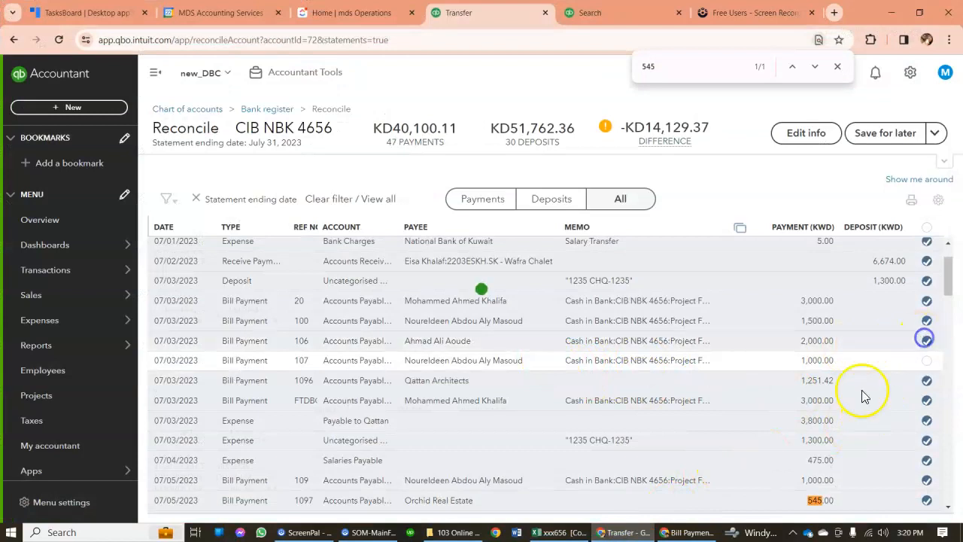
pyautogui.click(560, 528)
pyautogui.click(511, 359)
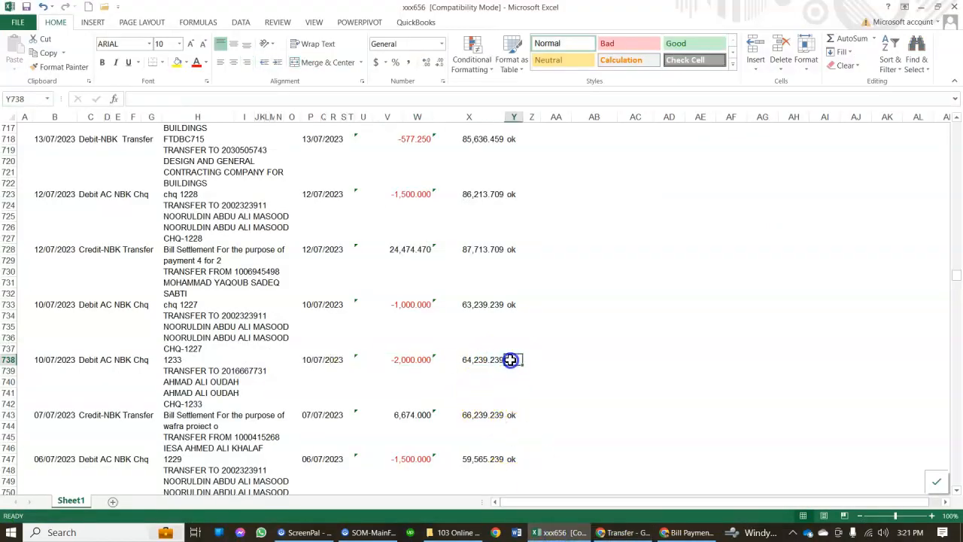
pyautogui.write('ok')
pyautogui.click(558, 347)
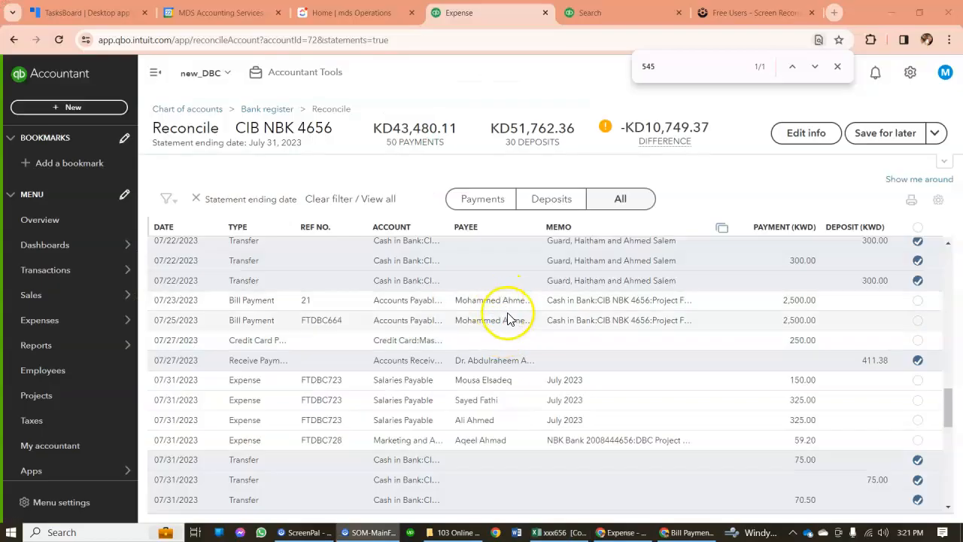
# - Mark the 24/07/2023 cheque 1225 debit of 2,500.000 in row 651 of the Excel statement as ok
pyautogui.click(622, 534)
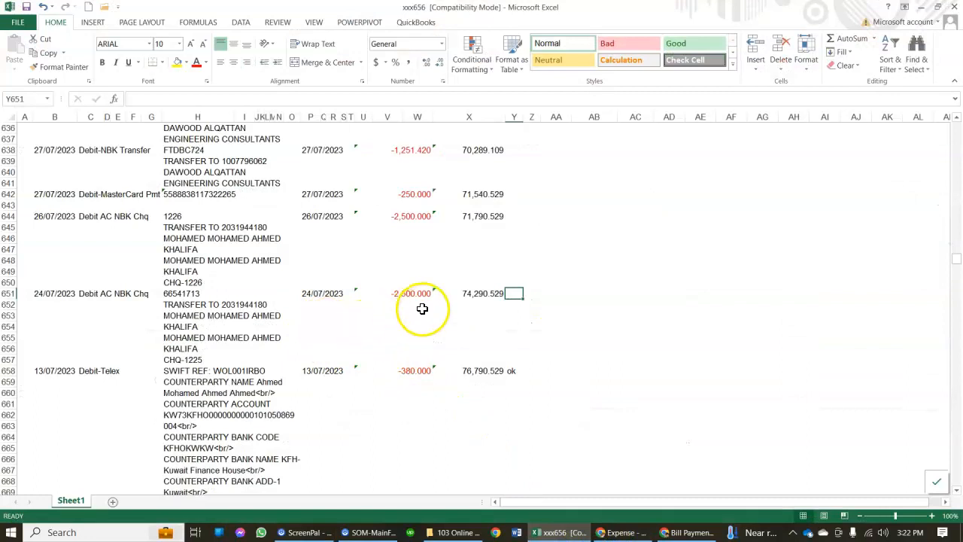
pyautogui.write('ok')
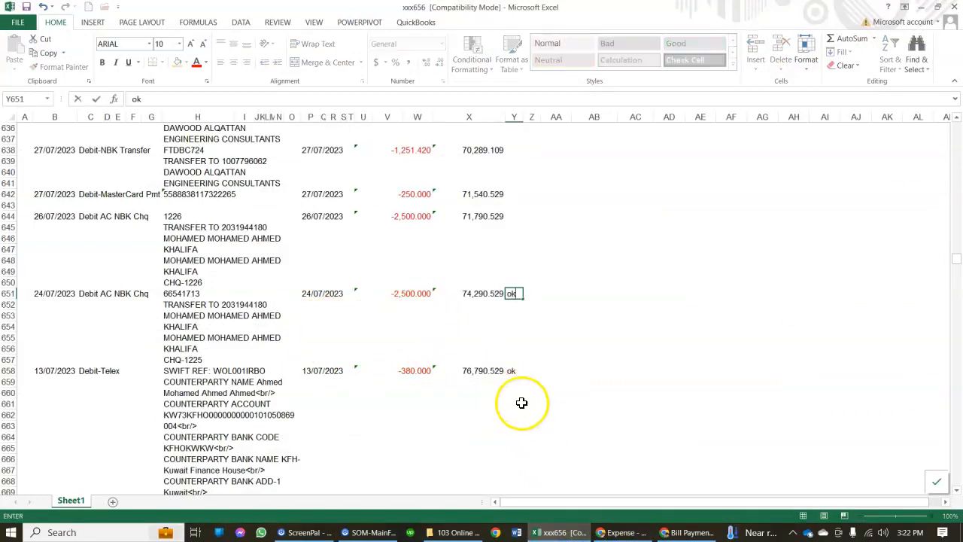
pyautogui.click(531, 359)
pyautogui.click(617, 529)
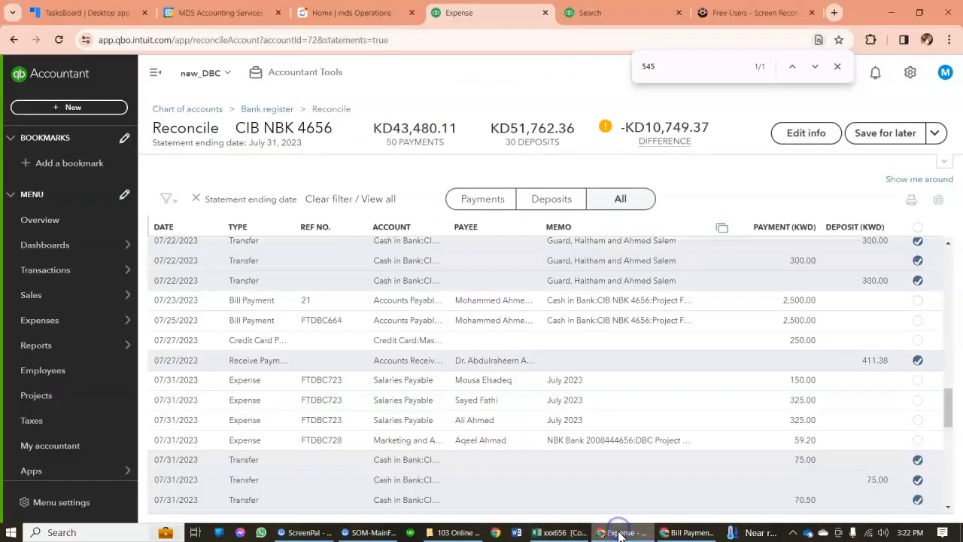
pyautogui.click(554, 532)
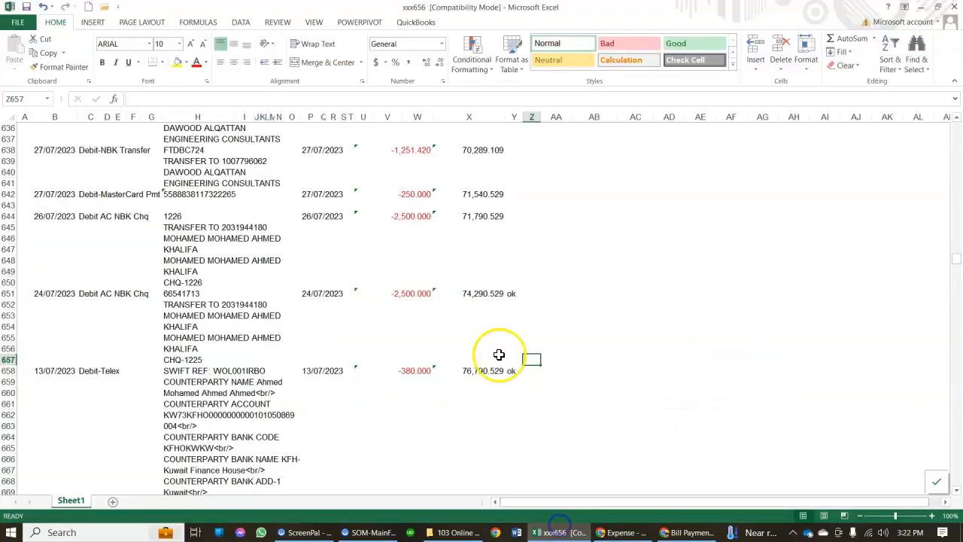
# - Mark the 26/07/2023 cheque 1226 debit in row 644 as ok and clear the 07/25/2023 bill payment FTDBC664 of 2,500.00 in QuickBooks
pyautogui.click(513, 218)
pyautogui.write('ok')
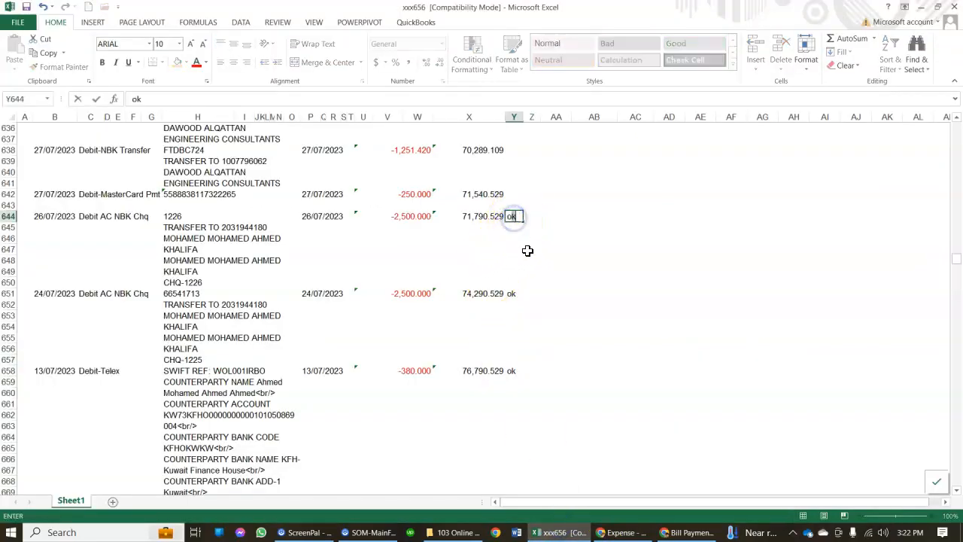
pyautogui.click(555, 315)
pyautogui.click(604, 533)
pyautogui.click(917, 319)
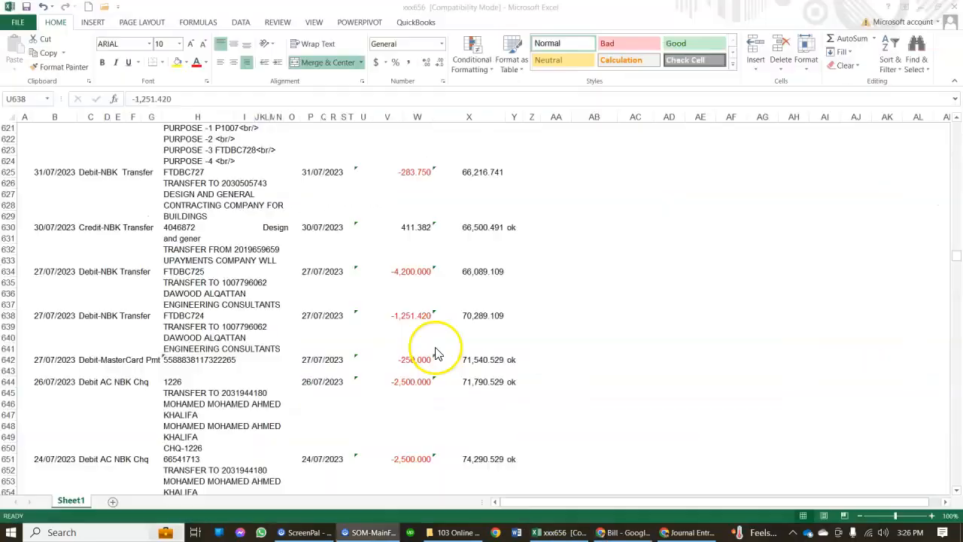
# - Look up the 27/07/2023 debit of 1,251.420 from row 638 in both QuickBooks companies and check new_DBC's bill 717
pyautogui.click(423, 320)
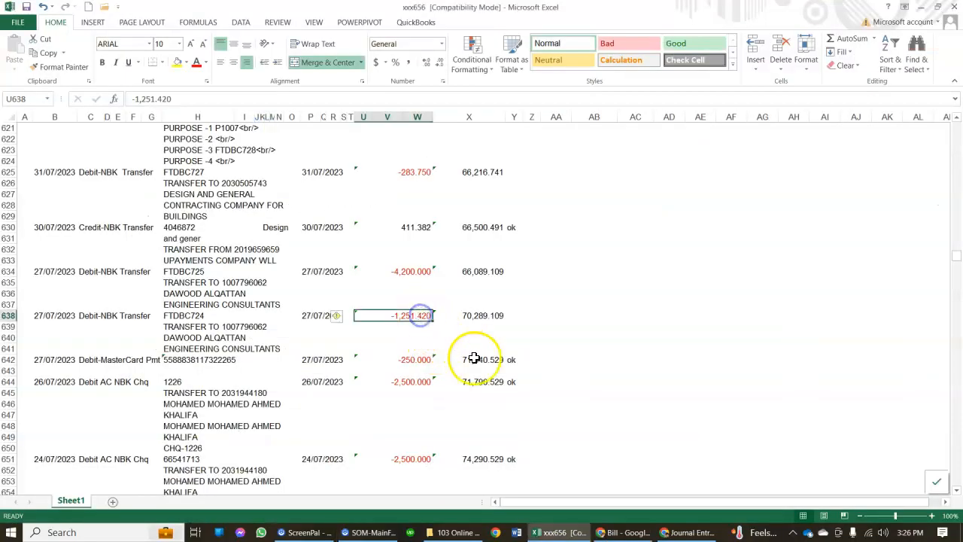
pyautogui.click(685, 531)
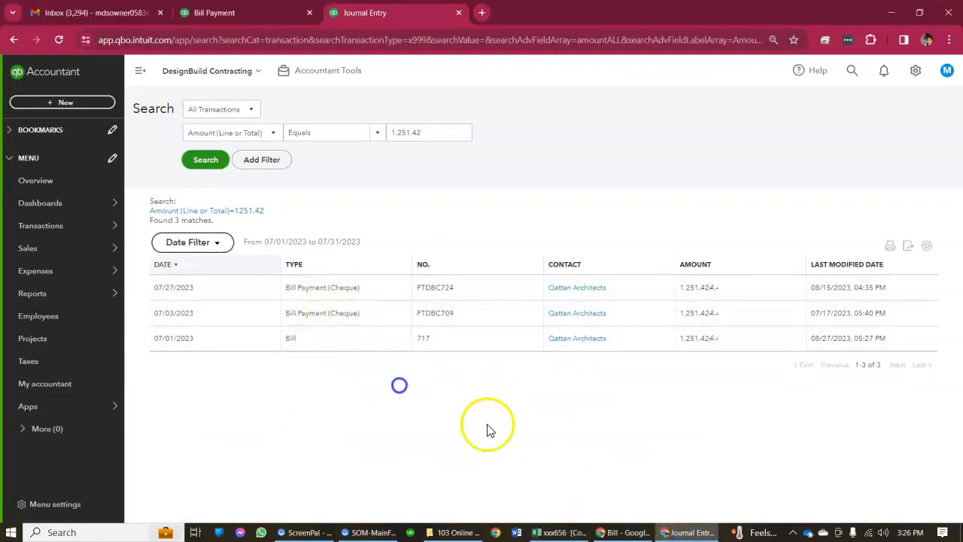
pyautogui.click(624, 532)
pyautogui.click(85, 180)
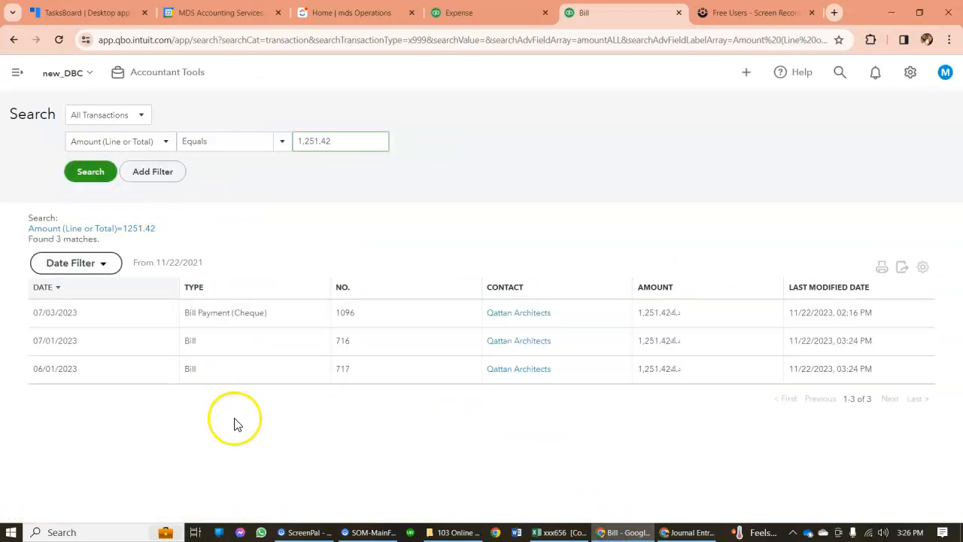
pyautogui.click(292, 369)
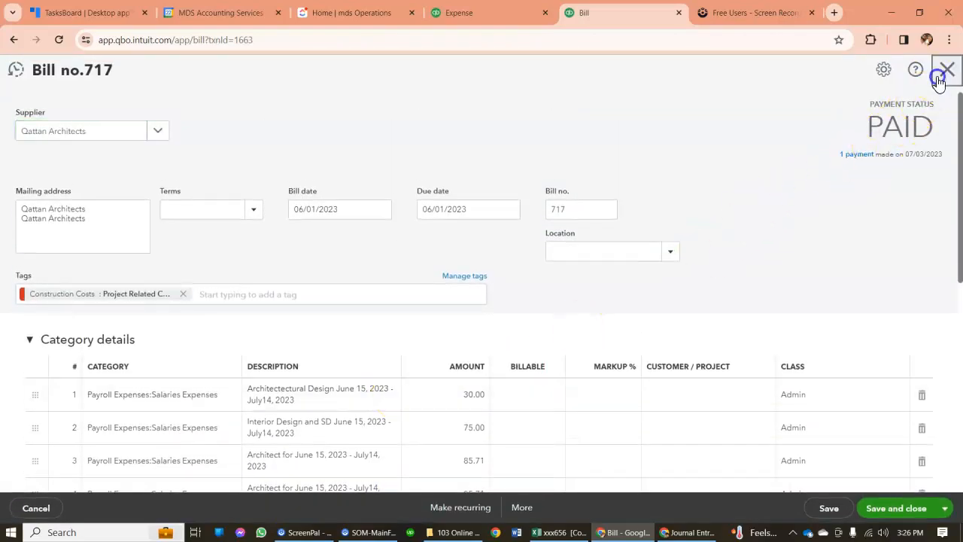
pyautogui.click(947, 69)
# - Start a payment for Qattan Architects bill 716 in new_DBC and set its payment date to 07/27/2023
pyautogui.click(258, 347)
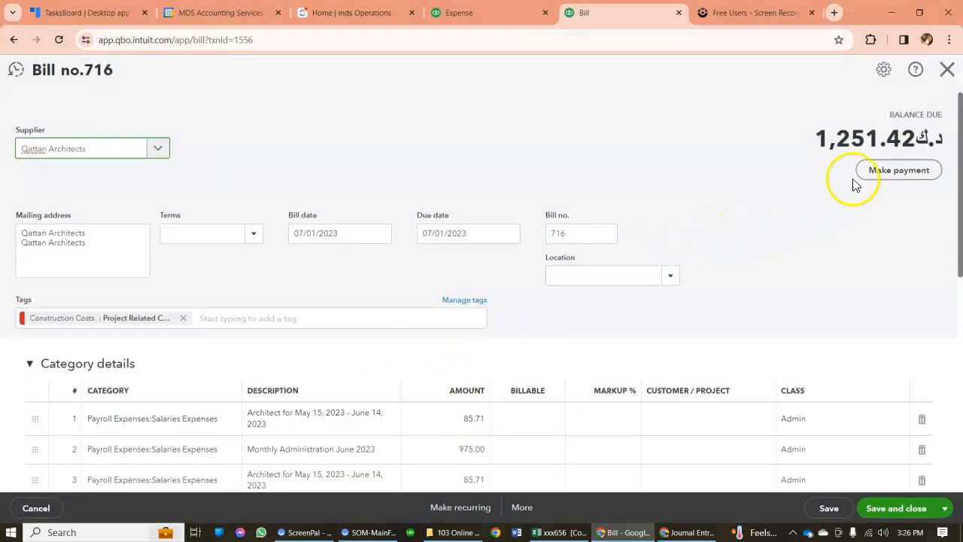
pyautogui.click(859, 174)
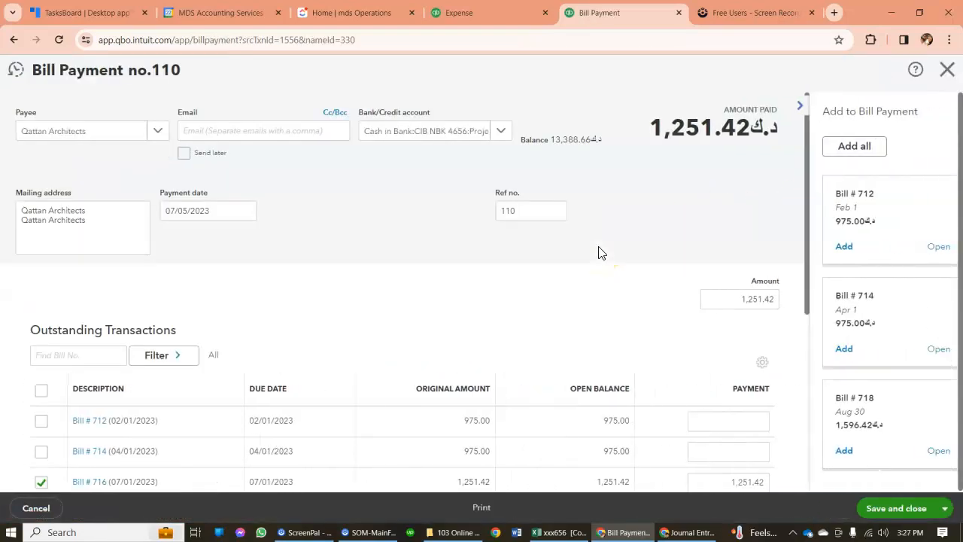
pyautogui.click(246, 212)
pyautogui.click(276, 242)
pyautogui.click(172, 242)
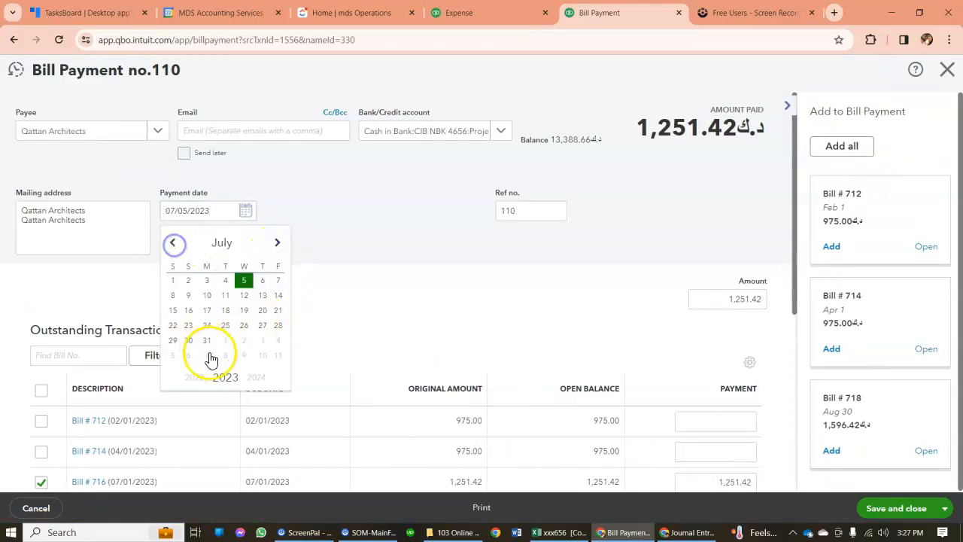
pyautogui.click(260, 325)
# - Switch to DesignBuild Contracting in QuickBooks and check the bank account used in the 07/03/2023 bill payment FTDBC709
pyautogui.click(677, 533)
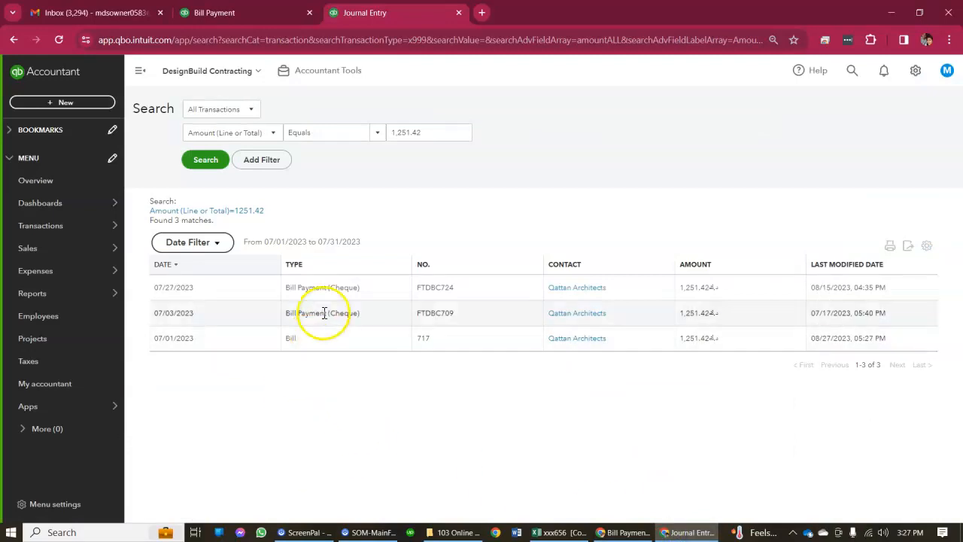
pyautogui.click(324, 313)
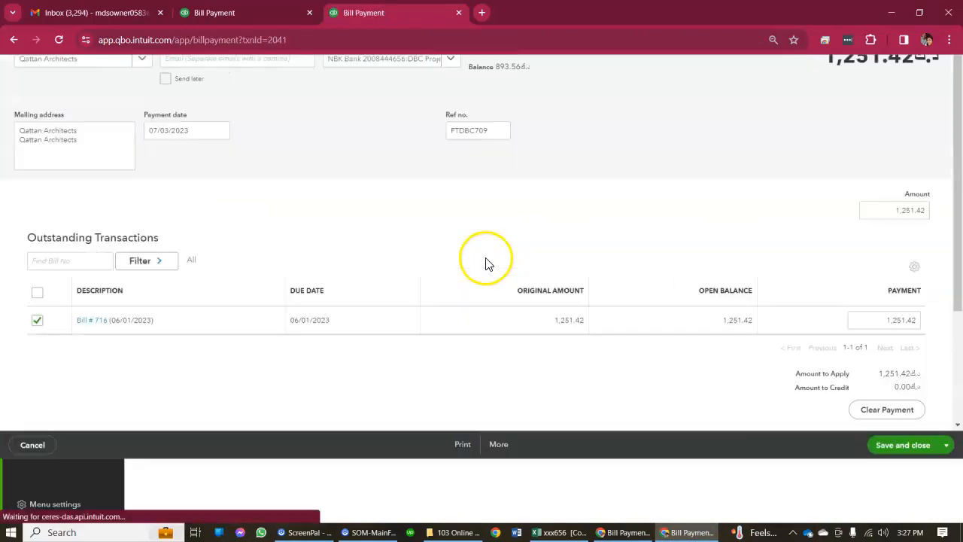
pyautogui.click(445, 127)
pyautogui.click(607, 113)
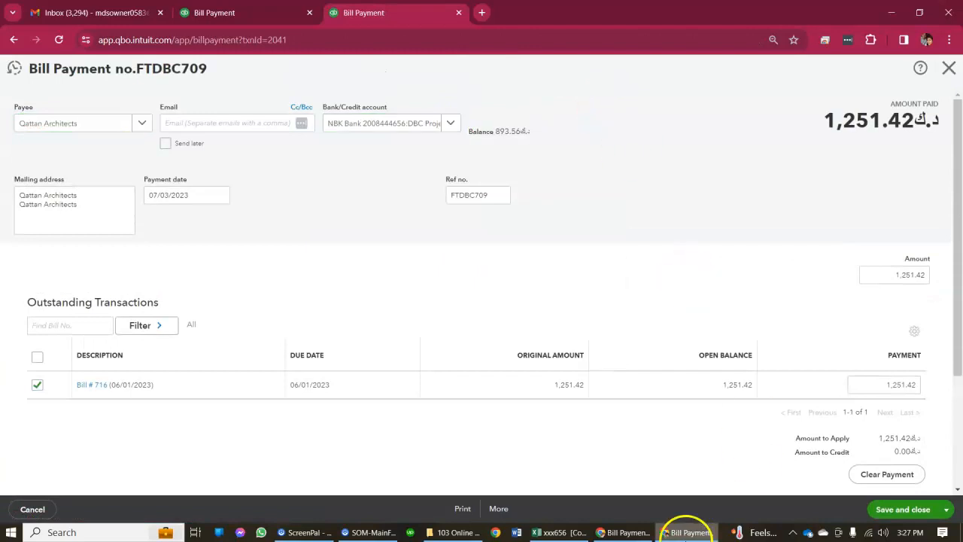
# - Return to the new_DBC bill payment and set its bank account to DBC Project Management
pyautogui.click(615, 532)
pyautogui.click(505, 135)
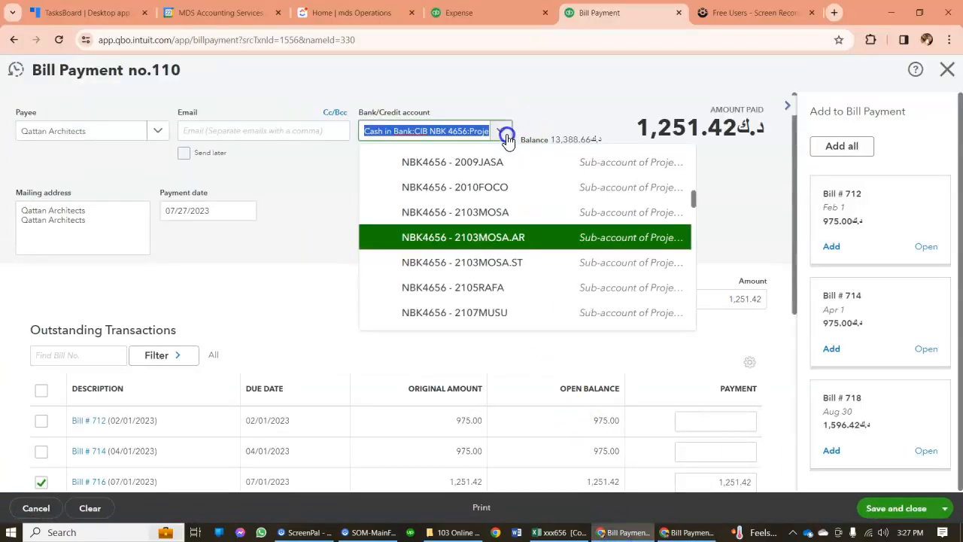
pyautogui.click(506, 136)
pyautogui.write('dbc')
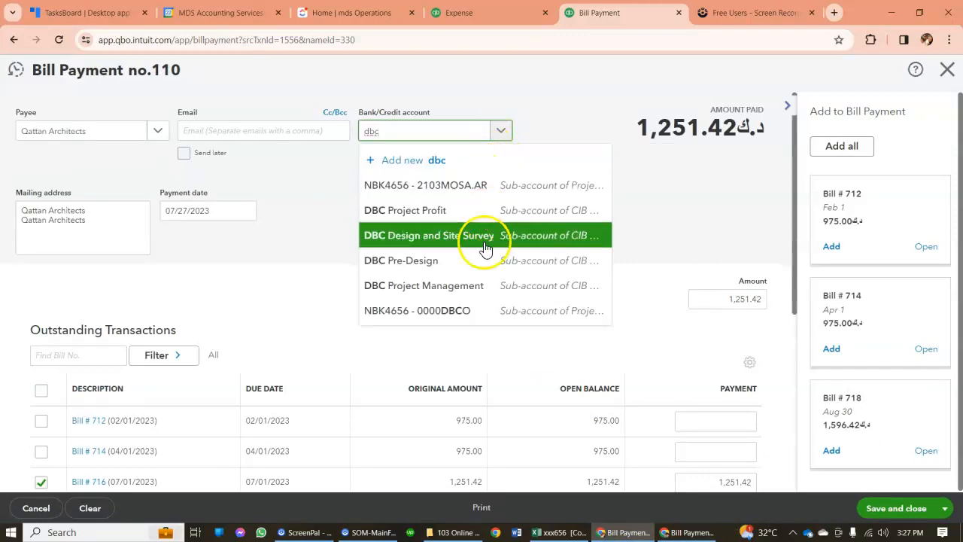
pyautogui.click(397, 287)
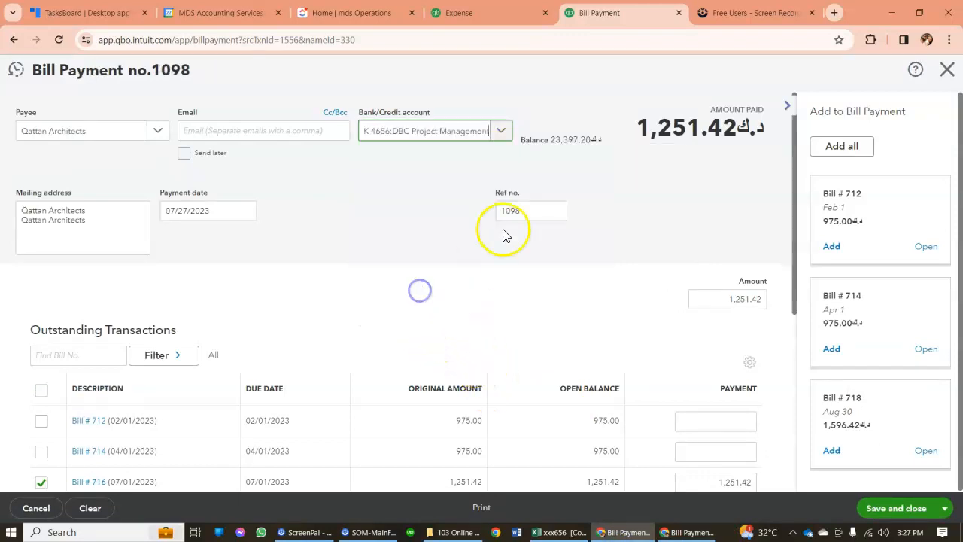
# - Compare the payment's outstanding bills with the line items of bill 716 in DesignBuild Contracting, and close that bill
pyautogui.scroll(-3, 554, 361)
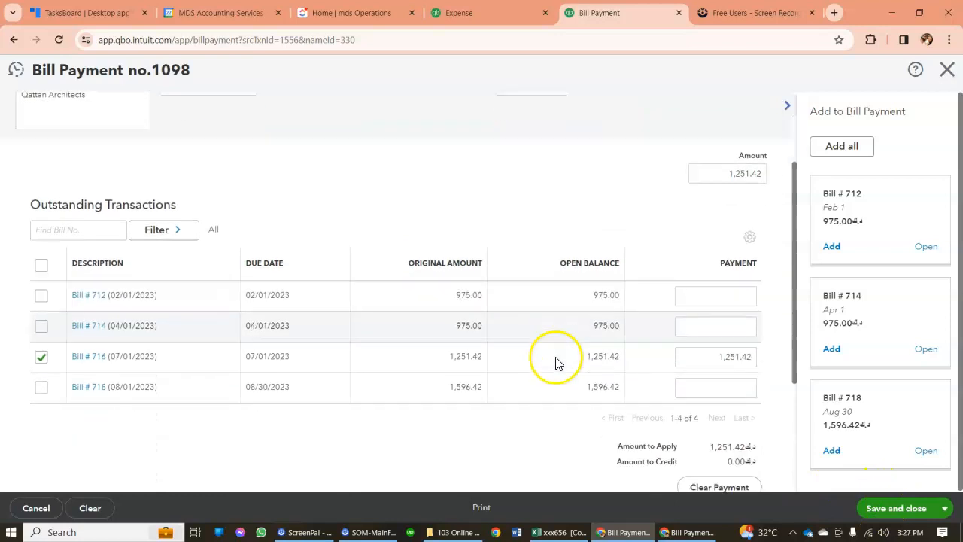
pyautogui.click(687, 532)
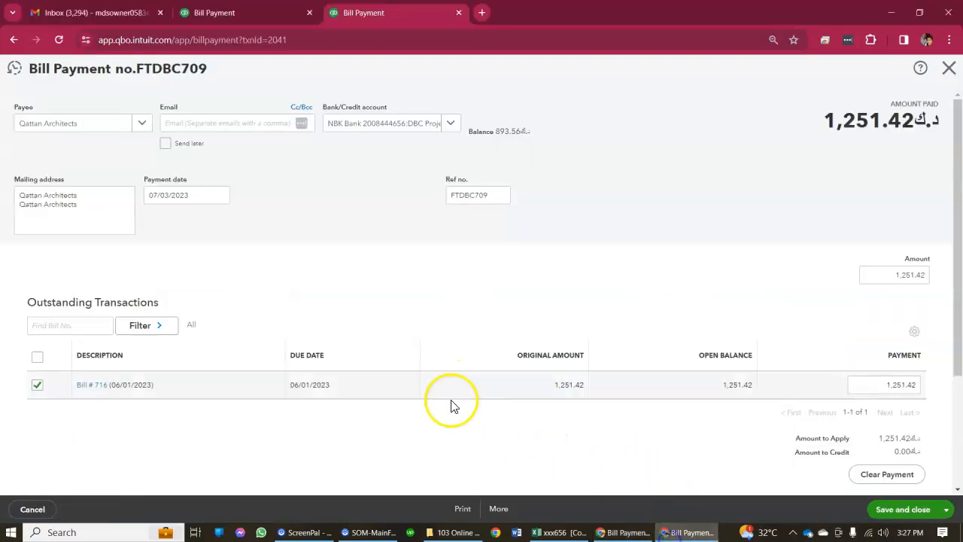
pyautogui.click(85, 382)
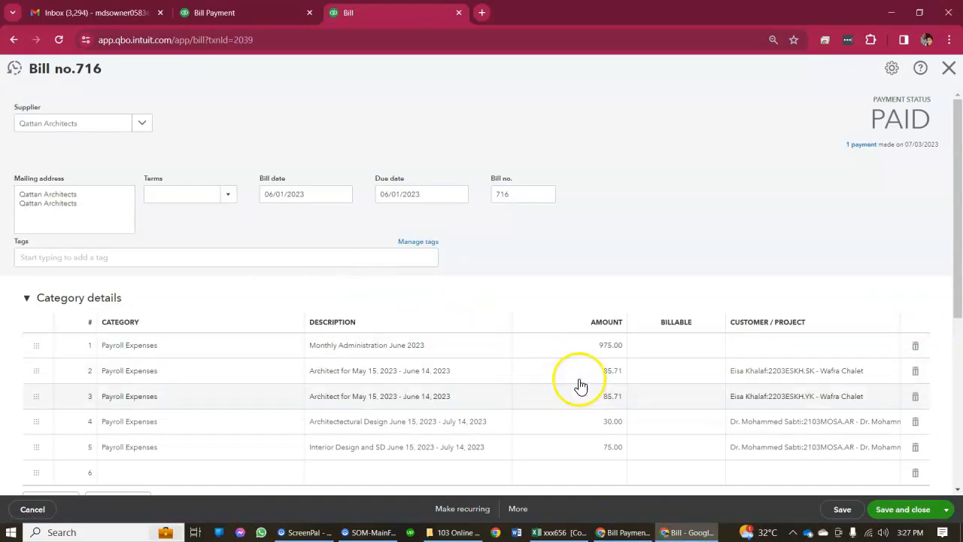
pyautogui.scroll(-2, 602, 398)
pyautogui.click(948, 68)
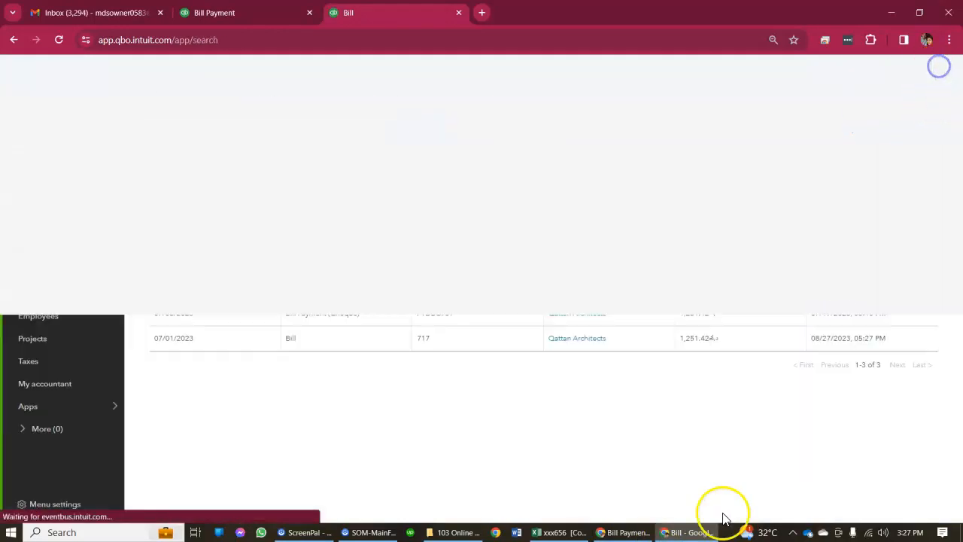
# - Return to the Qattan Architects payment for bill 716 in new_DBC, then save and close it
pyautogui.click(615, 532)
pyautogui.scroll(3, 583, 485)
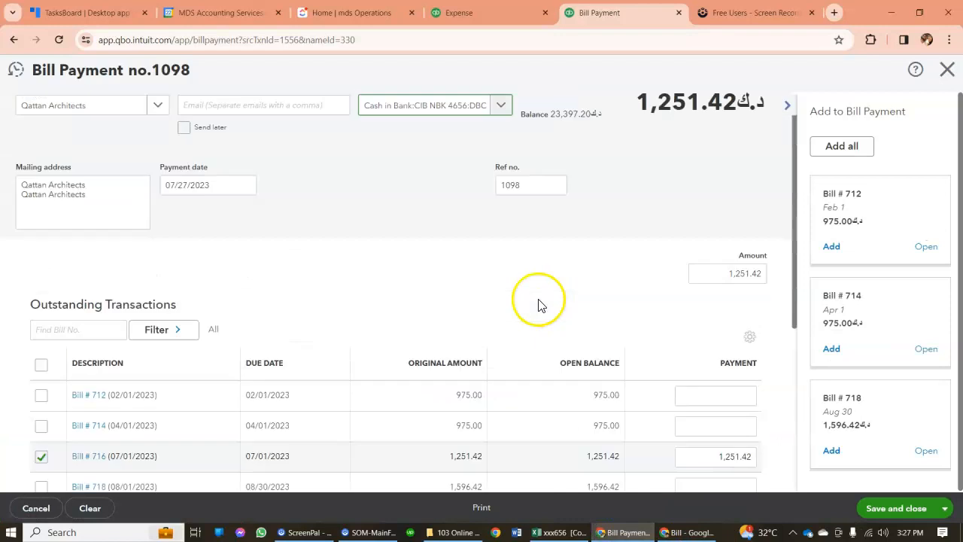
pyautogui.click(880, 507)
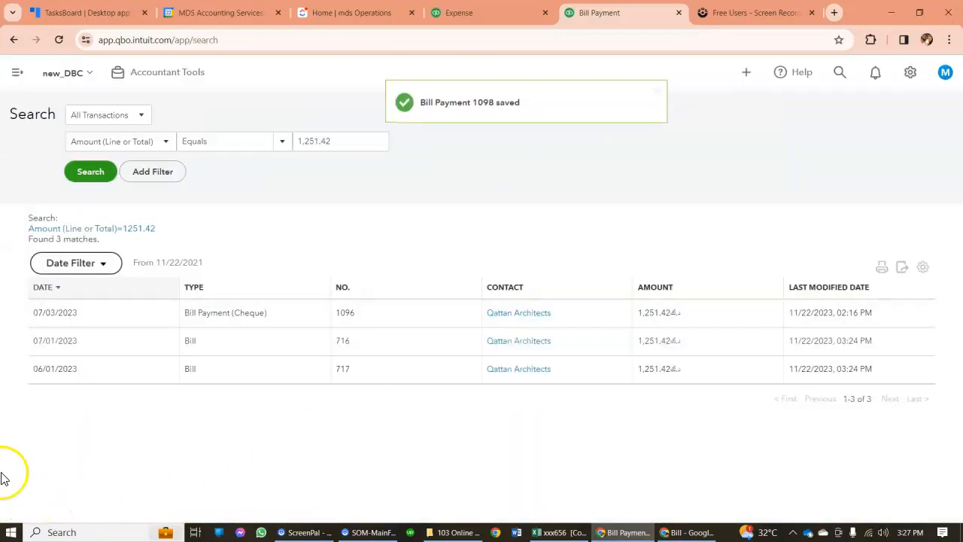
# - Look up the 27/07/2023 FTDBC725 statement transfer of 4,200 in DesignBuild Contracting and review the accounts in its journal entry
pyautogui.click(395, 305)
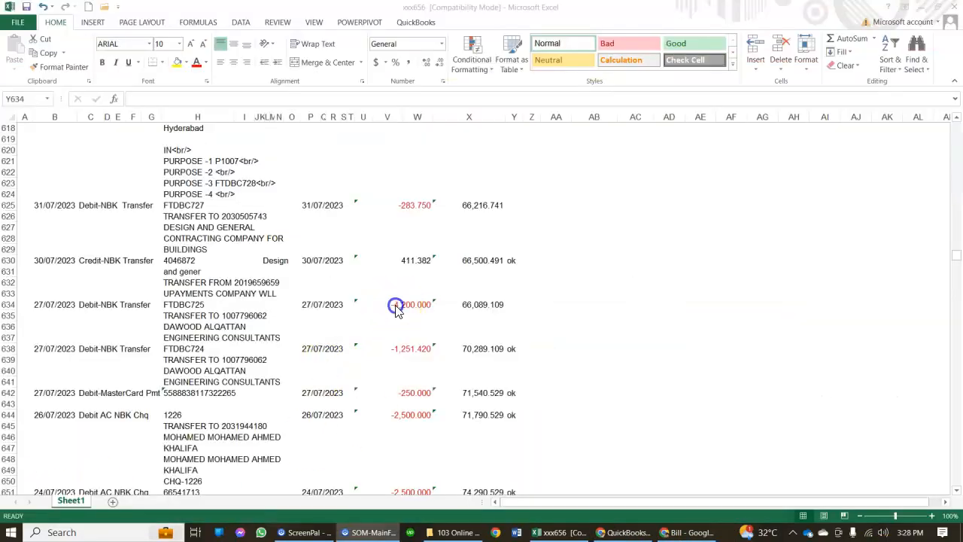
pyautogui.click(410, 306)
pyautogui.click(667, 533)
pyautogui.doubleClick(425, 133)
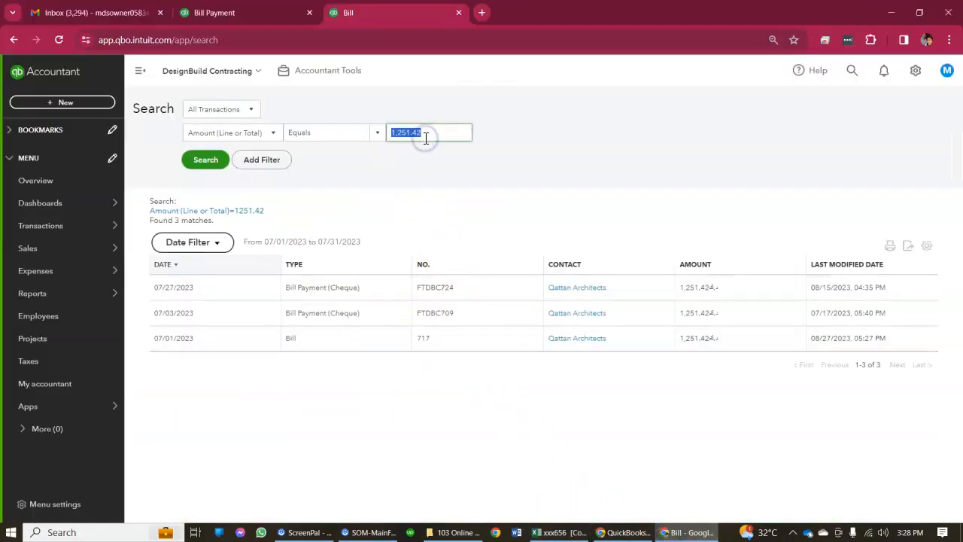
pyautogui.press('Return')
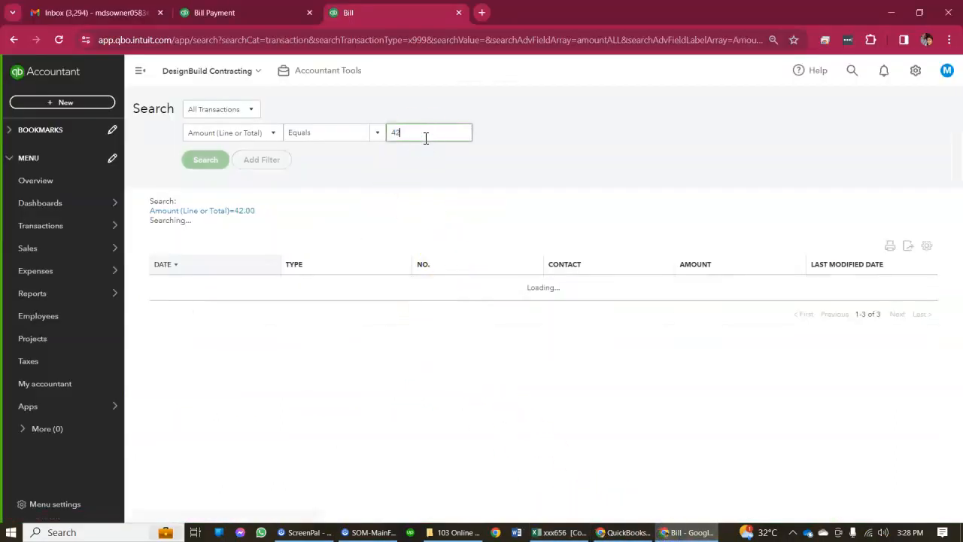
pyautogui.write('00')
pyautogui.press('Return')
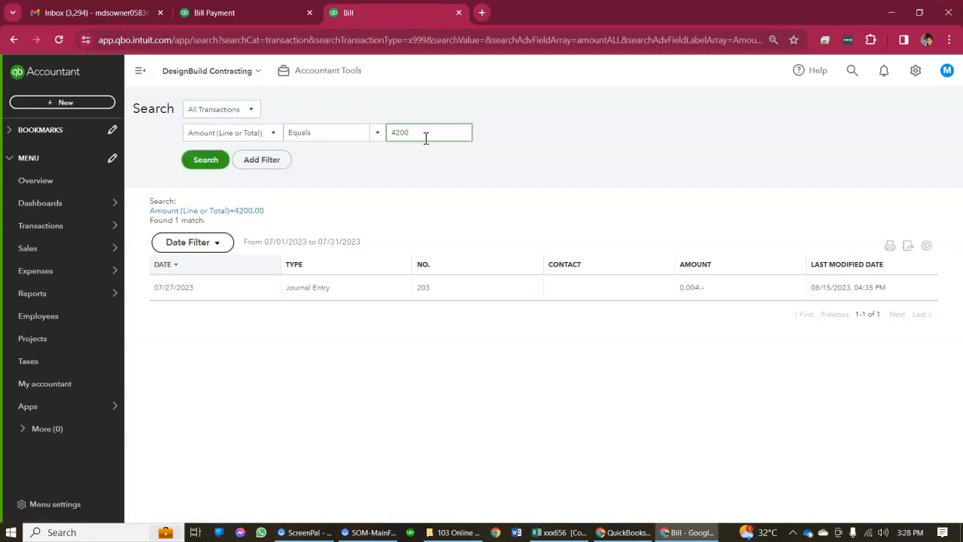
pyautogui.click(354, 288)
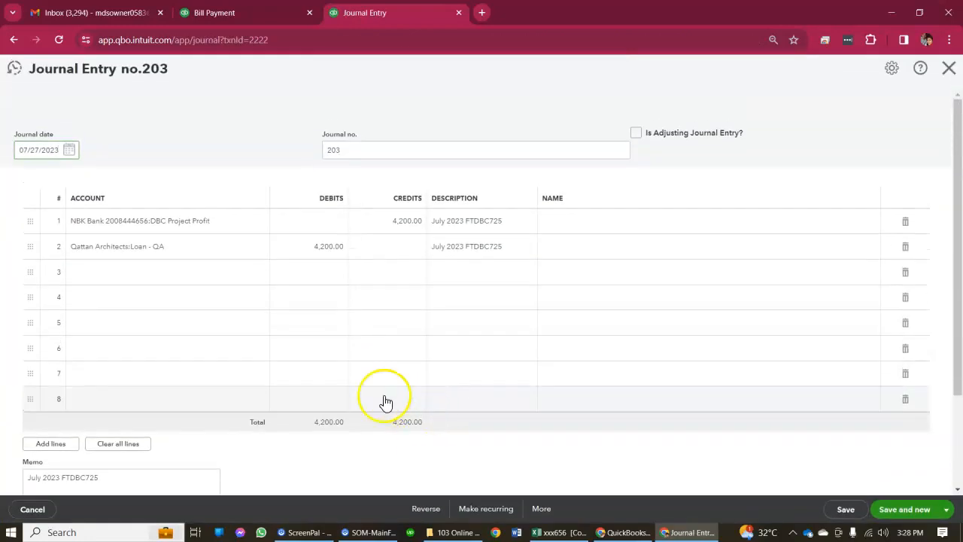
pyautogui.click(948, 69)
# - Start a new expense in new_DBC and check its payment account against journal entry 203 in DesignBuild Contracting
pyautogui.click(613, 532)
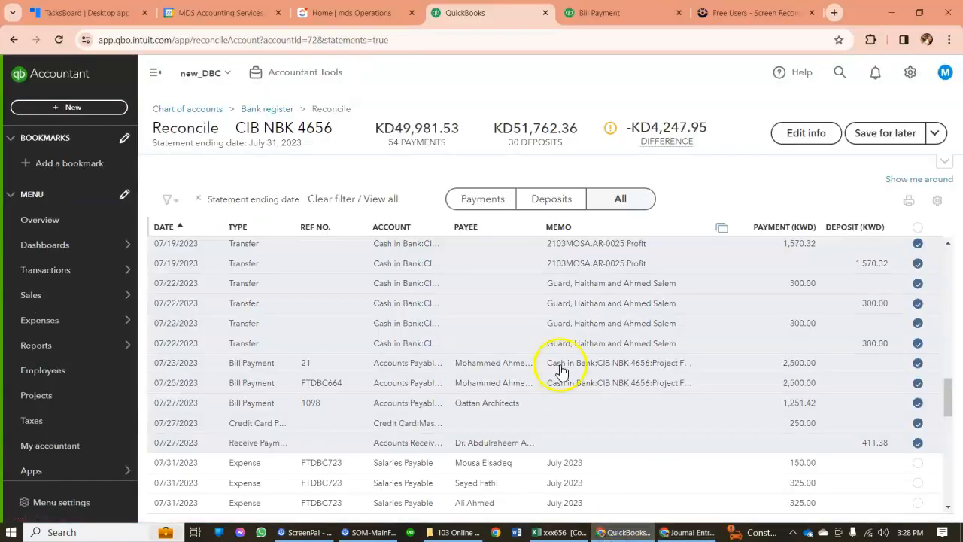
pyautogui.click(71, 107)
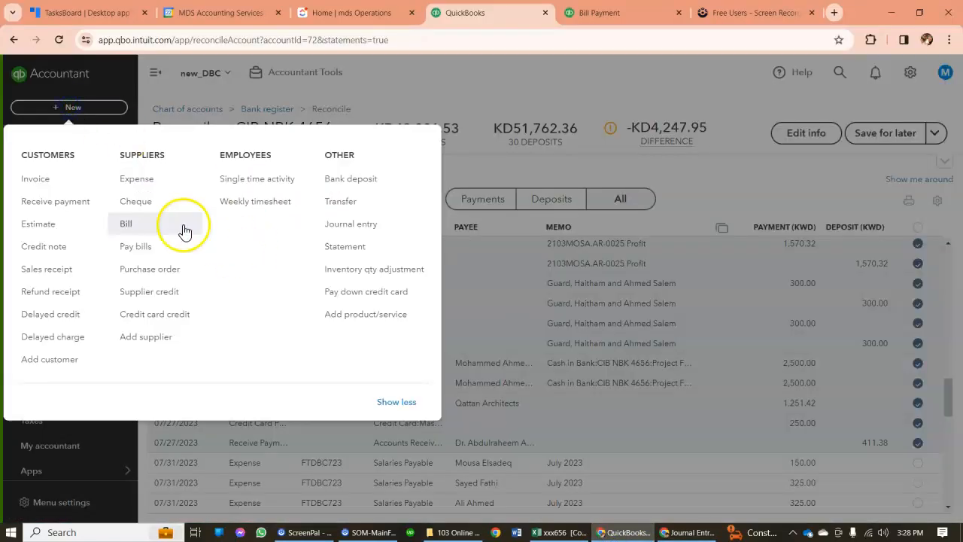
pyautogui.click(152, 188)
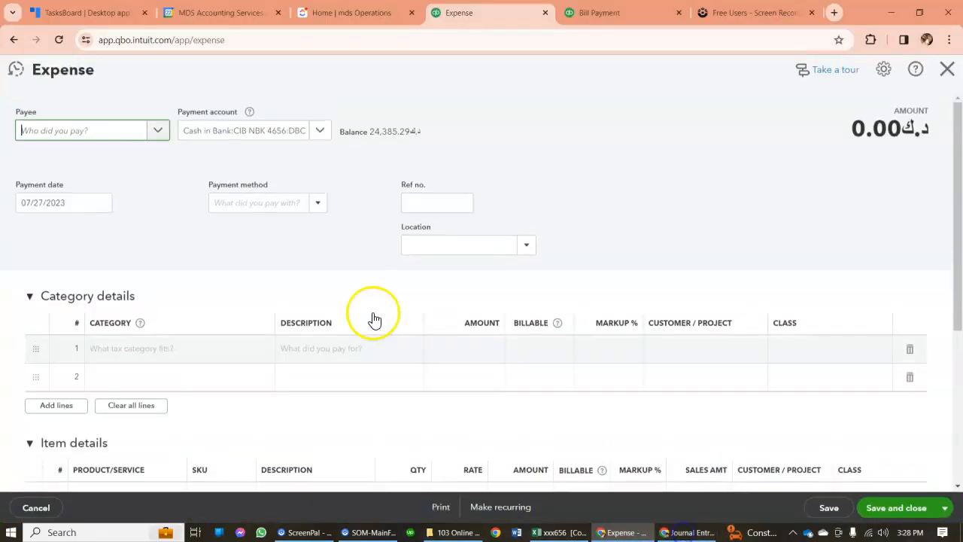
pyautogui.click(670, 531)
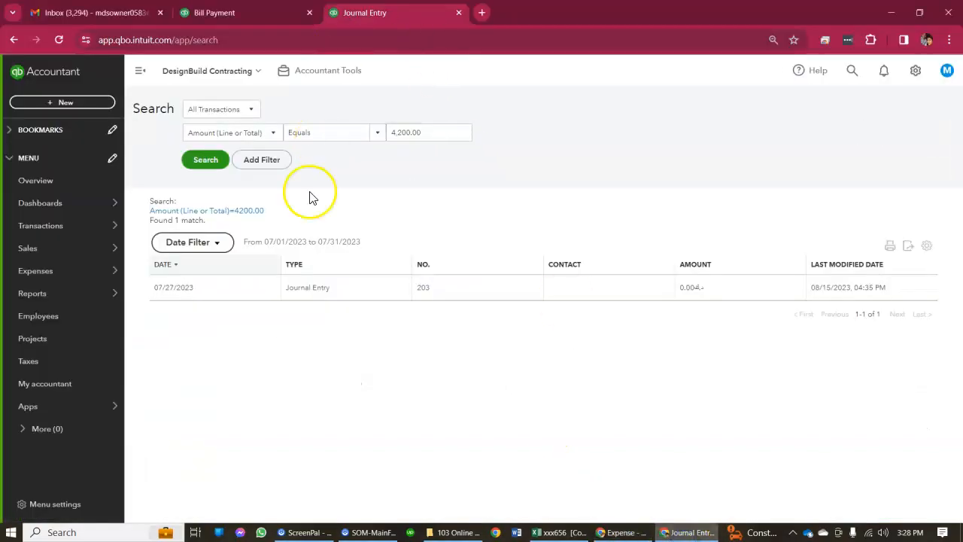
pyautogui.click(262, 290)
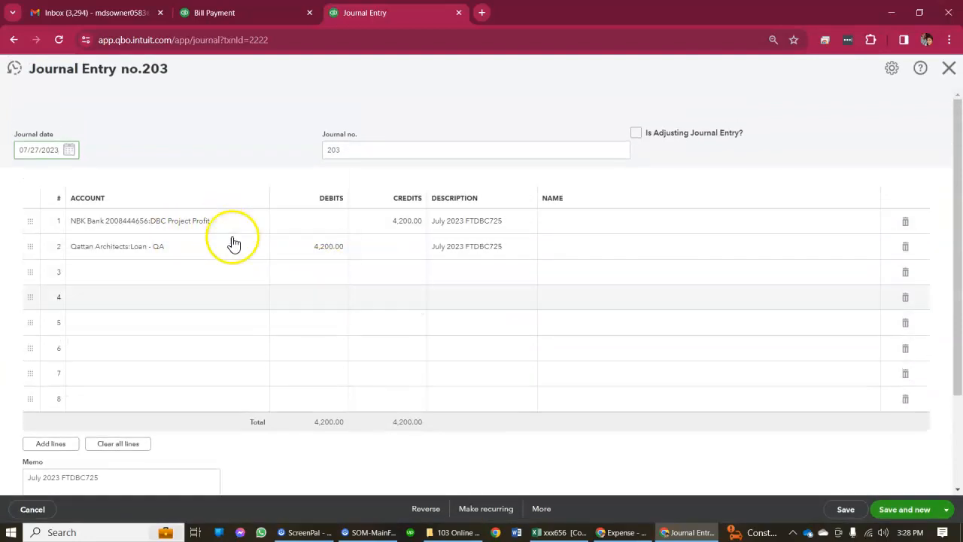
pyautogui.click(604, 533)
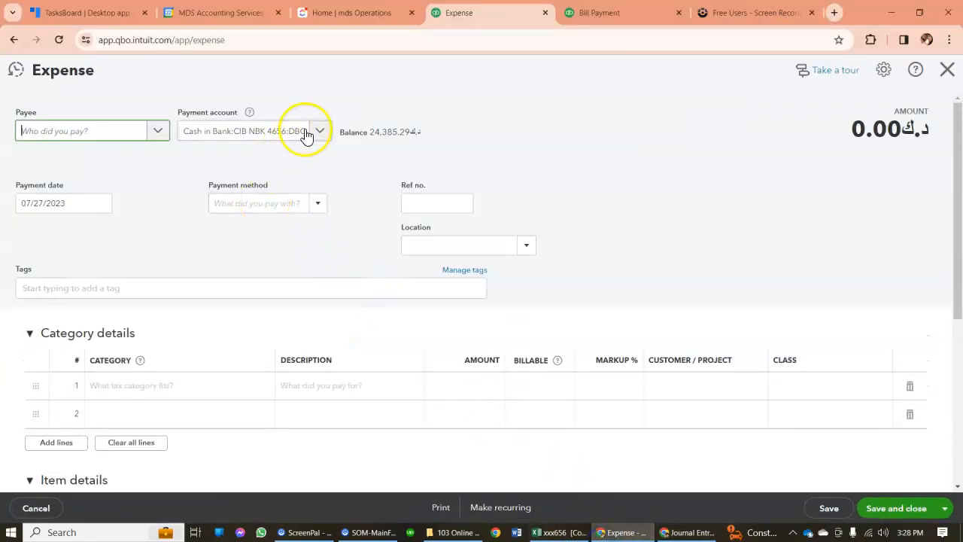
pyautogui.click(320, 133)
pyautogui.click(466, 120)
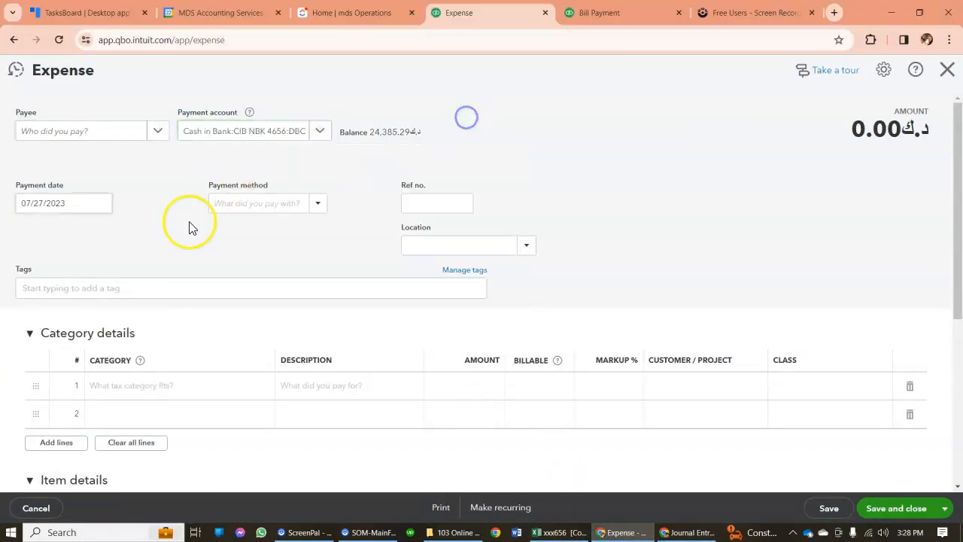
# - Enter 4,200 under the Payable to Qattan category and save the 07/27/2023 expense without a class
pyautogui.click(176, 390)
pyautogui.click(202, 392)
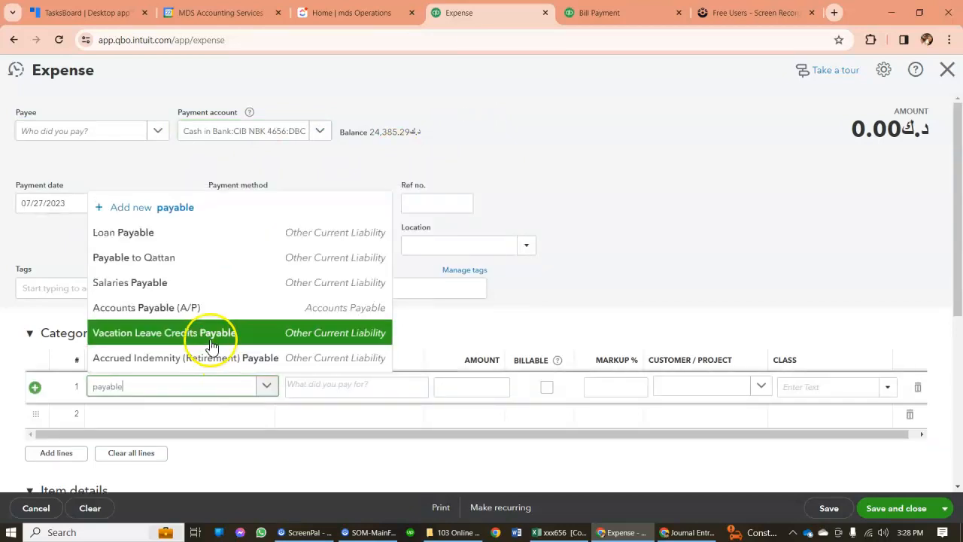
pyautogui.click(156, 259)
pyautogui.click(492, 383)
pyautogui.write('4,20')
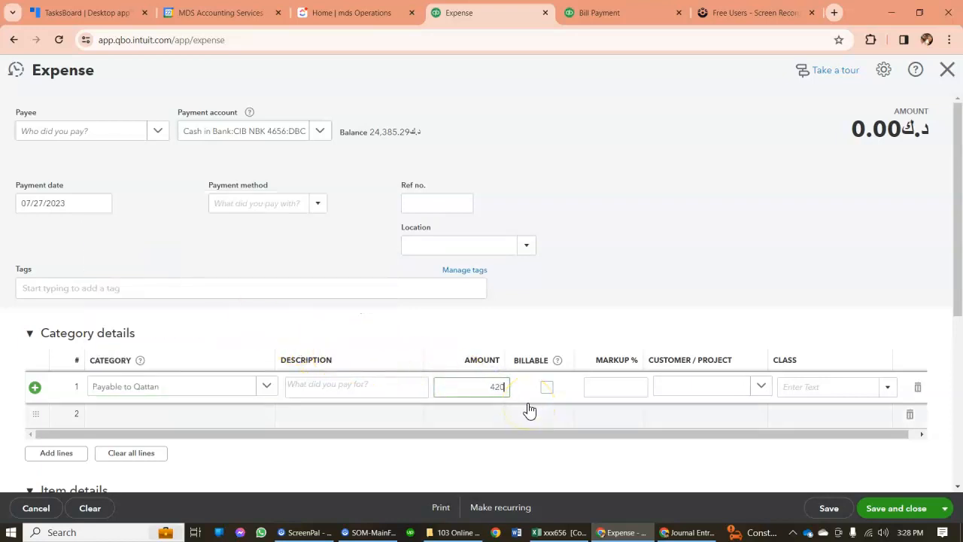
pyautogui.write('0')
pyautogui.press('Tab')
pyautogui.click(853, 505)
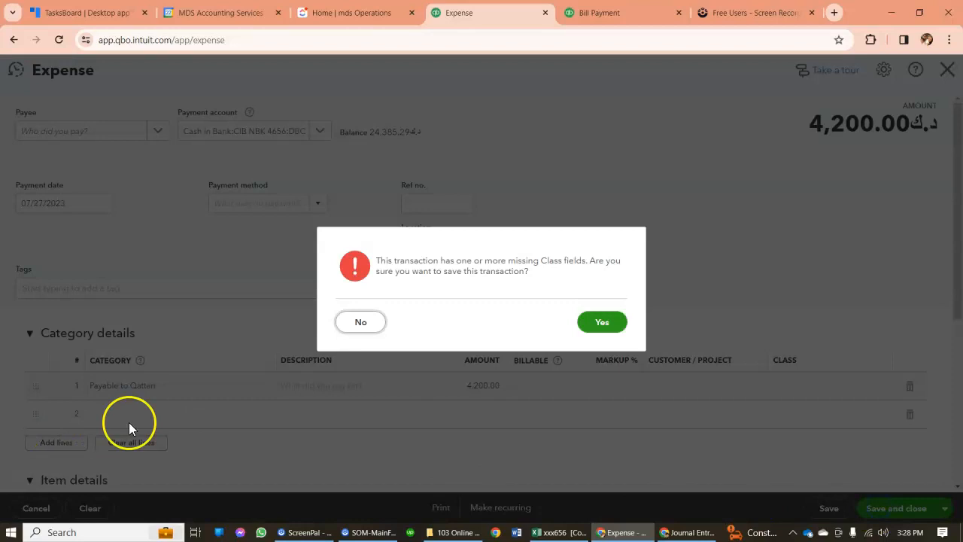
pyautogui.click(595, 322)
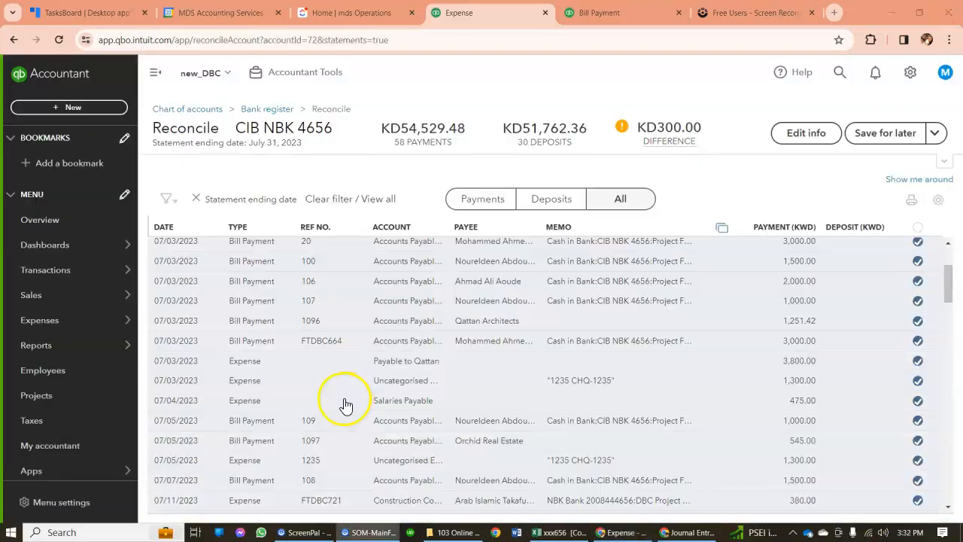
# - Open the 07/04/2023 Salaries Payable expense of 475.00 from the reconciliation and delete it
pyautogui.click(344, 399)
pyautogui.click(771, 392)
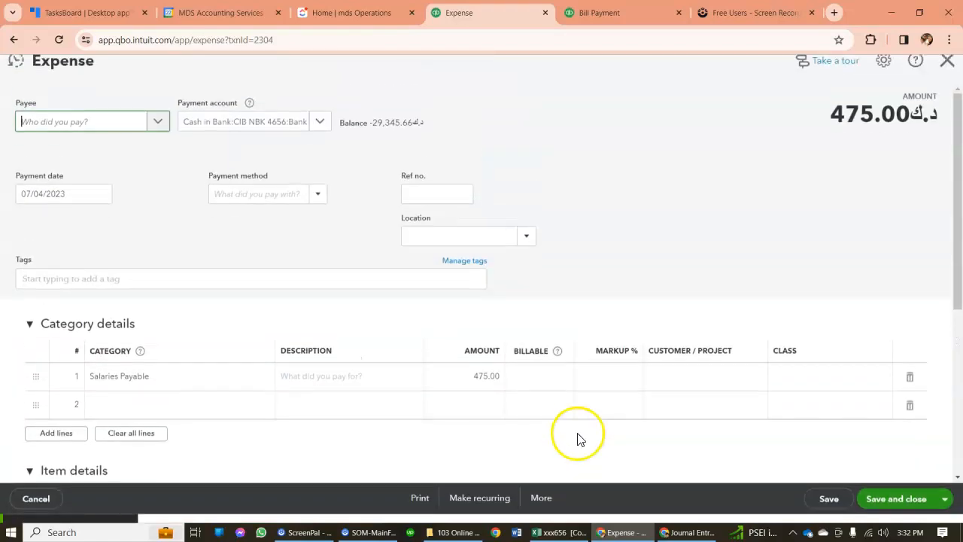
pyautogui.click(541, 507)
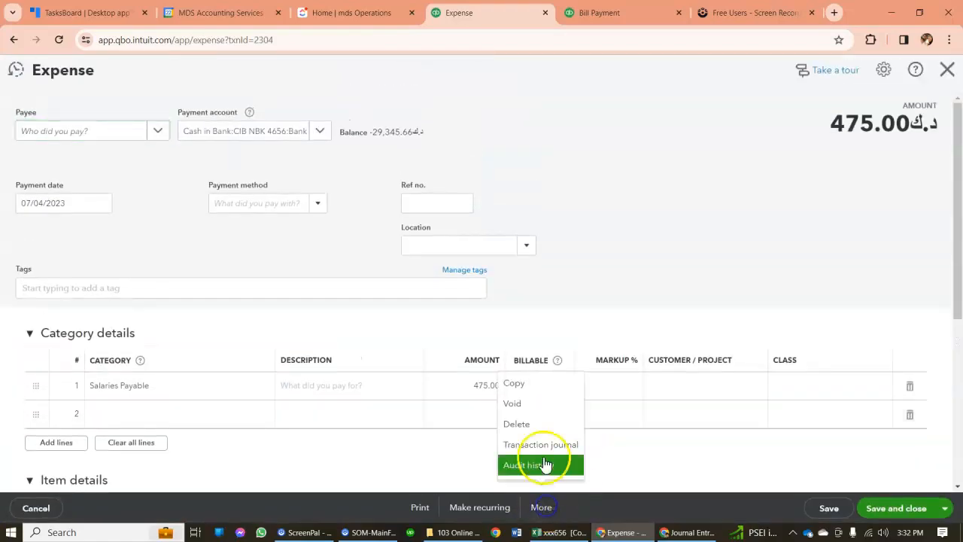
pyautogui.click(519, 419)
pyautogui.click(556, 323)
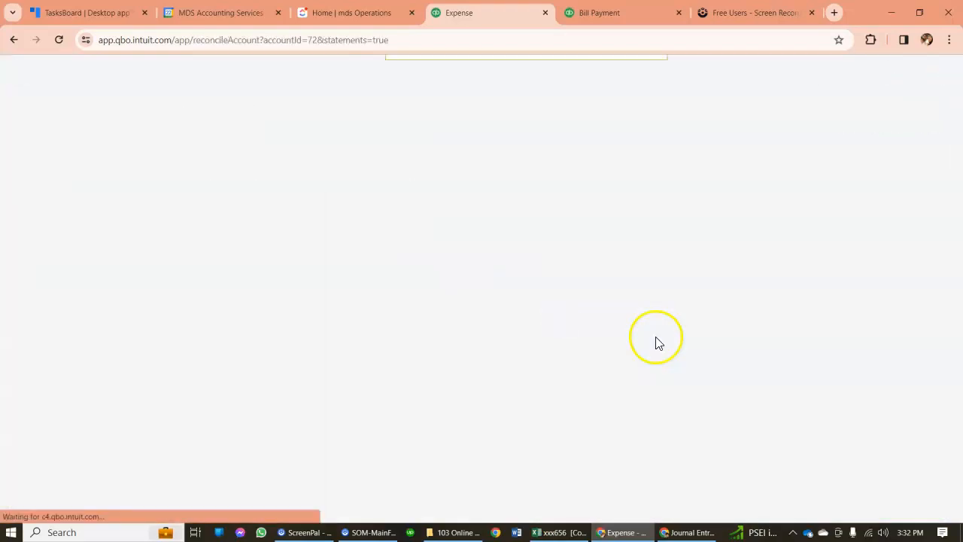
# - Mark the 07/31/2023 FTDBC723 salary expense of 150.00 and the first one of 325.00 as cleared in the reconciliation
pyautogui.scroll(-10, 631, 384)
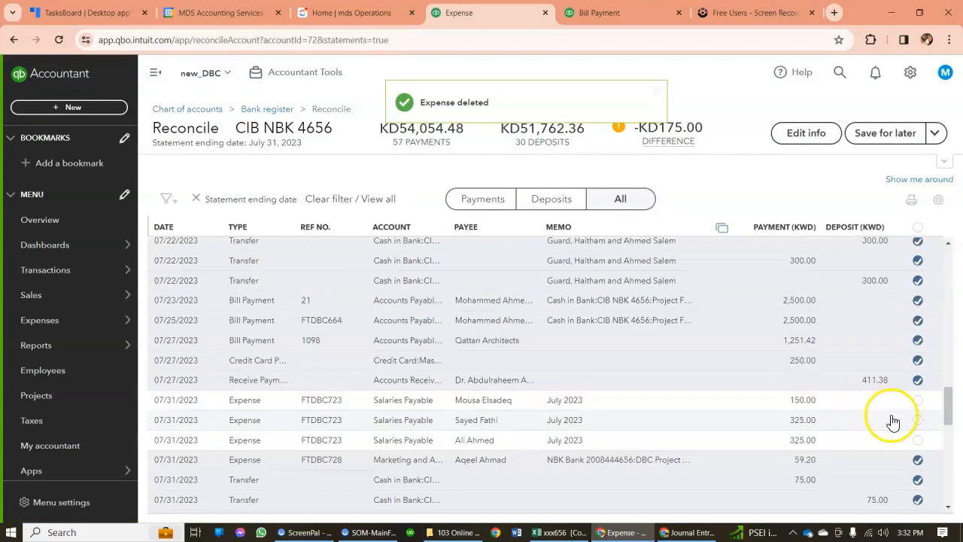
pyautogui.click(918, 399)
pyautogui.click(917, 419)
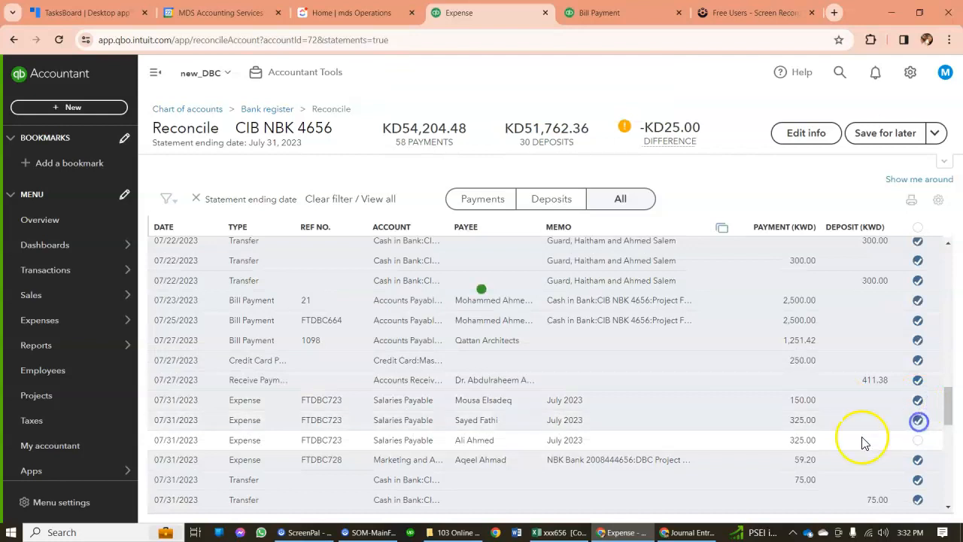
pyautogui.scroll(-1, 726, 404)
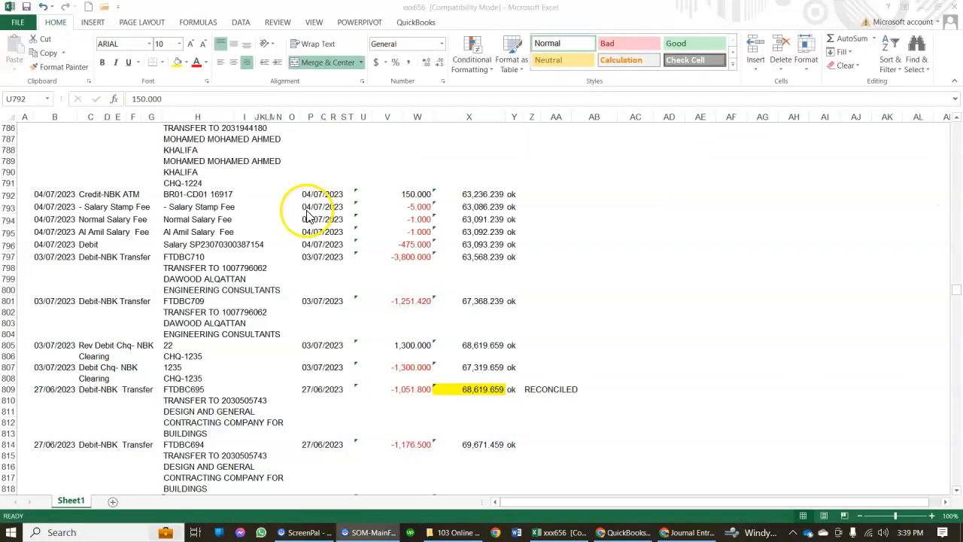
# - Locate the 04/07/2023 NBK ATM credit of 150 in the statement workbook and start a bank deposit for it in new_DBC
pyautogui.click(399, 194)
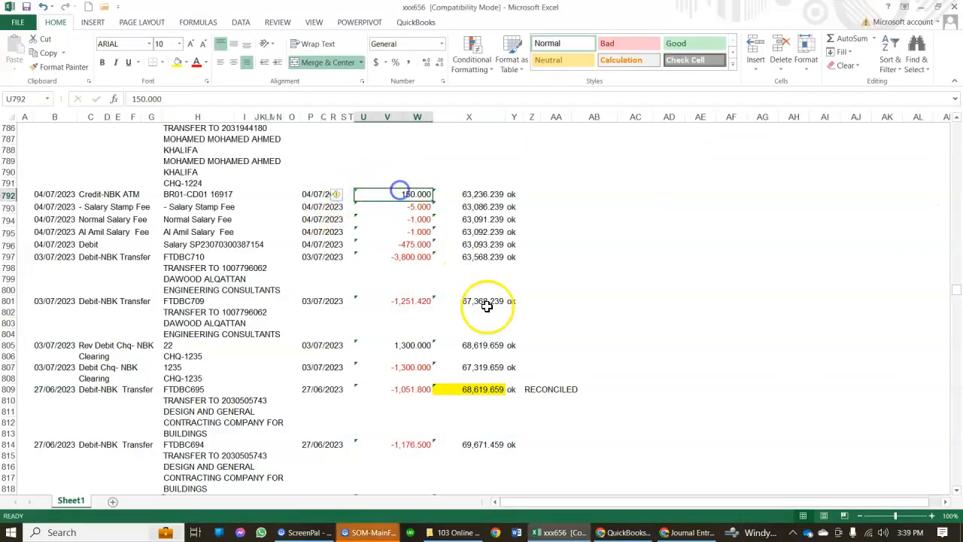
pyautogui.click(623, 532)
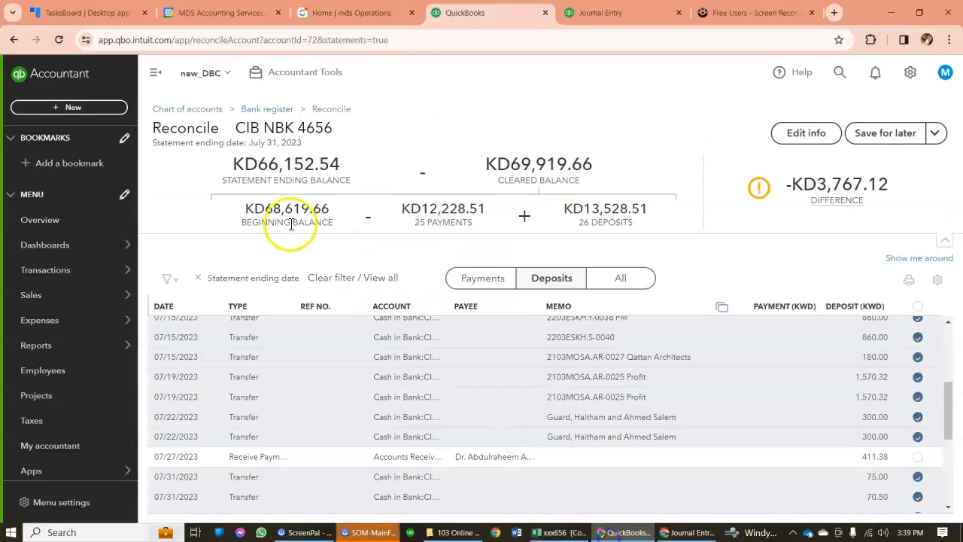
pyautogui.click(37, 108)
pyautogui.click(339, 185)
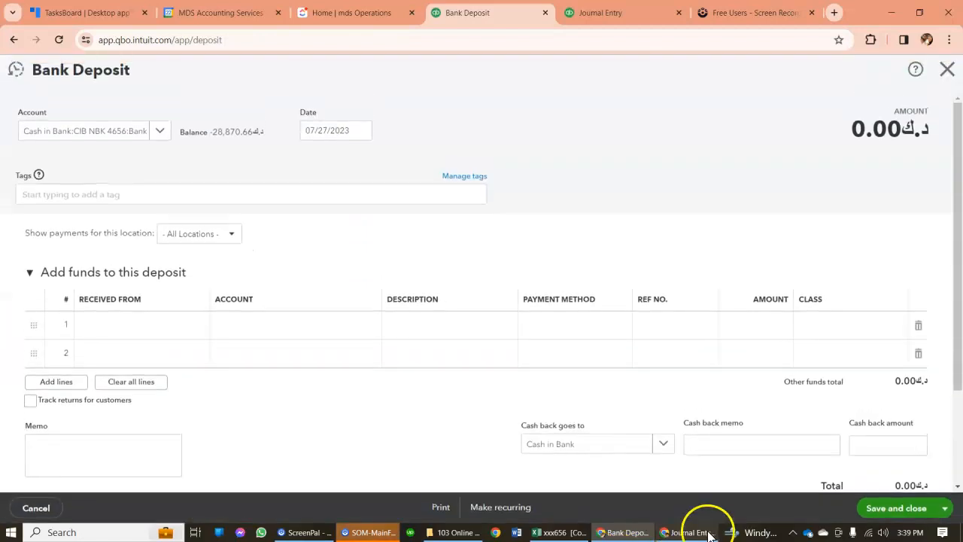
# - Check journal entry 184 in DesignBuild Contracting and set the new_DBC deposit's account to DBC Project Management
pyautogui.click(708, 534)
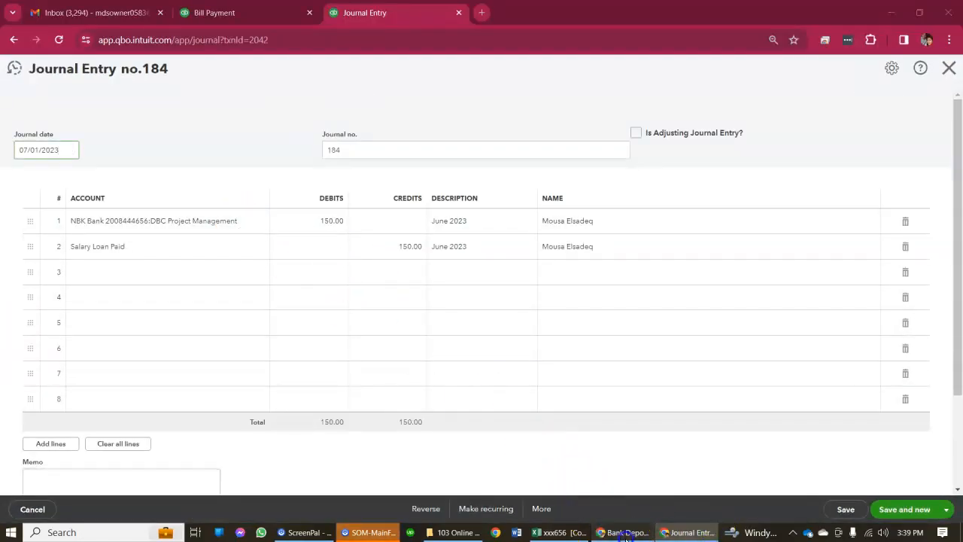
pyautogui.click(626, 534)
pyautogui.click(171, 139)
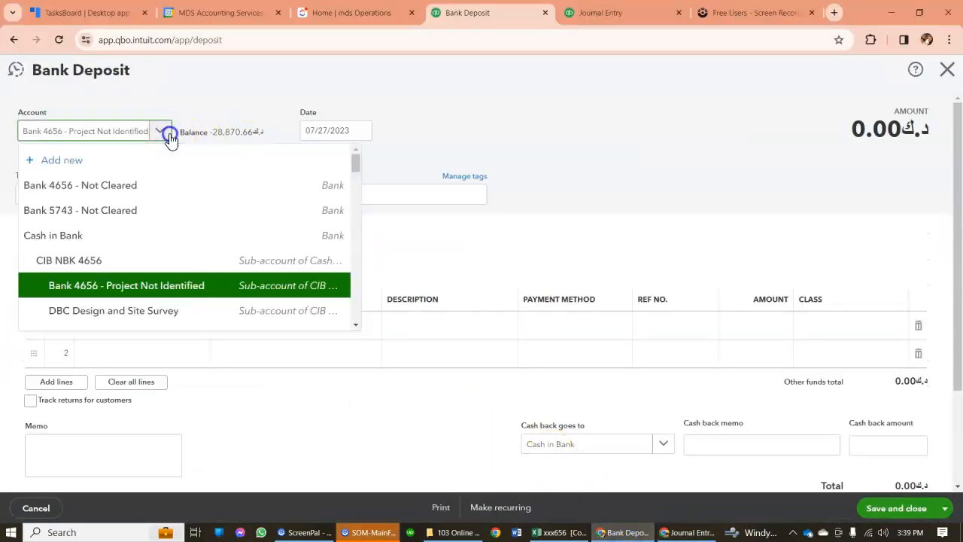
pyautogui.click(171, 139)
pyautogui.write('dbc')
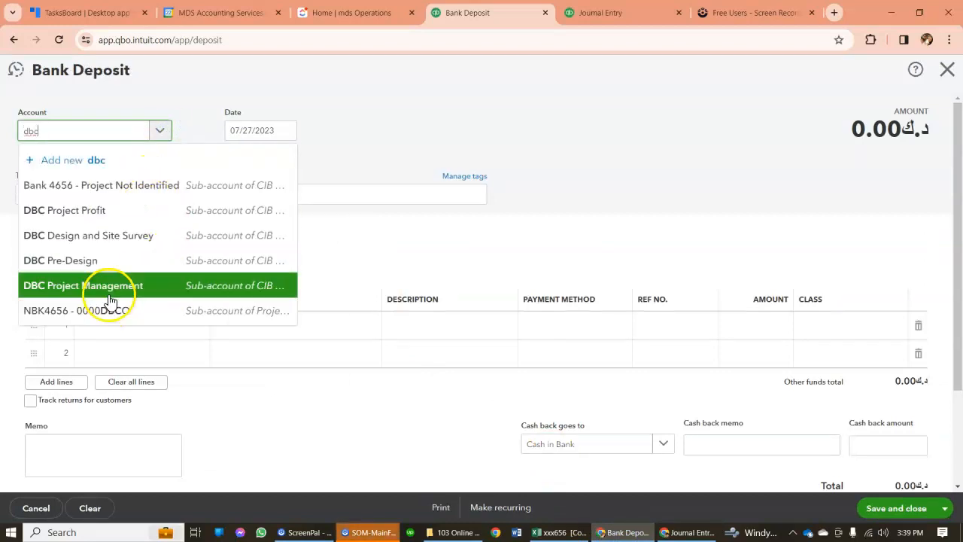
pyautogui.click(70, 293)
# - Add a 150 deposit line against Loans to Employee Receivable and check the ATM credit's date in the Excel statement
pyautogui.click(269, 325)
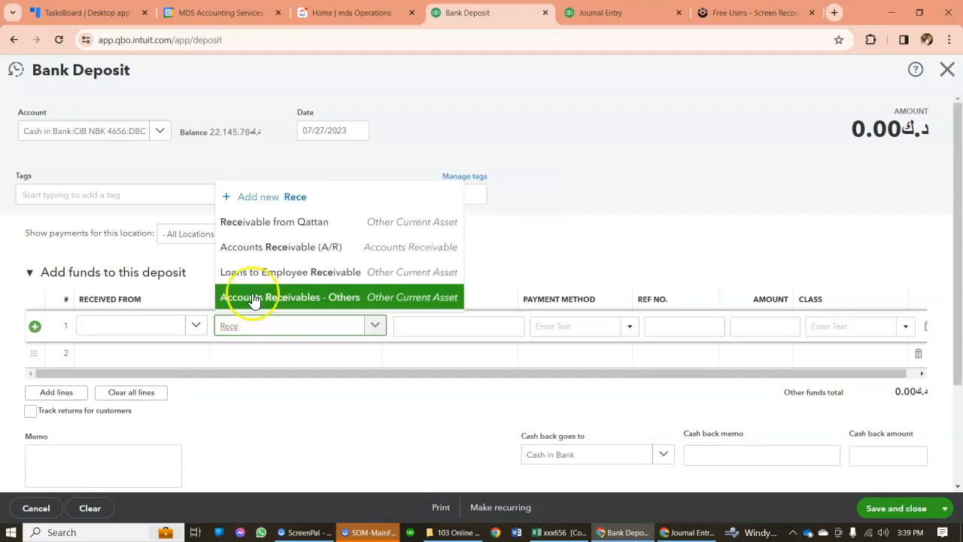
pyautogui.click(292, 282)
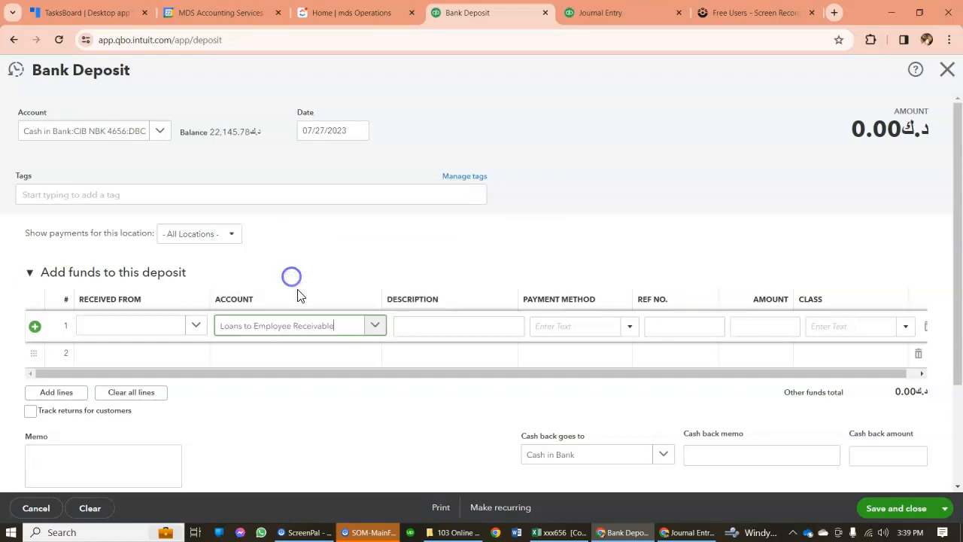
pyautogui.click(776, 325)
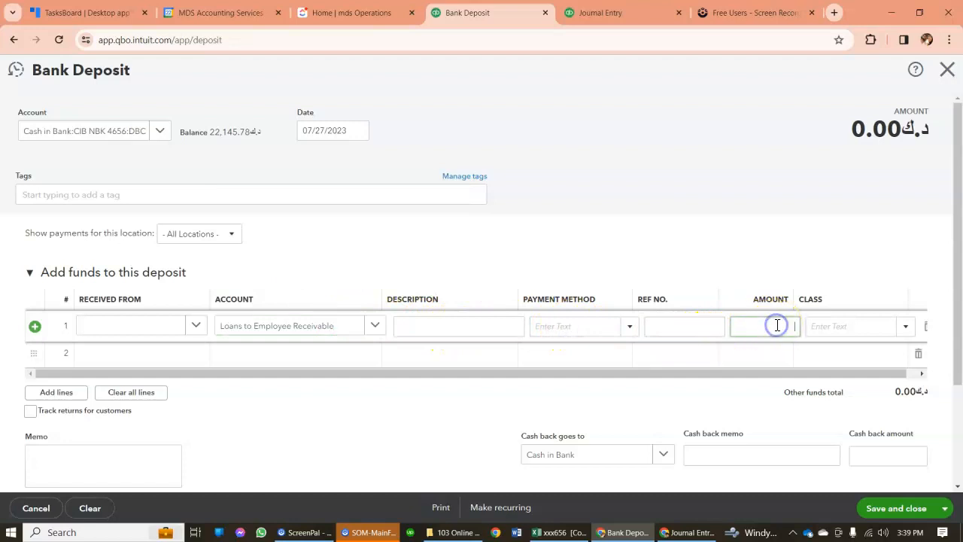
pyautogui.write('150')
pyautogui.press('Tab')
pyautogui.click(657, 256)
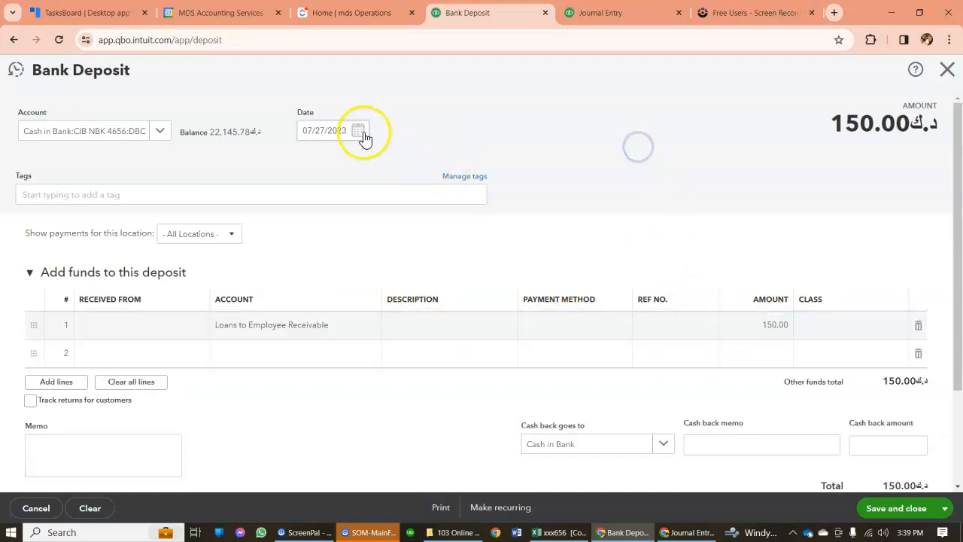
pyautogui.click(555, 531)
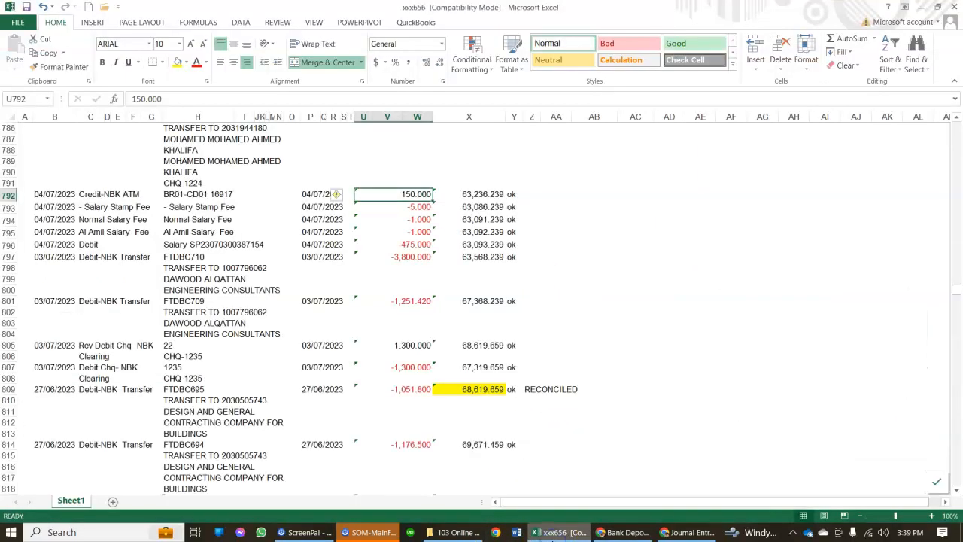
# - Date the 150 bank deposit 07/04/2023 and save it without a class
pyautogui.hotkey('alt', 'Tab')
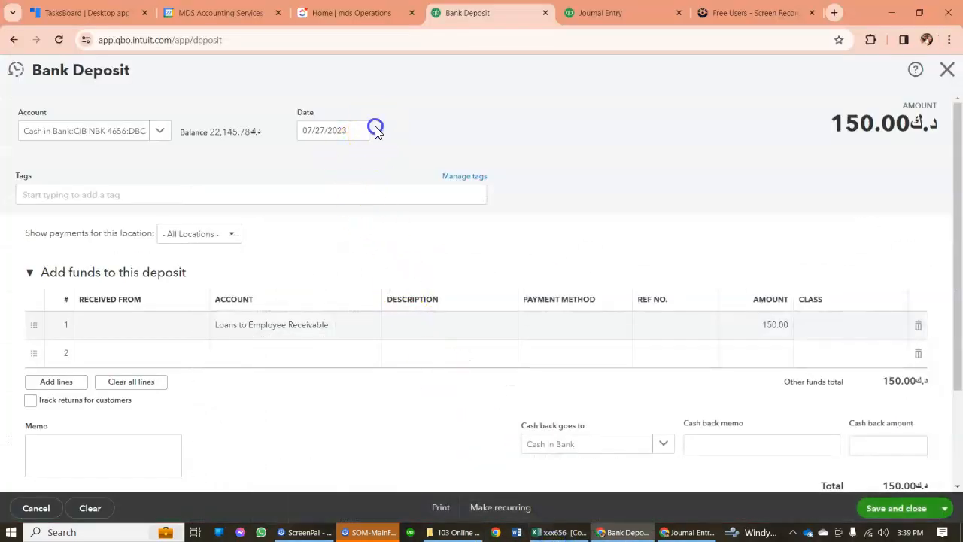
pyautogui.click(374, 130)
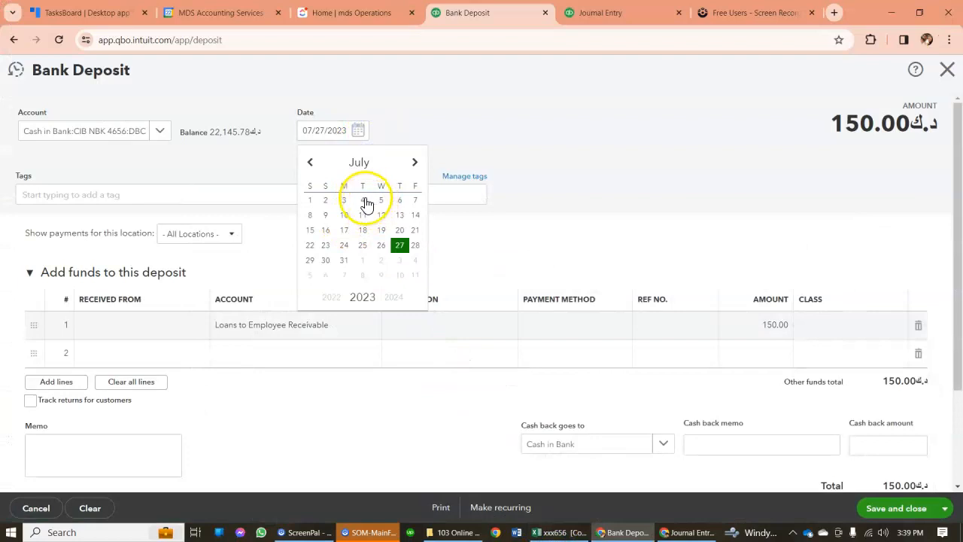
pyautogui.click(362, 200)
pyautogui.click(894, 506)
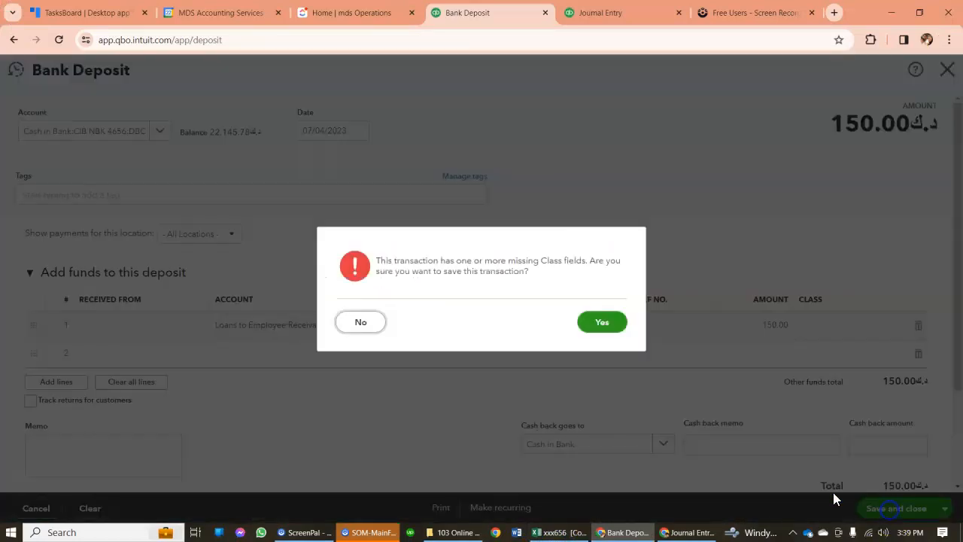
pyautogui.click(598, 322)
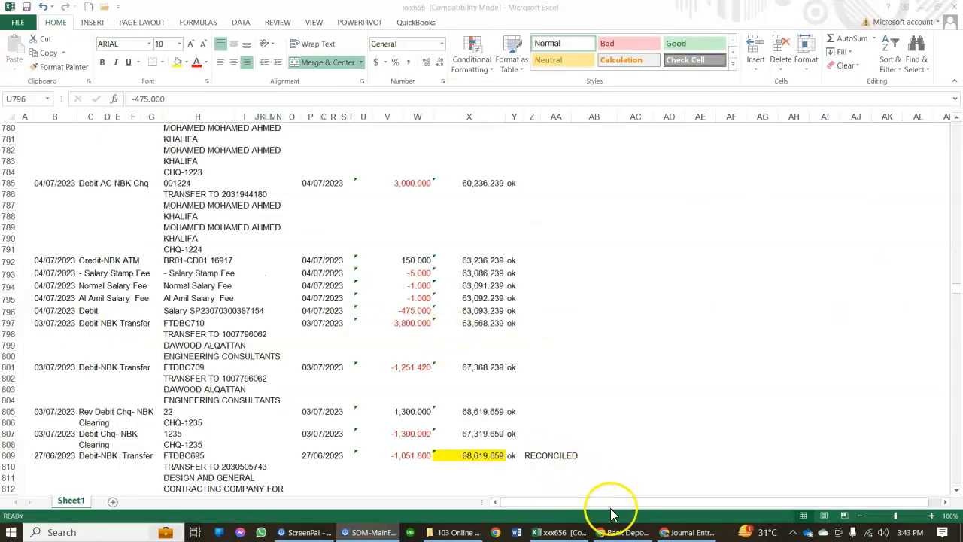
# - Start a new expense in new_DBC and check the 04/07/2023 salary debit in the Excel statement and journal entry 168
pyautogui.click(618, 532)
pyautogui.click(107, 107)
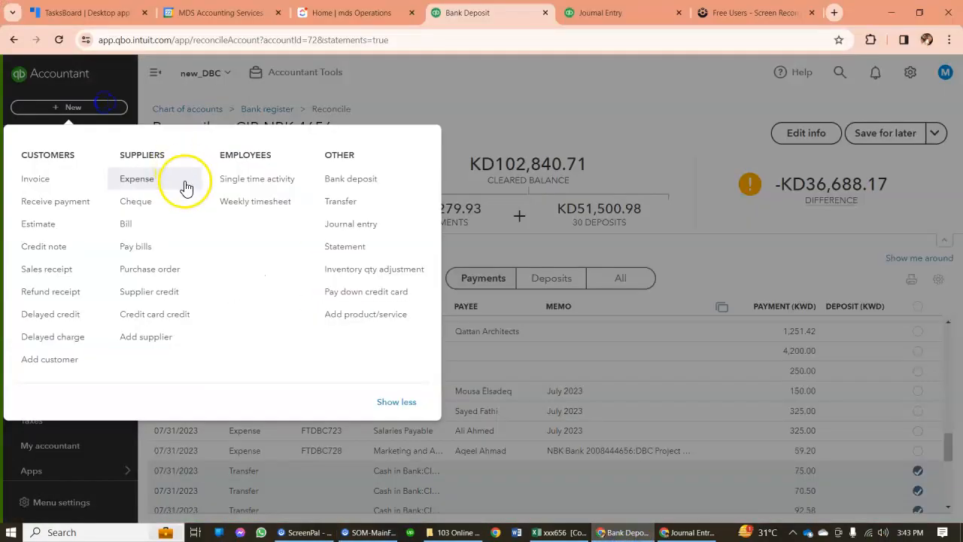
pyautogui.click(144, 182)
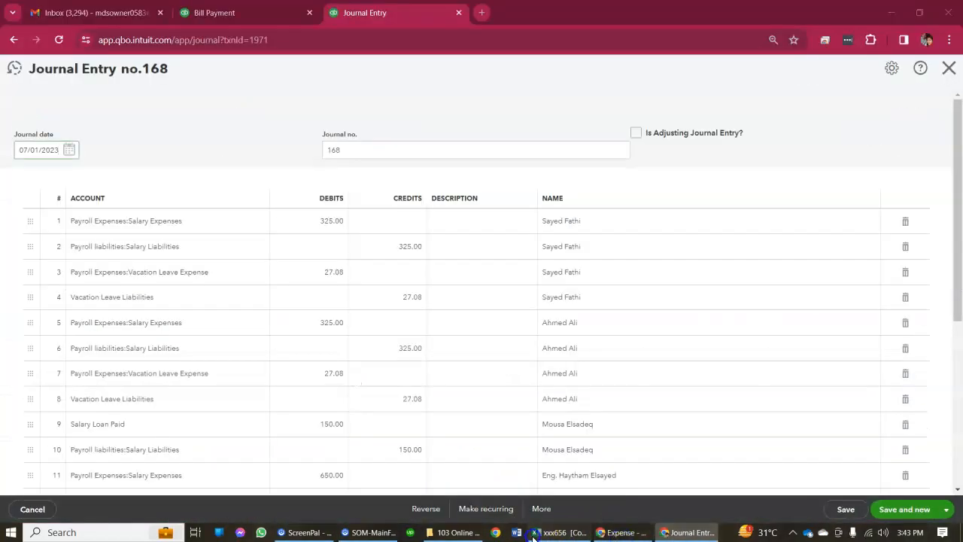
pyautogui.click(552, 531)
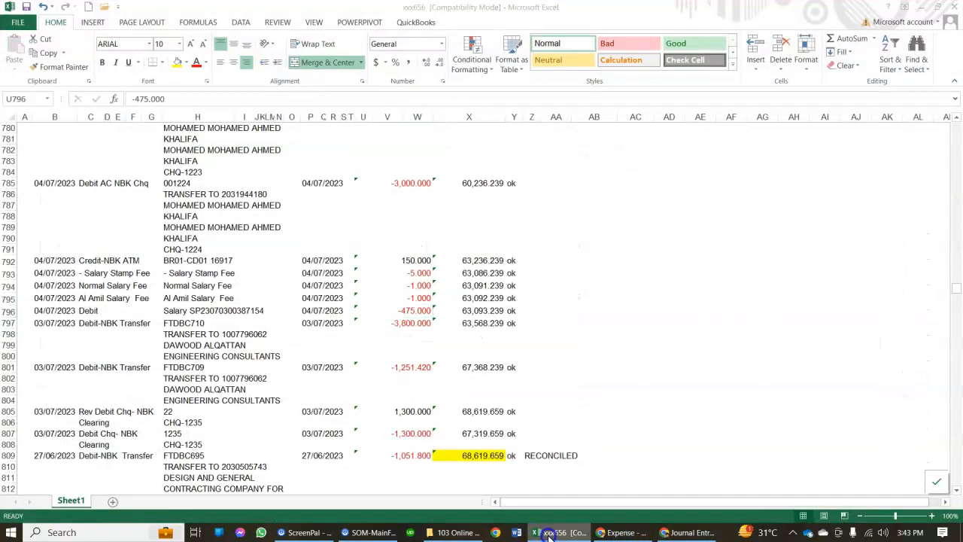
pyautogui.hotkey('alt', 'Tab')
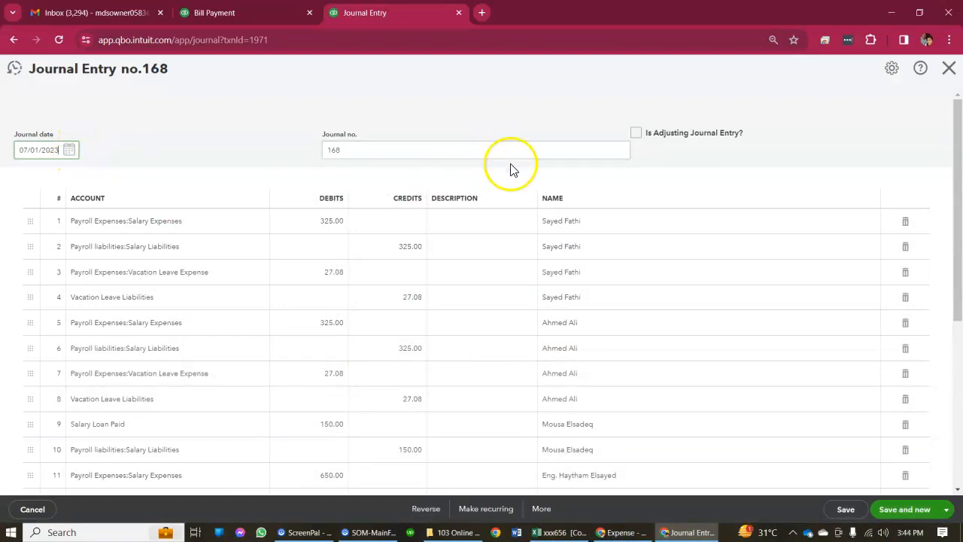
pyautogui.click(621, 530)
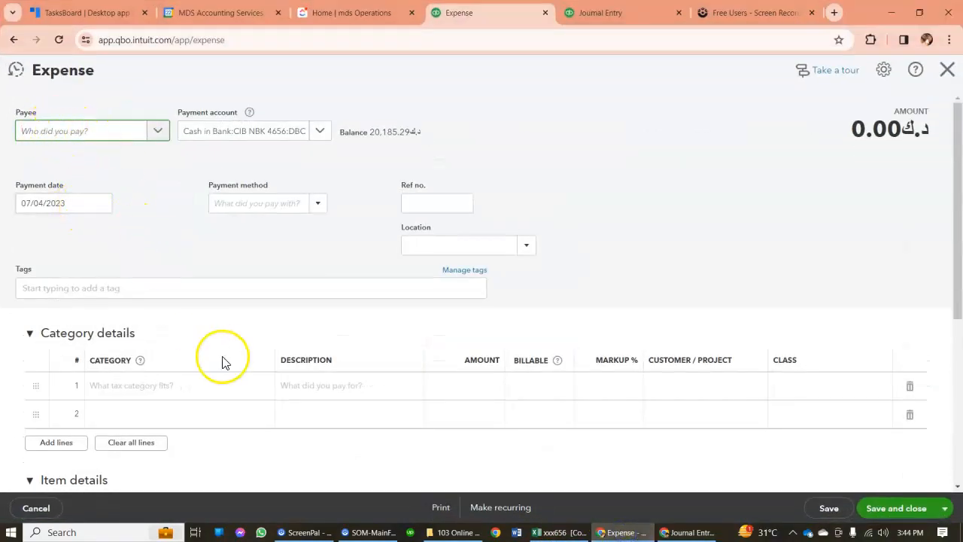
# - Set the expense line's category to Salaries Payable and recheck the salary debit in the Excel statement
pyautogui.click(217, 387)
pyautogui.write('s Payable')
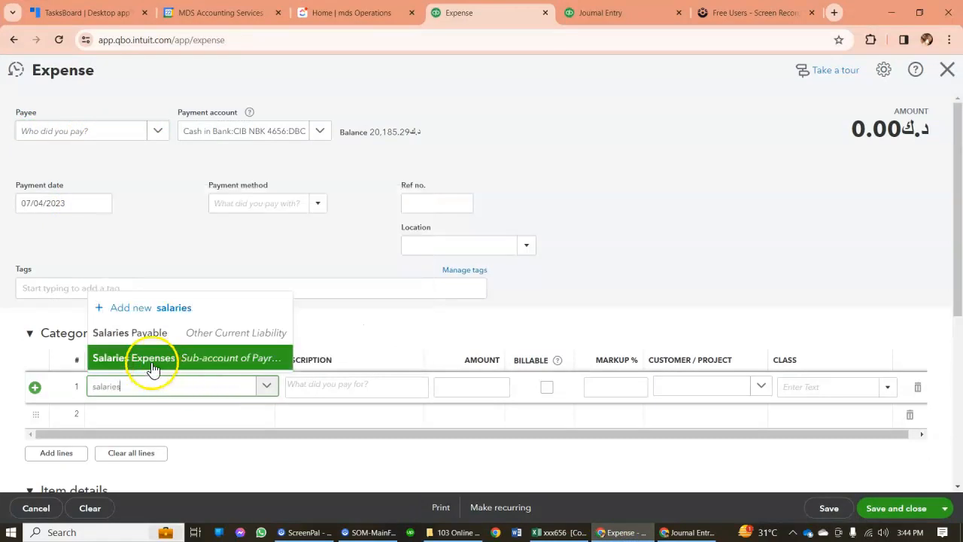
pyautogui.click(143, 332)
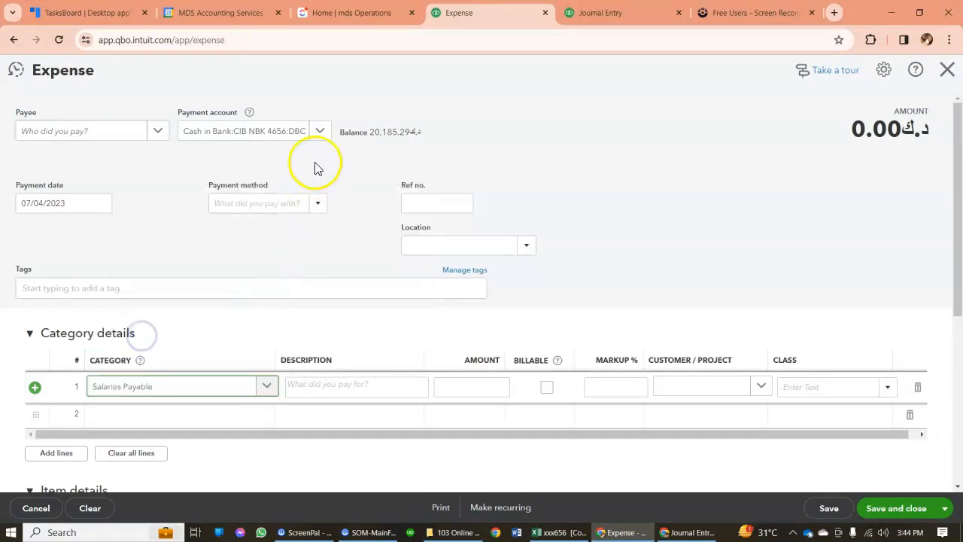
pyautogui.click(689, 532)
pyautogui.click(618, 532)
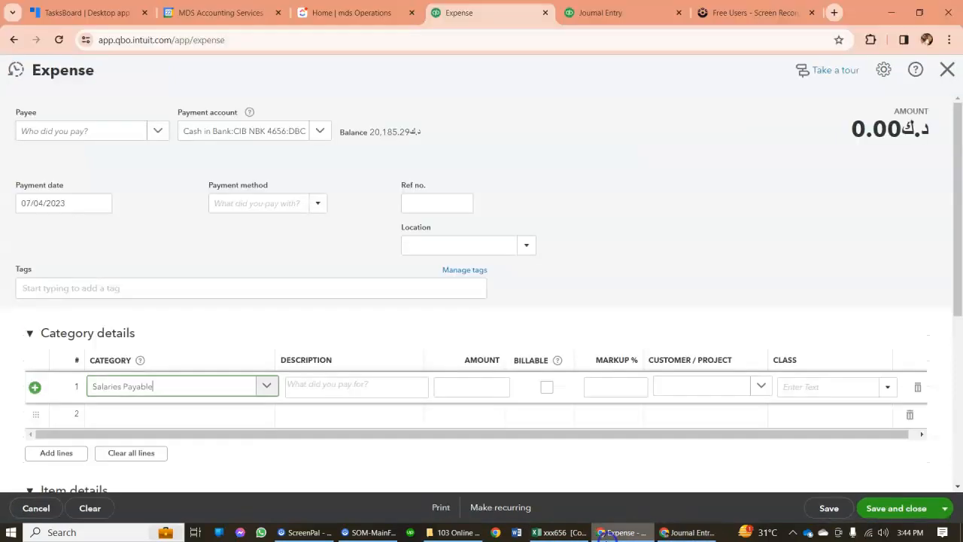
pyautogui.click(548, 533)
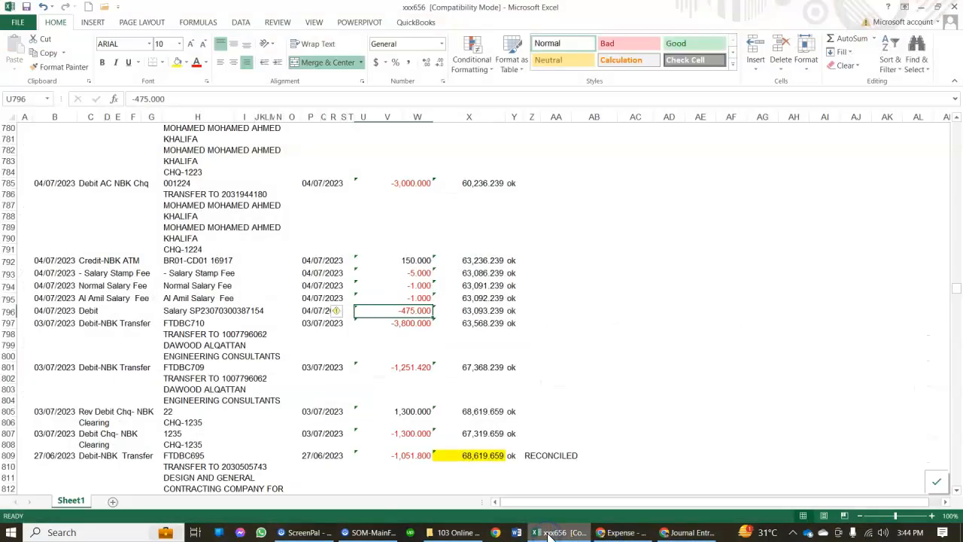
pyautogui.click(619, 532)
# - Choose DBC Project Profit as the payment account, set the Salaries Payable line's amount to 475, and save the expense
pyautogui.click(319, 132)
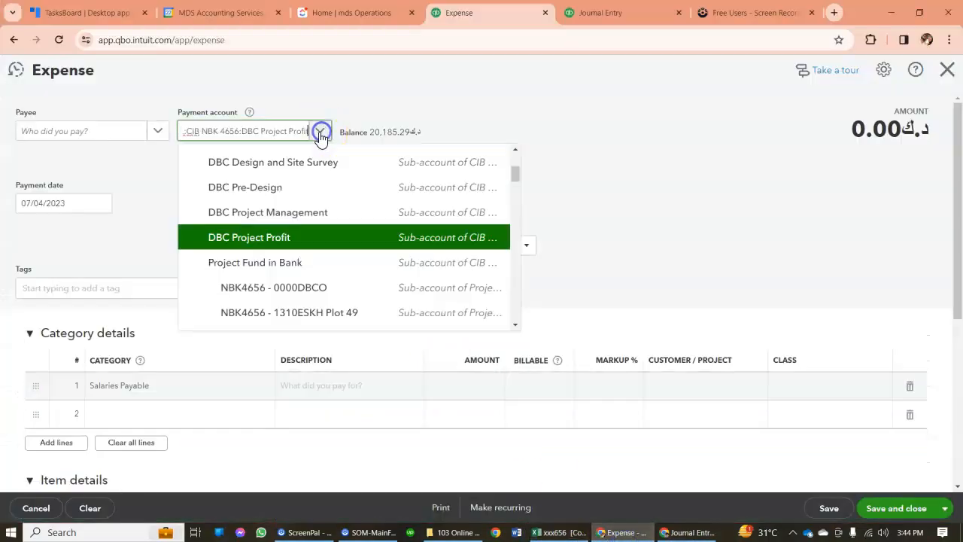
pyautogui.click(354, 237)
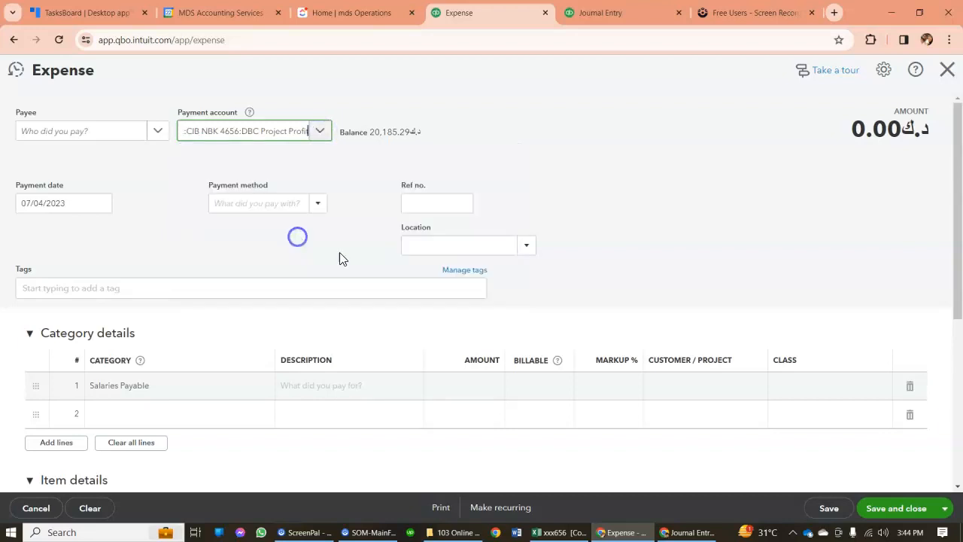
pyautogui.click(490, 395)
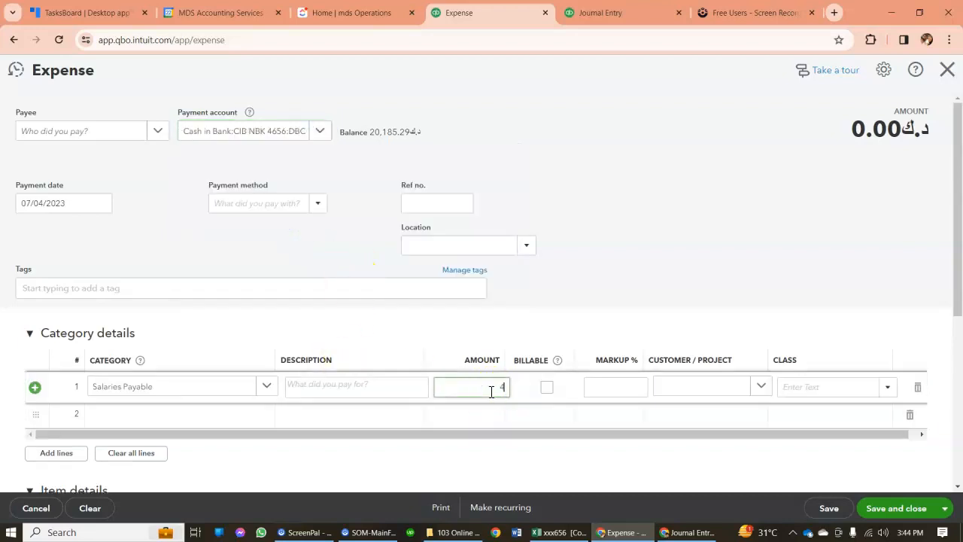
pyautogui.click(914, 506)
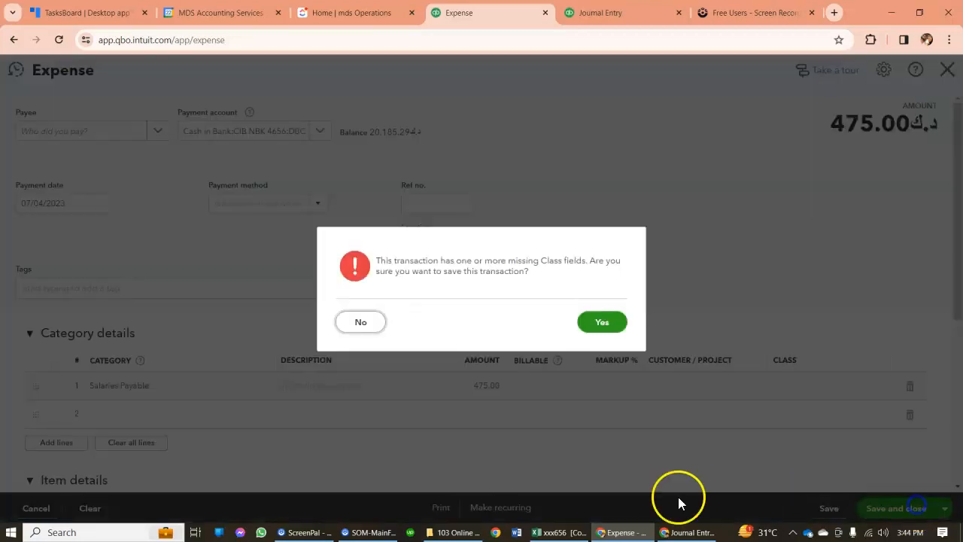